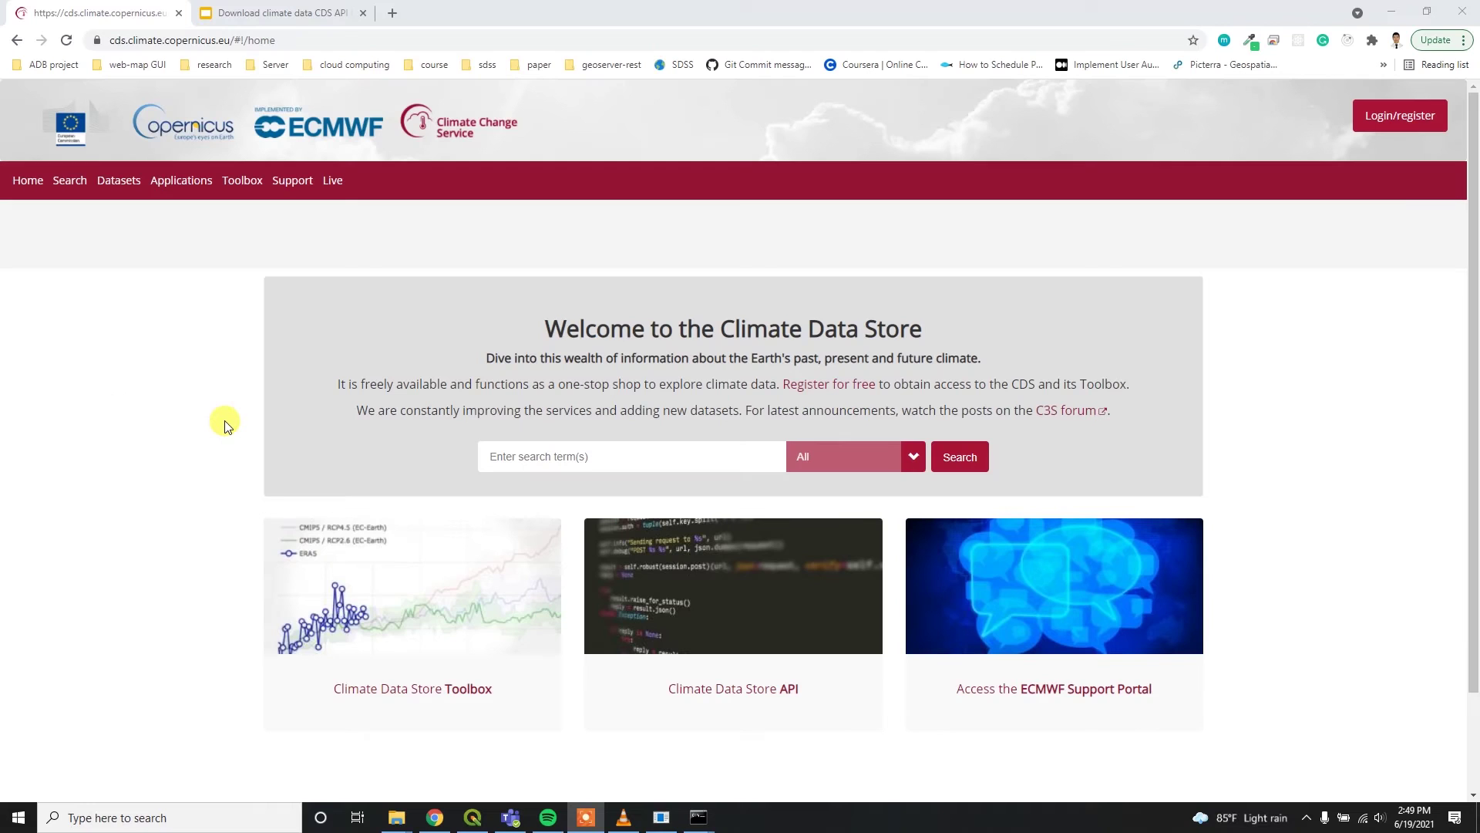
- Select the cds.climate.copernicus.eu site address in the browser's address bar
click(132, 45)
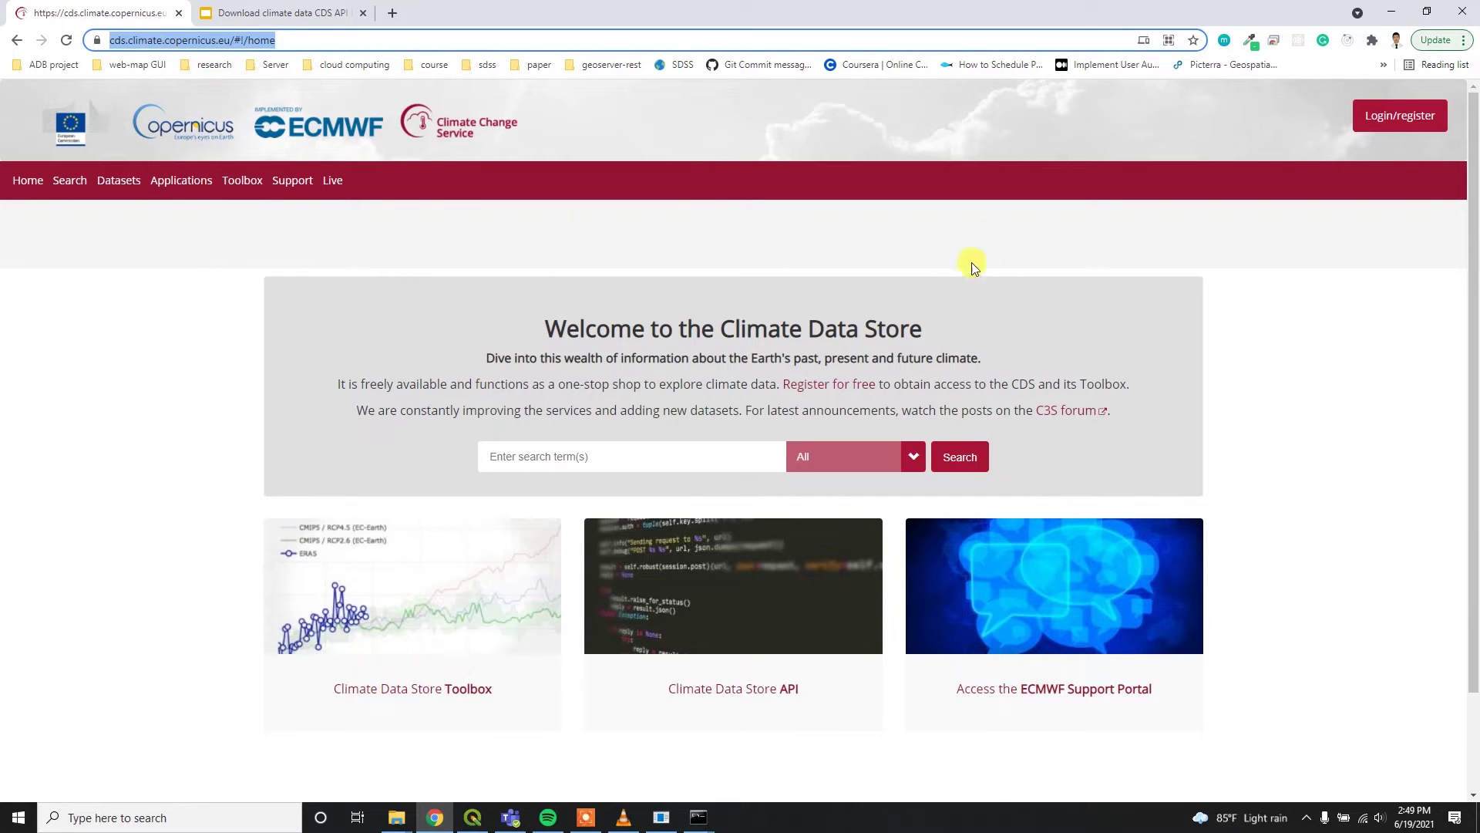
- Open the Login/register page and look over the Create new account form
click(1413, 114)
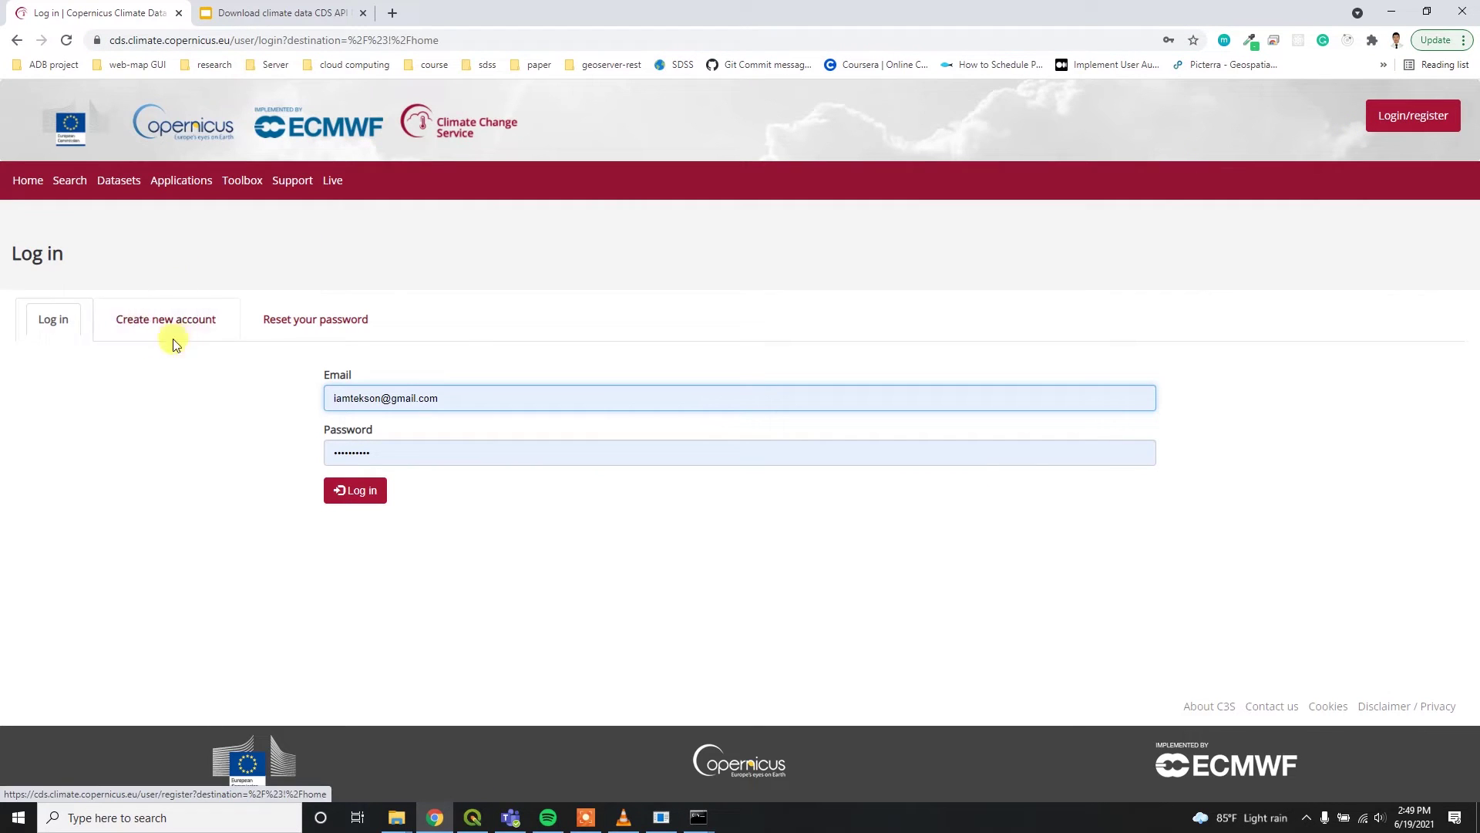
click(193, 327)
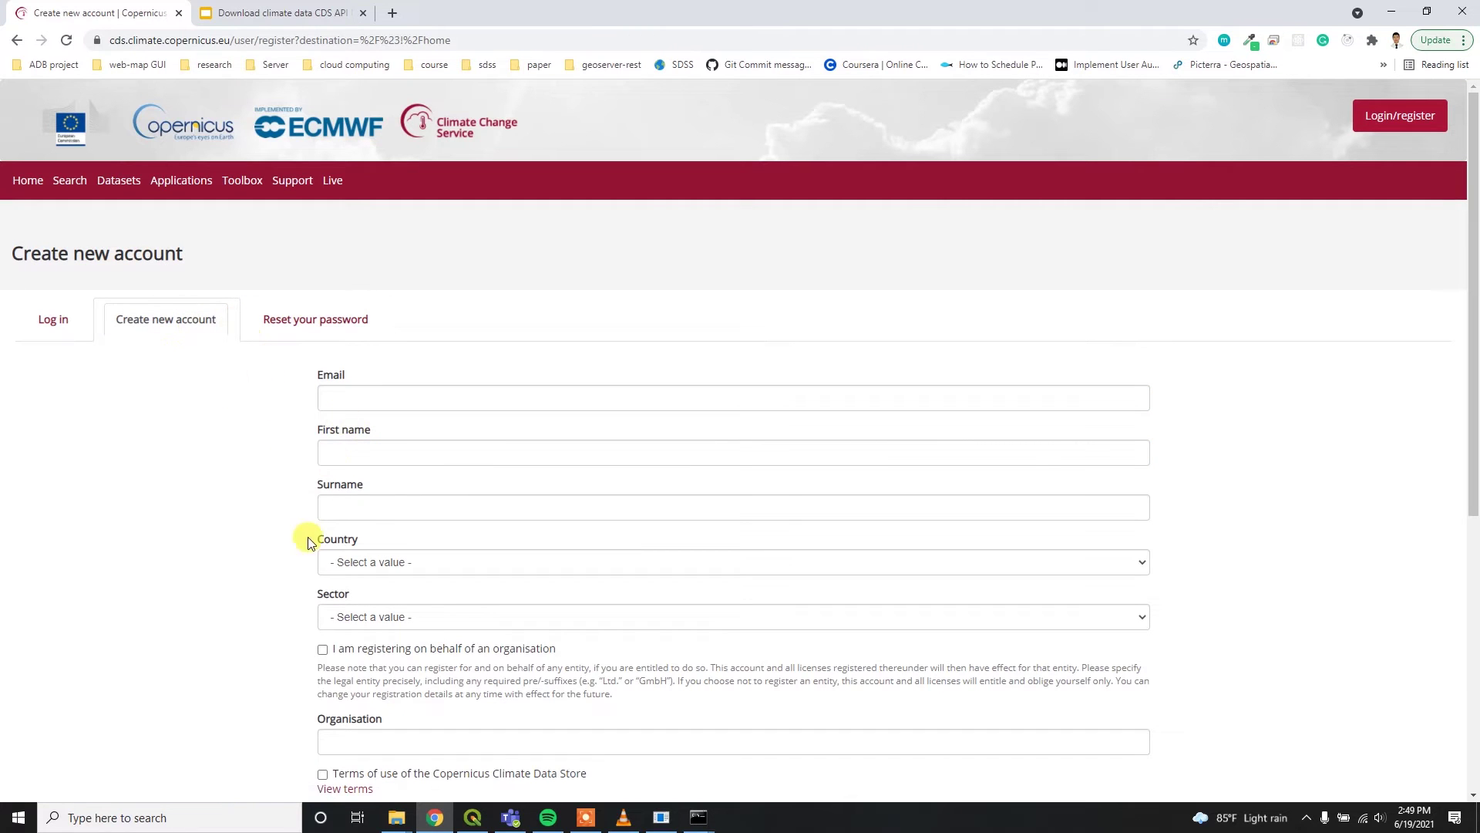
scroll(308, 542, down, 4)
scroll(341, 463, up, 2)
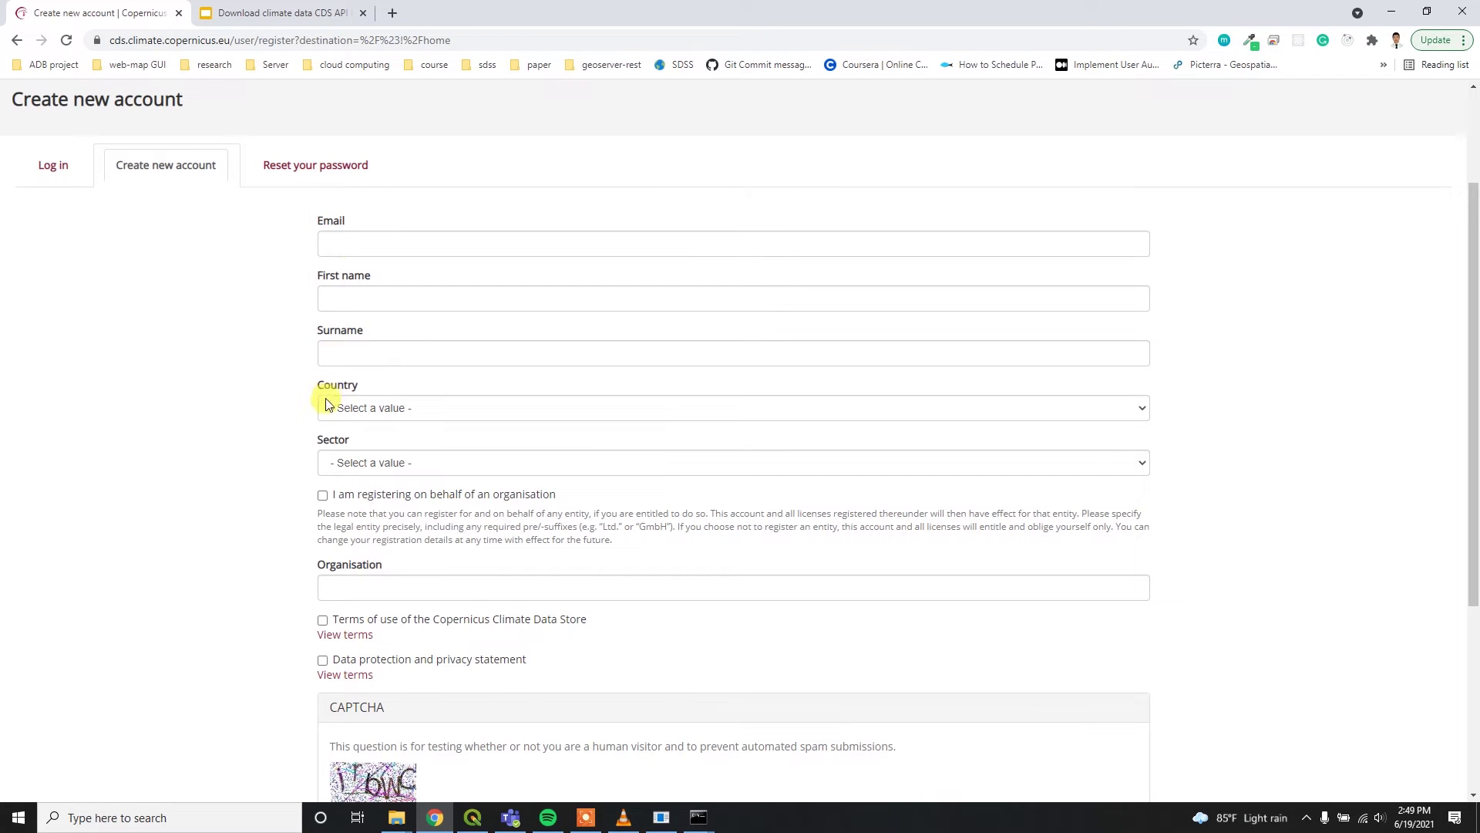
scroll(286, 524, down, 4)
scroll(301, 551, up, 6)
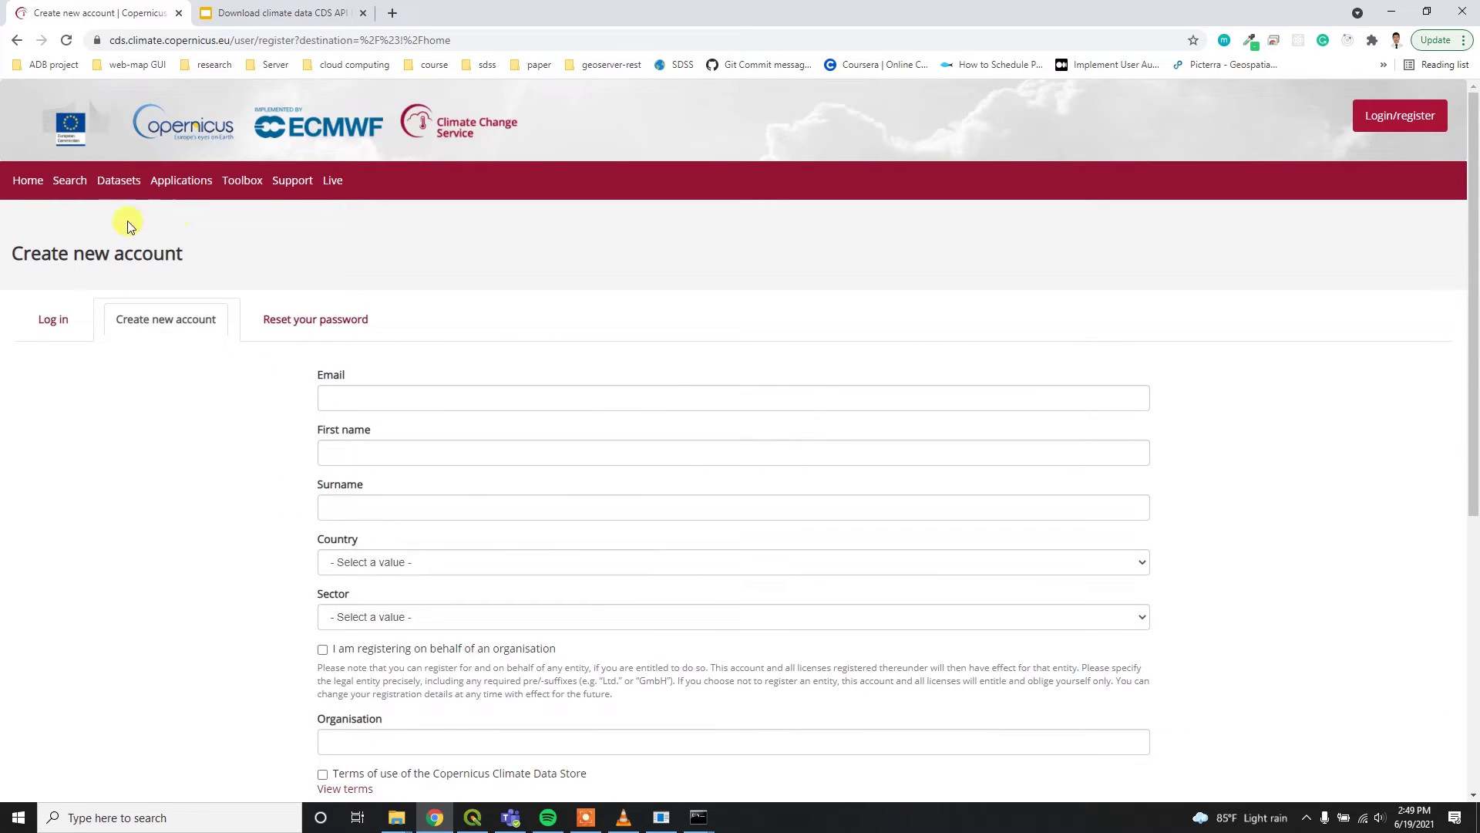
- Log in and scroll your user profile down to the UID and API key section
click(70, 337)
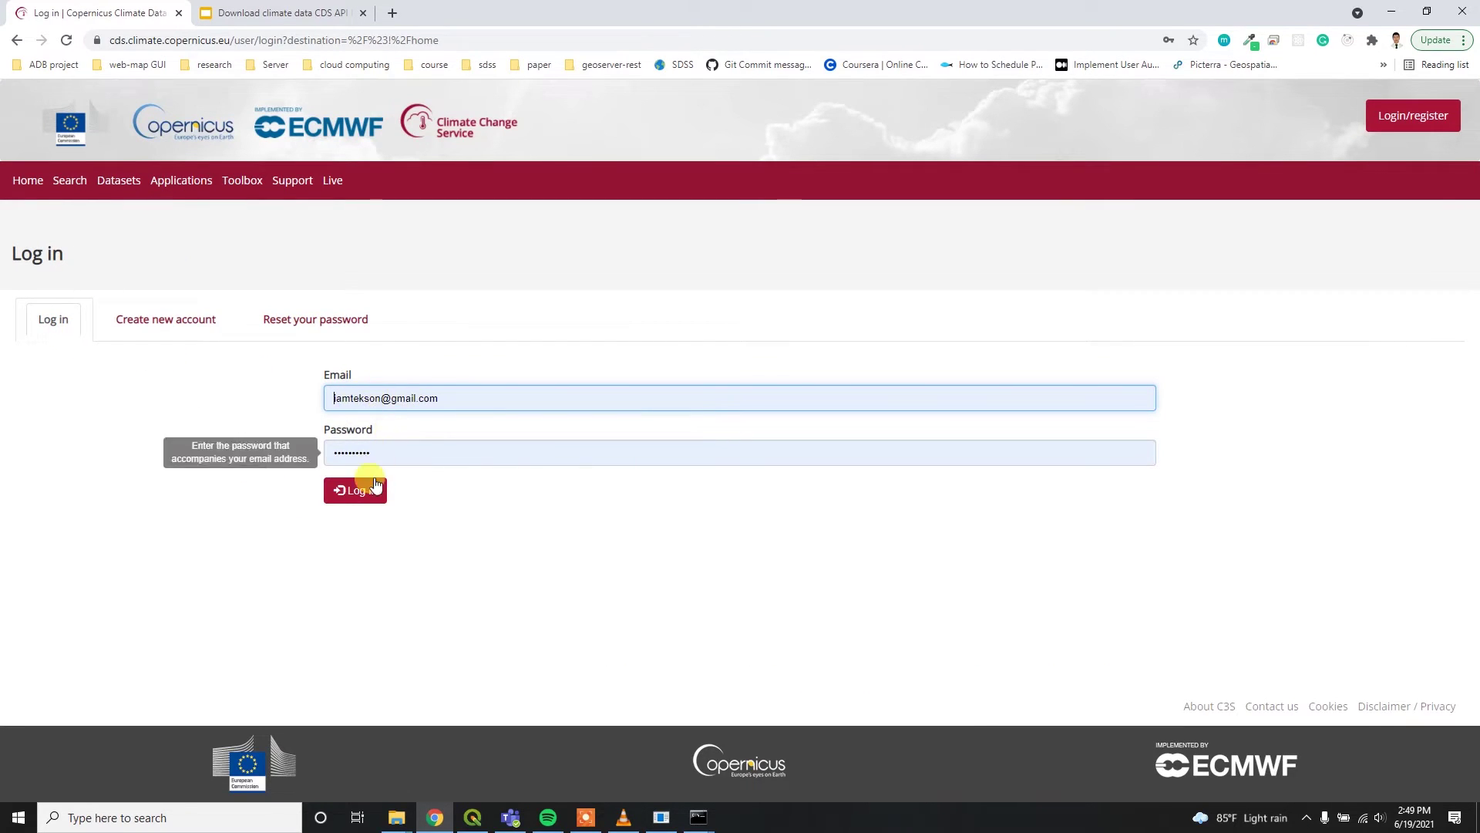
click(362, 489)
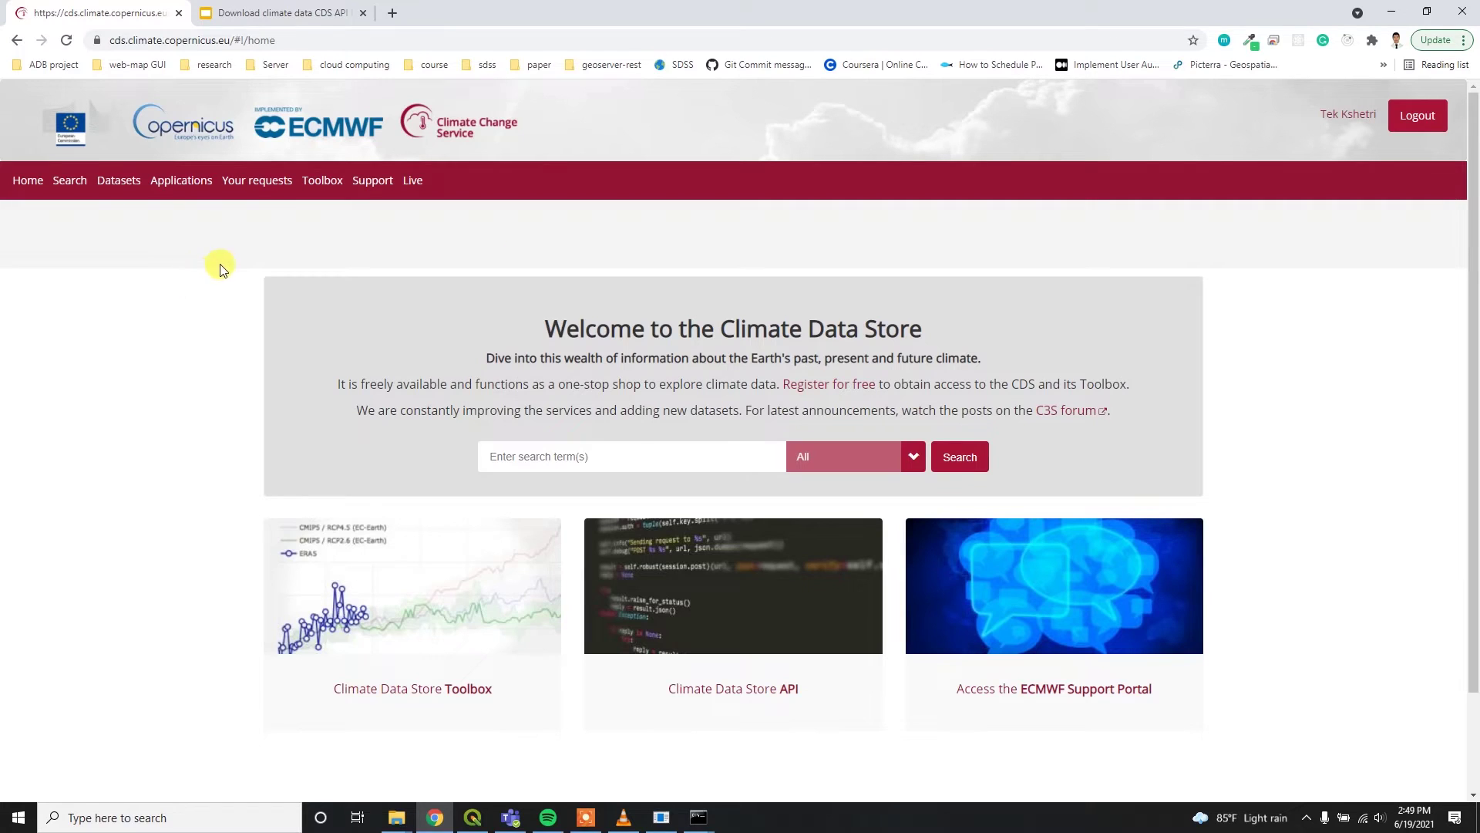
click(1349, 114)
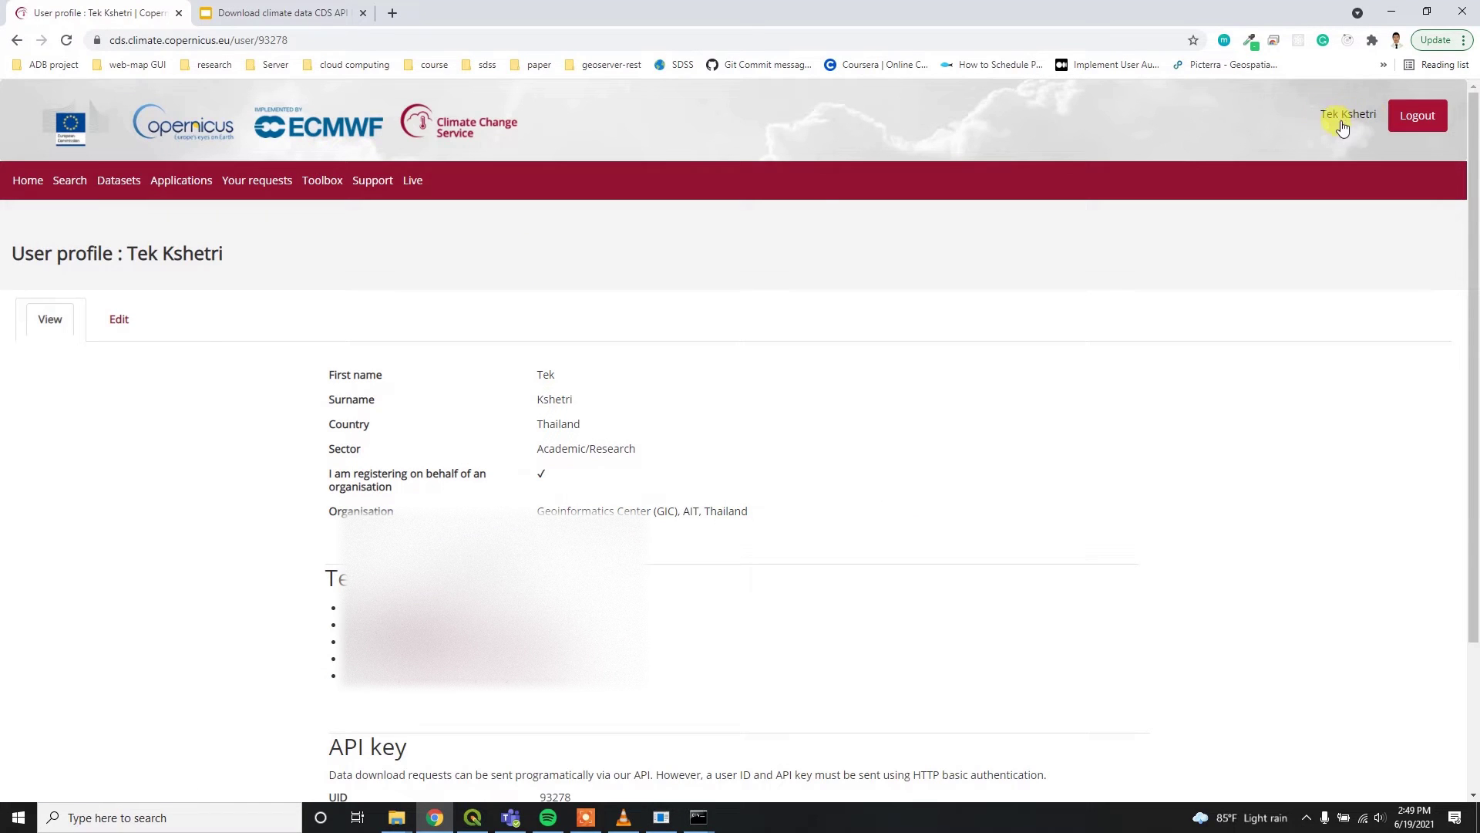
scroll(247, 479, down, 3)
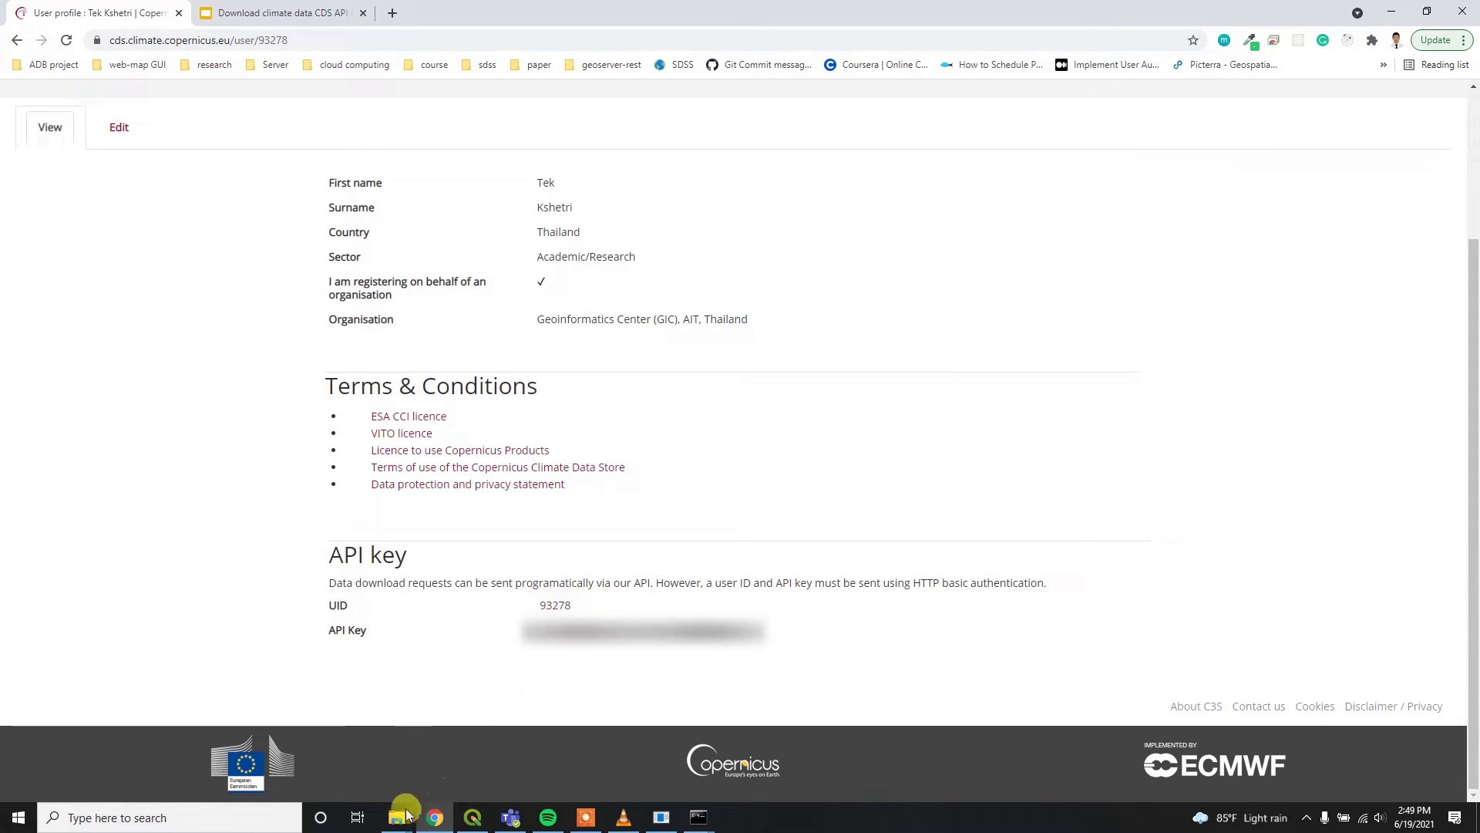
- Create a new empty text document in the gic user folder
mouse_move(406, 815)
click(340, 764)
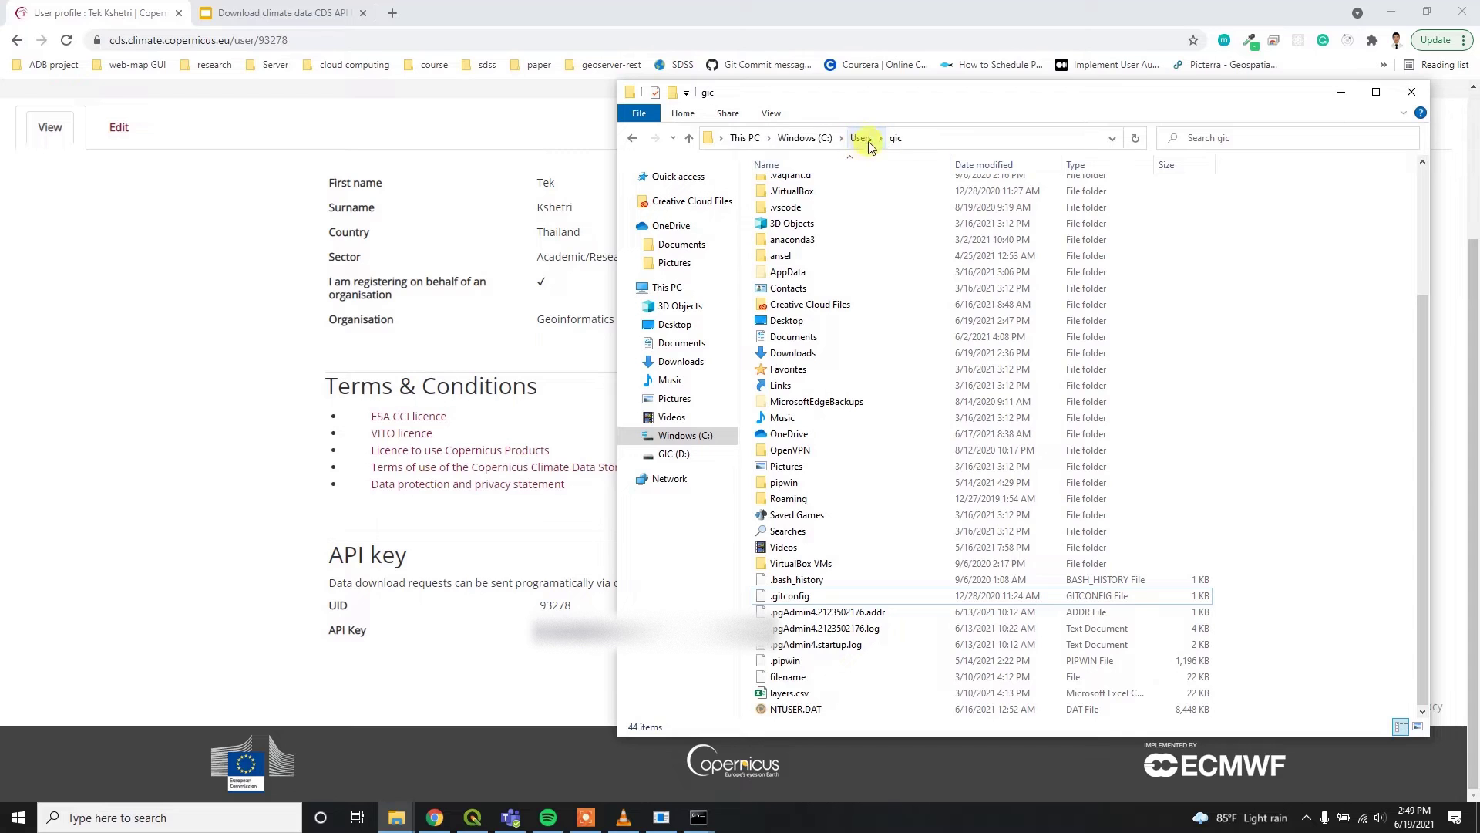
right_click(1276, 353)
mouse_move(1320, 535)
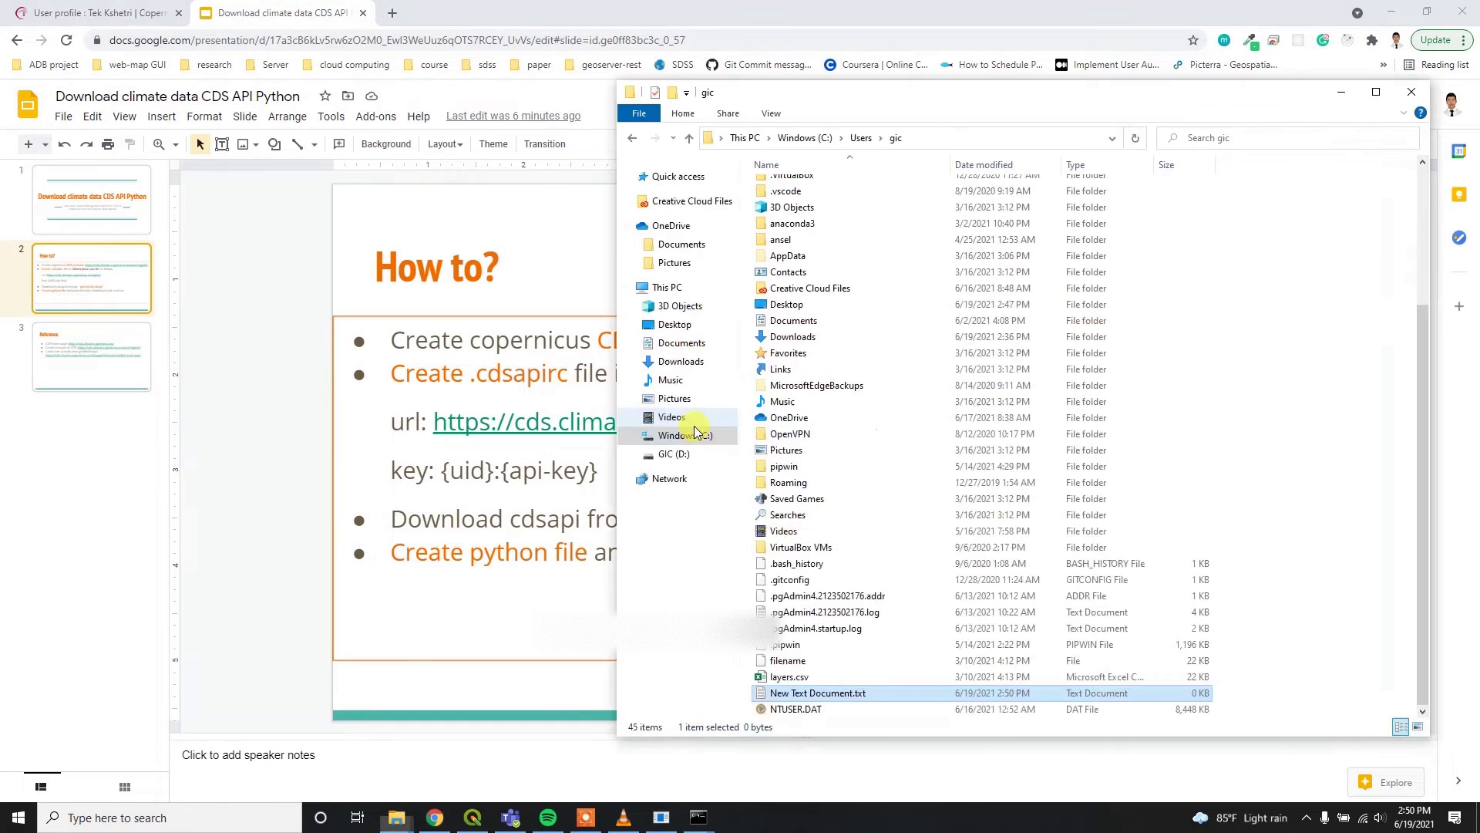
click(1105, 714)
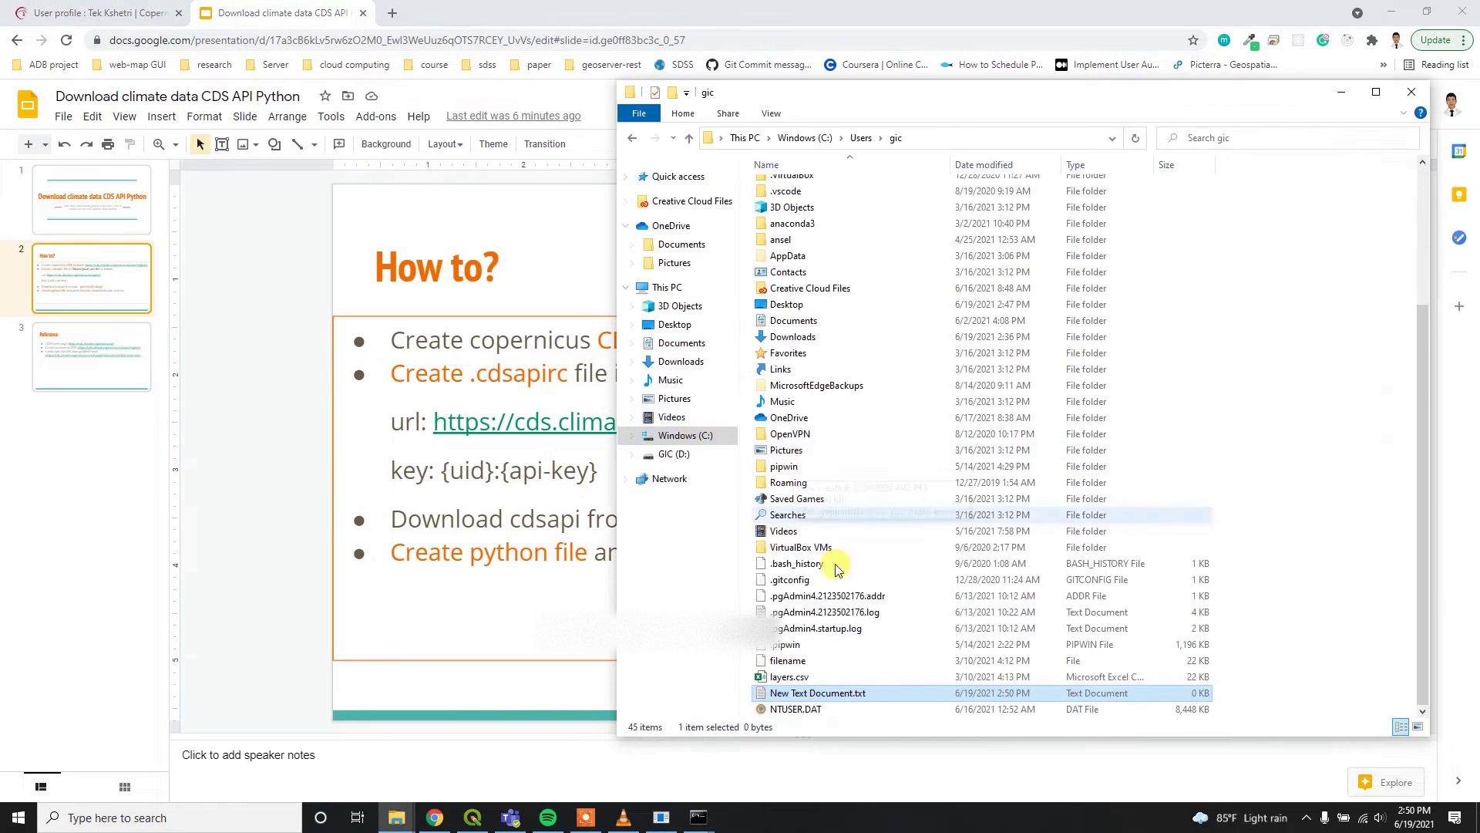
- Rename the document to .cdsapirc, accept the extension change, and open it in Notepad++
click(822, 694)
key(BackSpace)
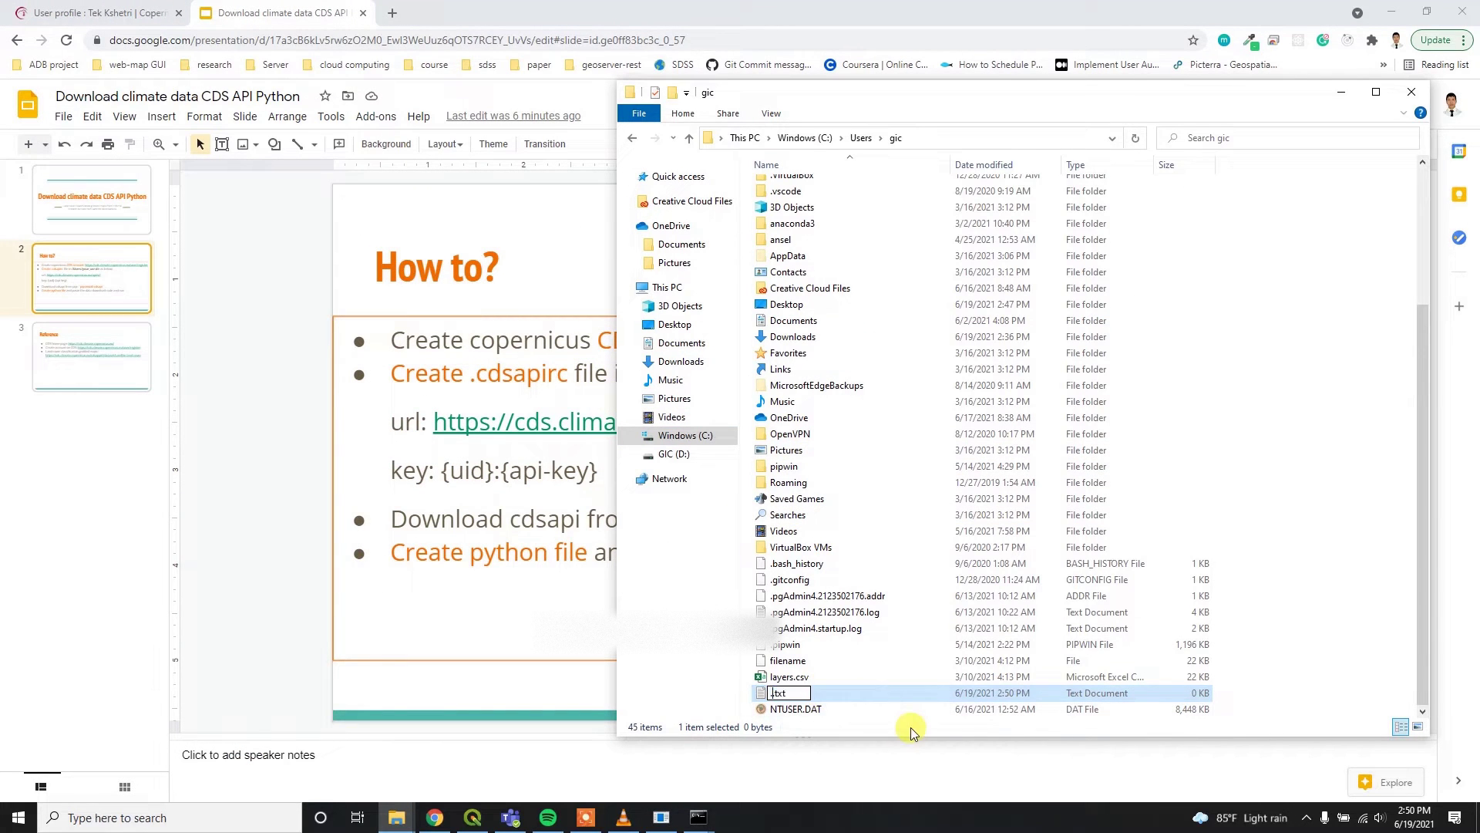
text(.cdsapirc)
key(Delete)
key(Delete)
key(Delete)
key(Delete)
key(Return)
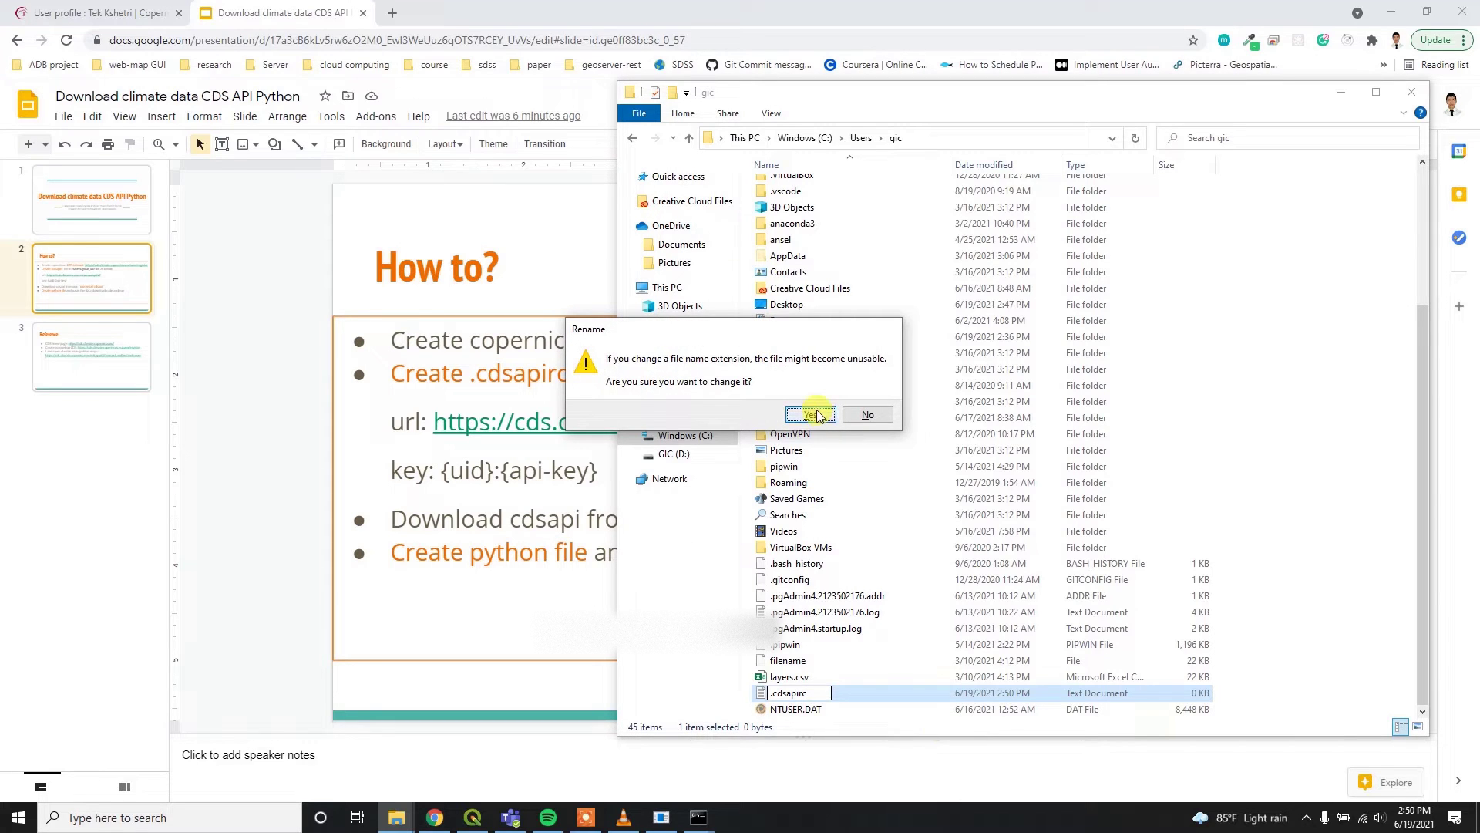
click(817, 416)
right_click(805, 580)
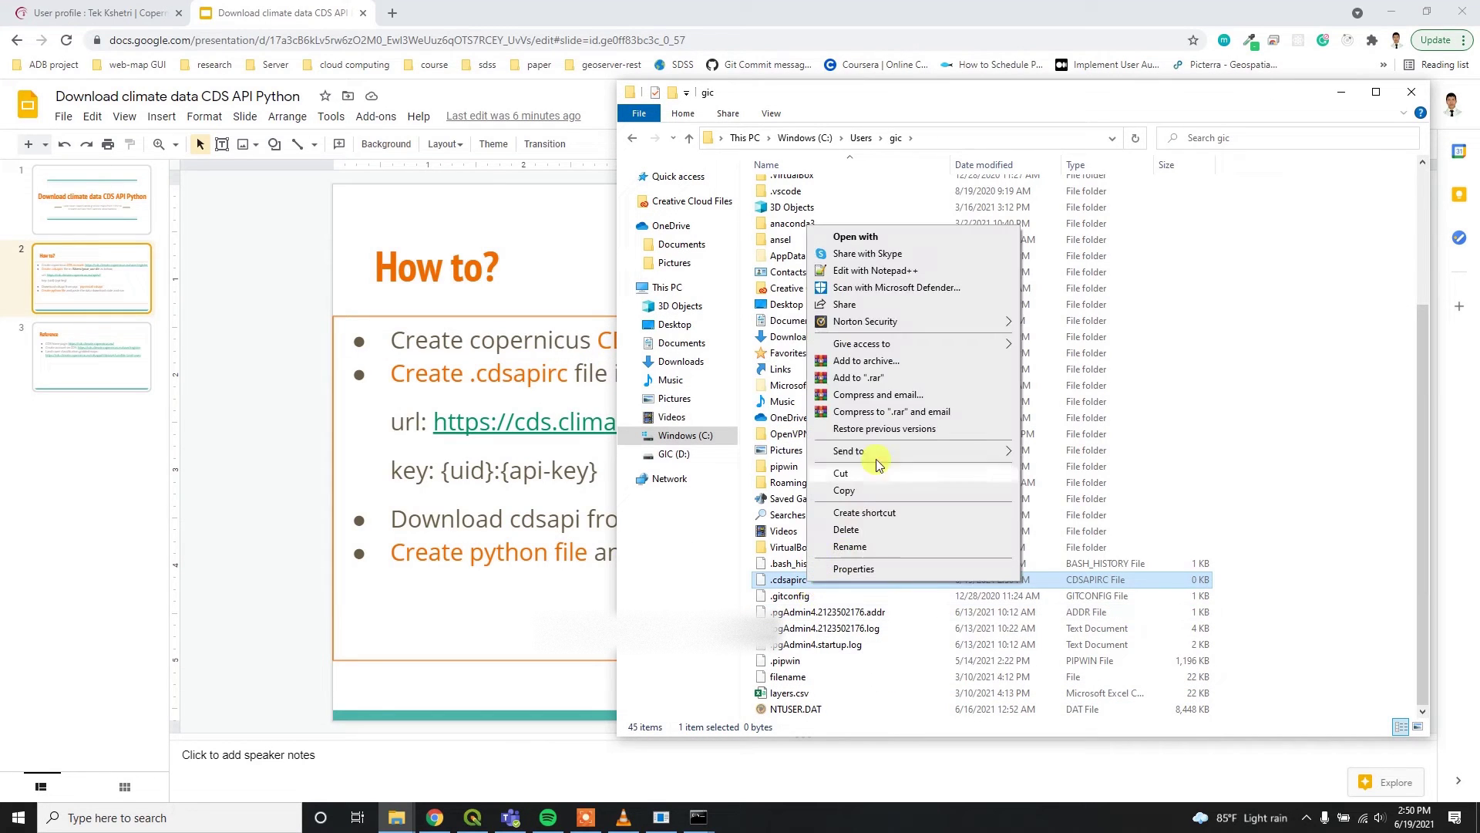
click(875, 271)
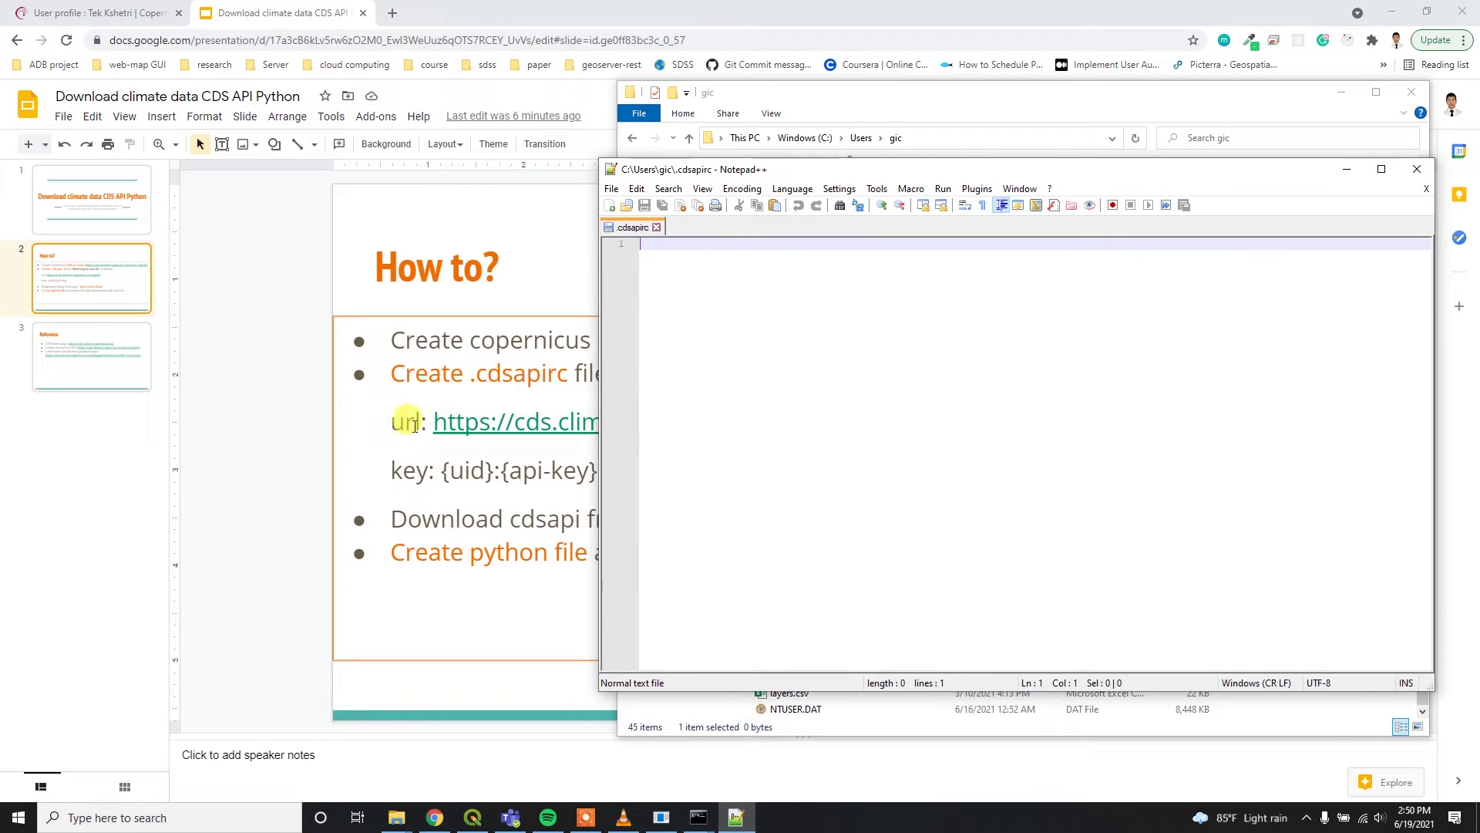
- Copy the url and key lines from the slide into .cdsapirc
click(387, 431)
drag(390, 418, 616, 476)
key(ctrl+c)
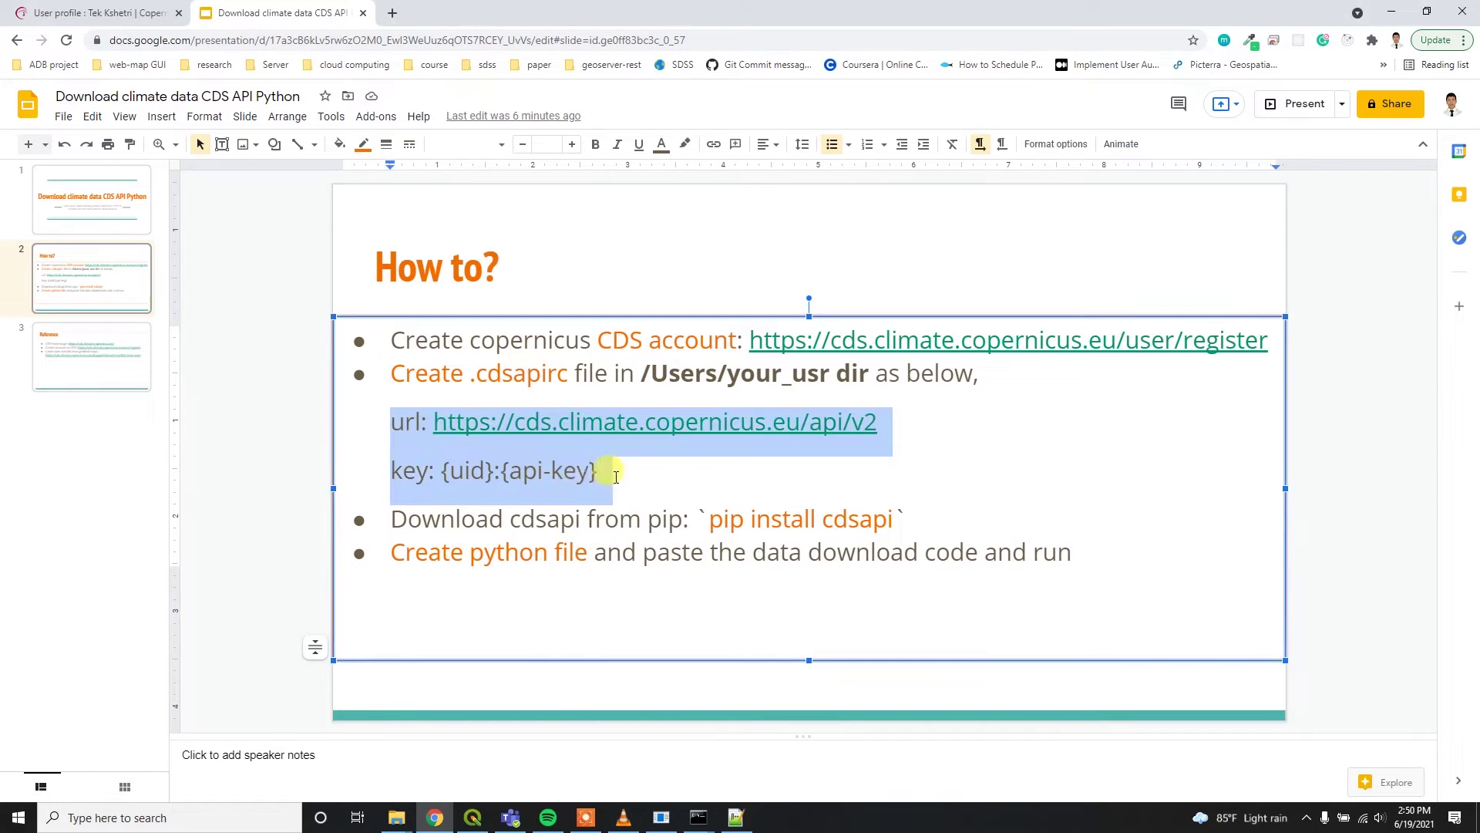
key(alt+Tab)
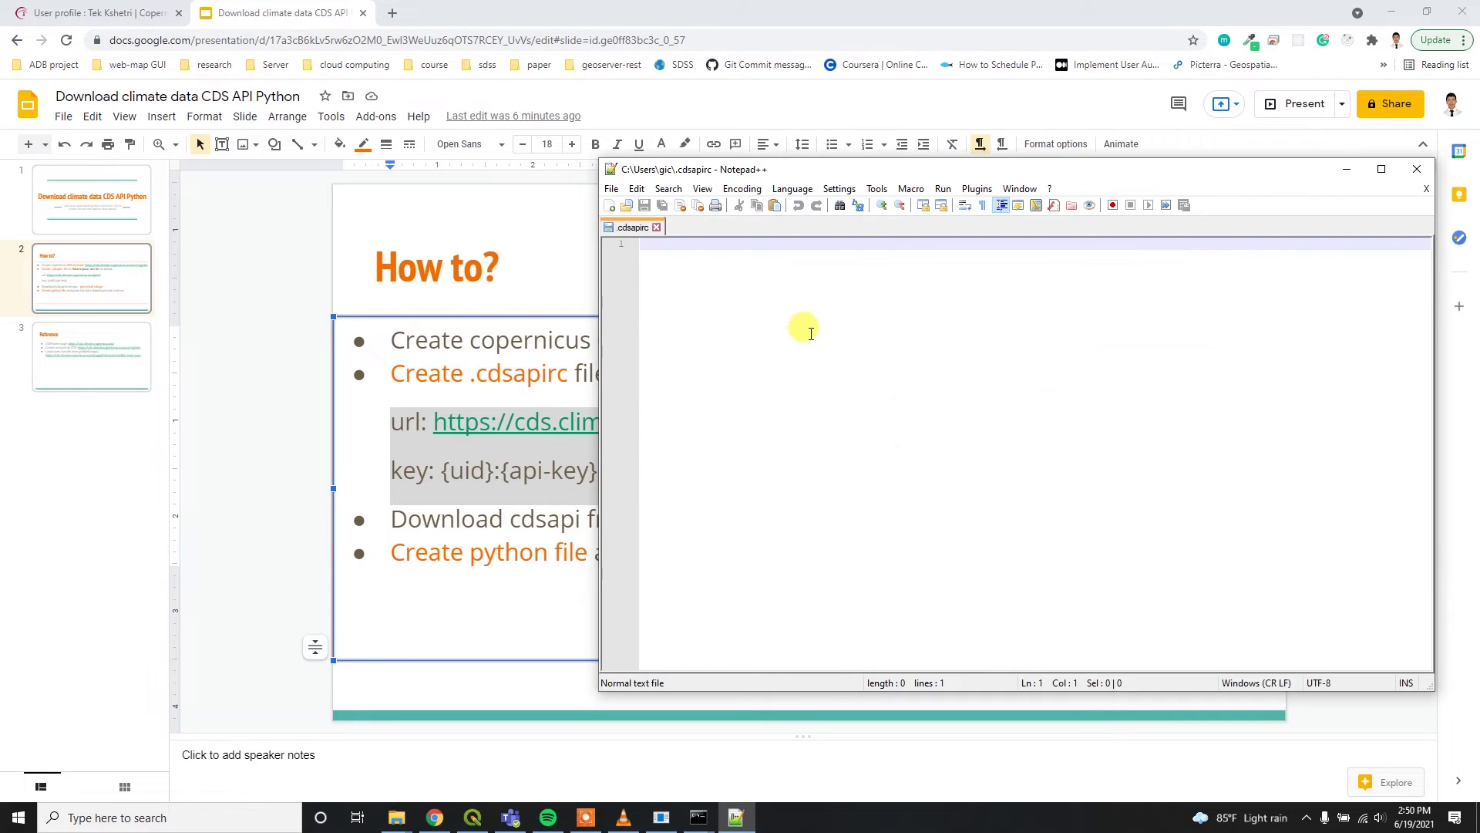
key(ctrl+v)
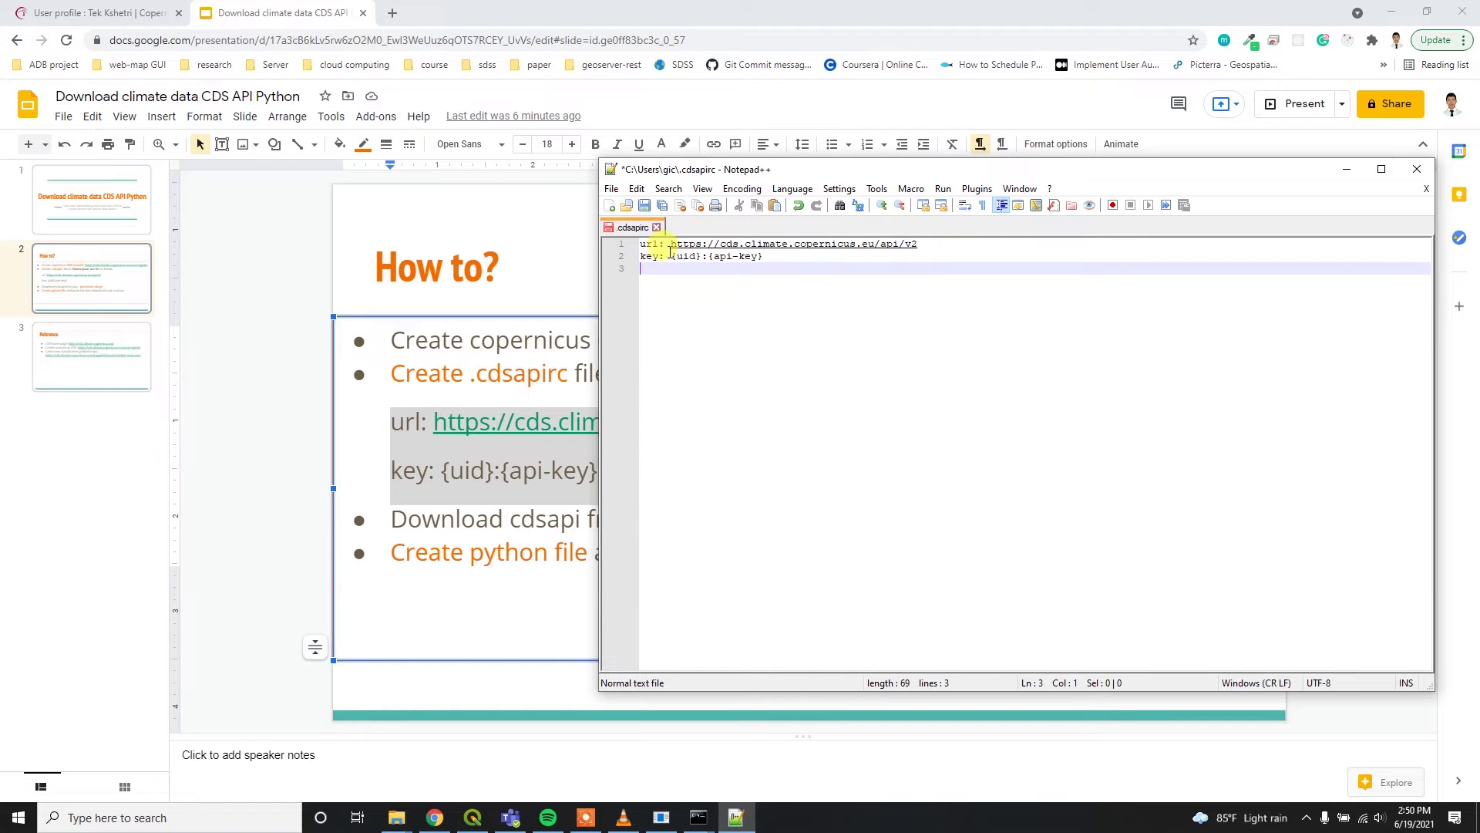
- Replace the {uid} placeholder with the UID copied from the profile page
click(99, 13)
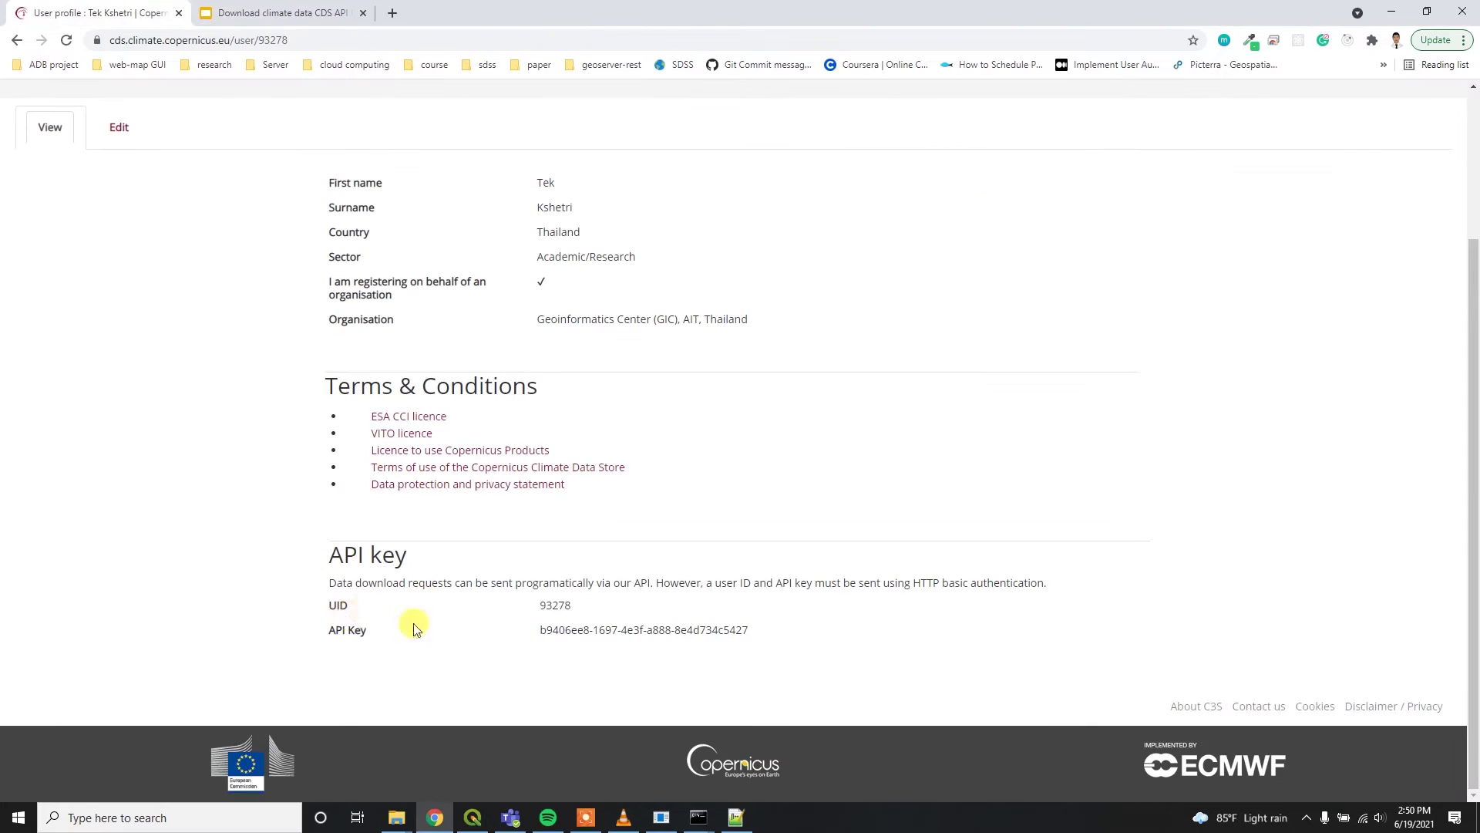
drag(542, 605, 598, 610)
key(ctrl+c)
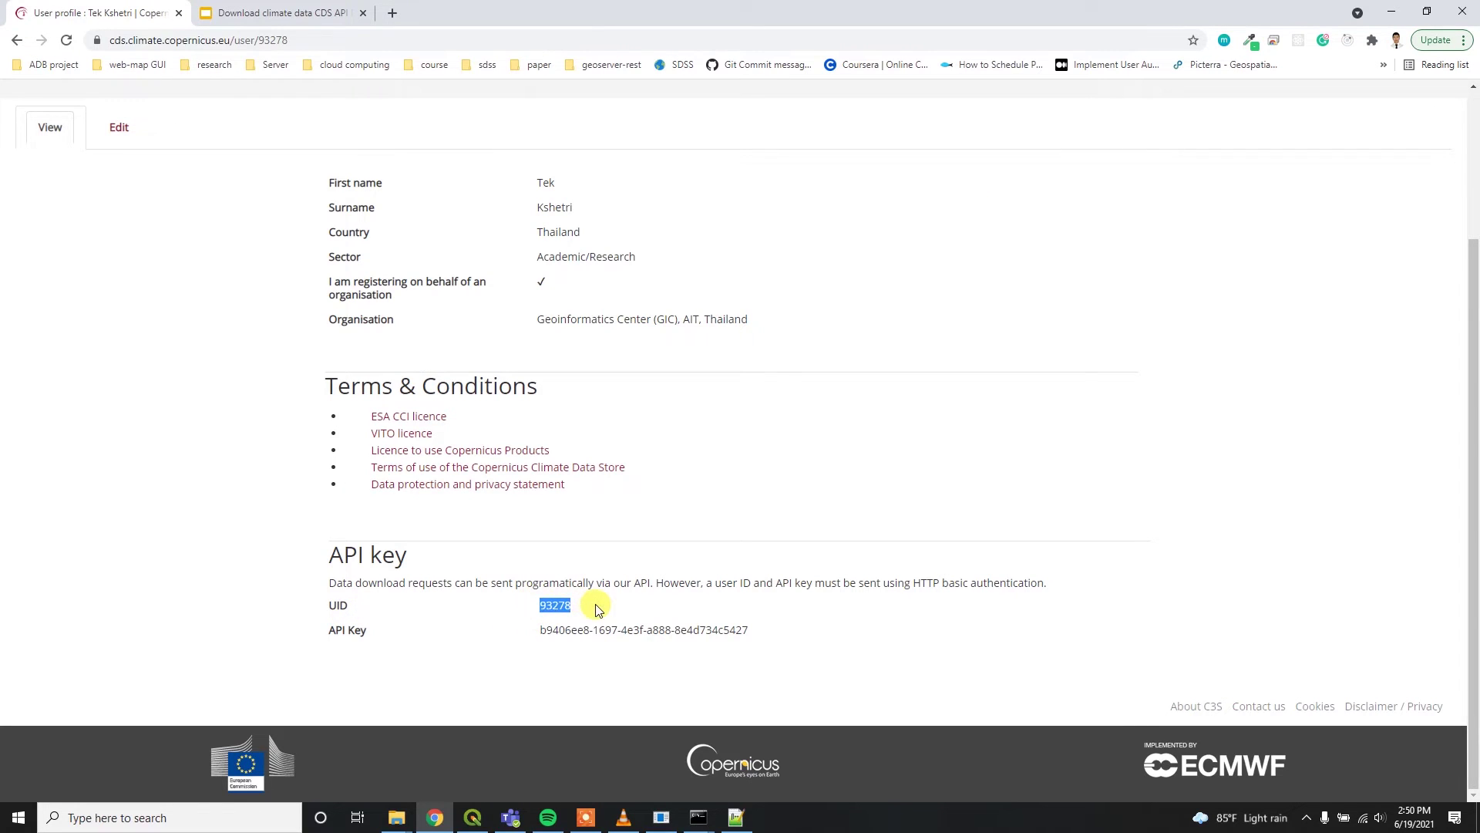
key(alt+Tab)
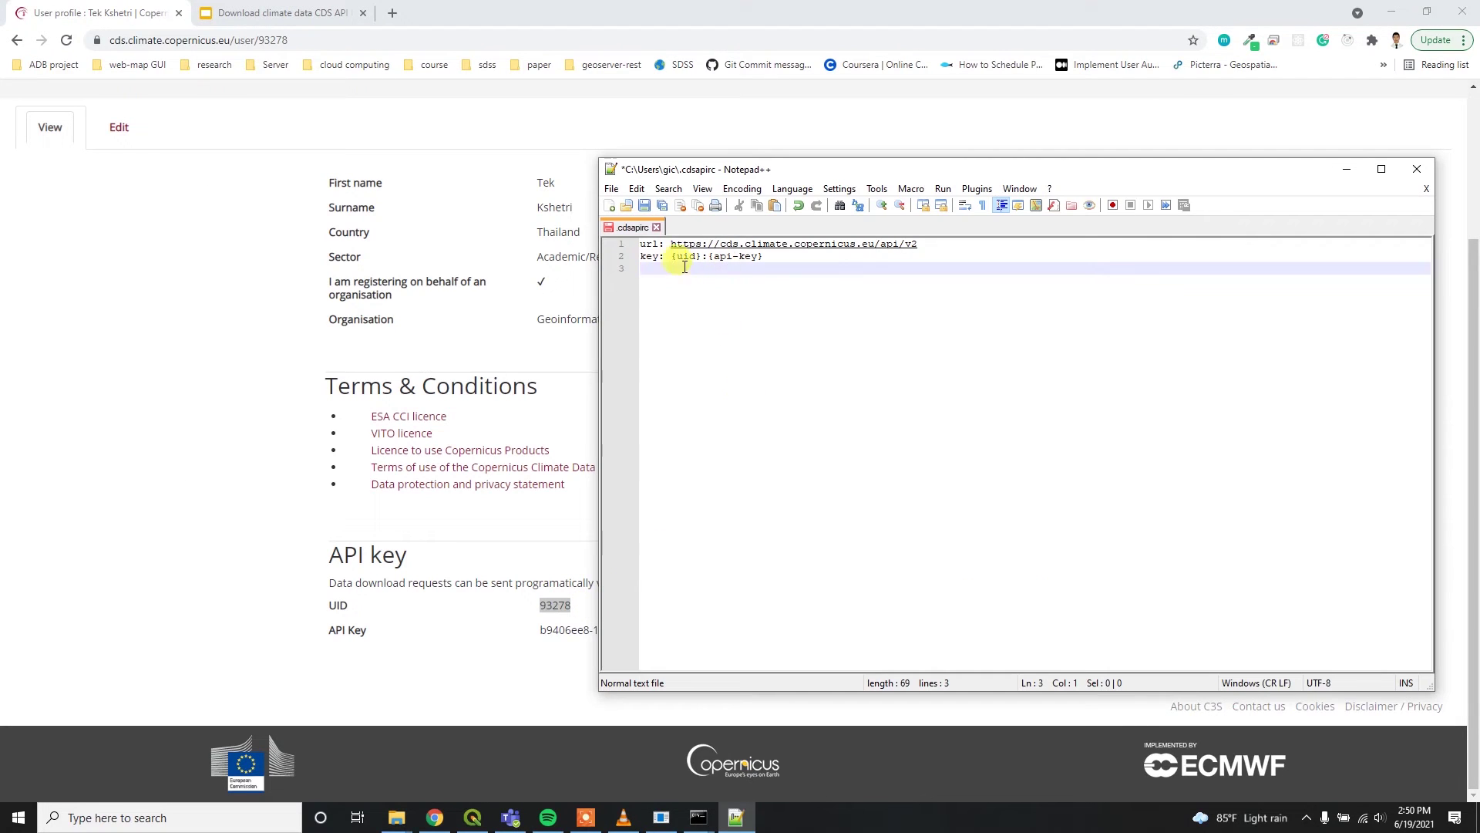
drag(671, 255, 700, 257)
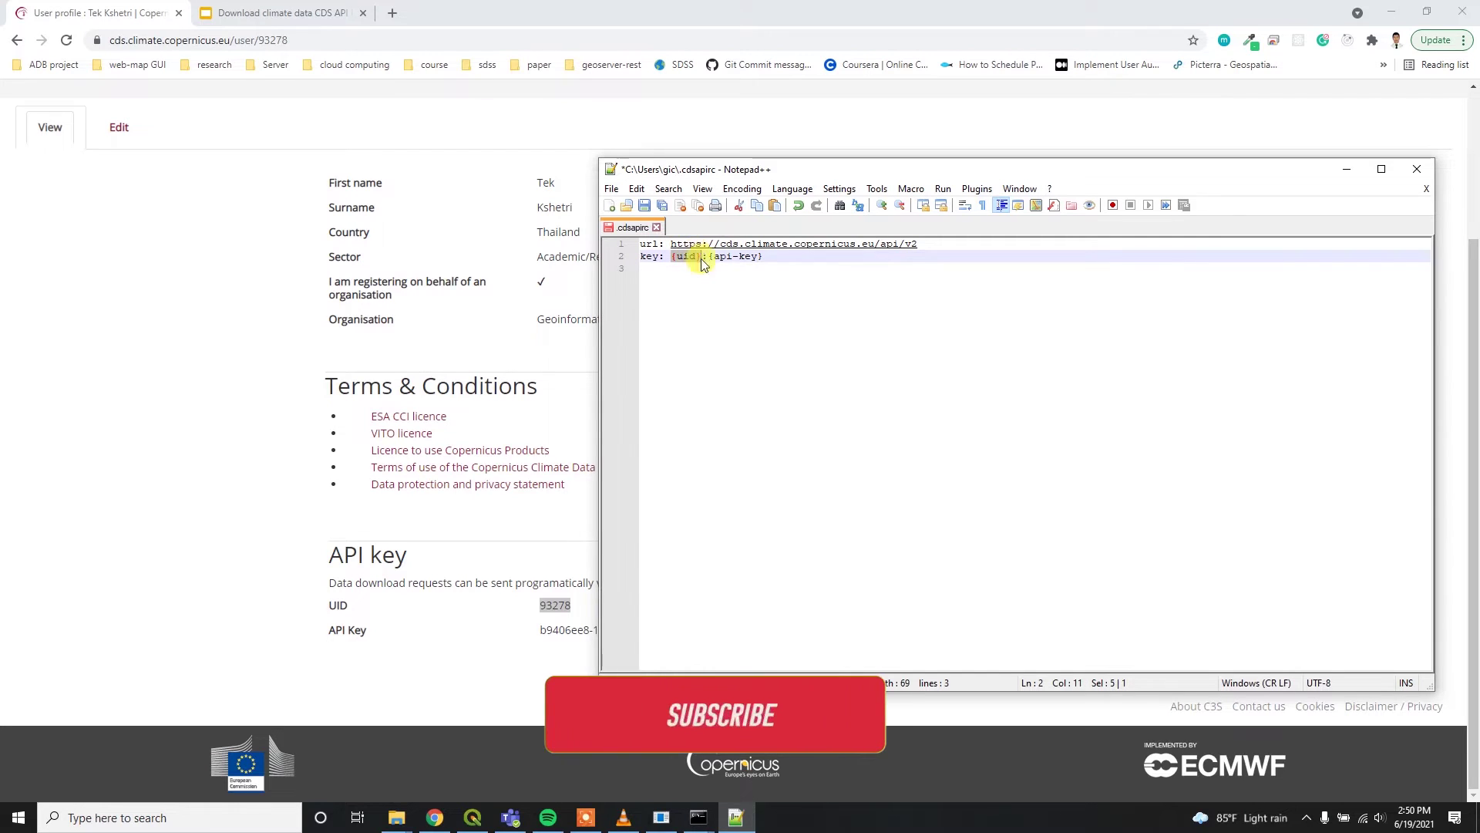
key(ctrl+v)
- Replace {api-key} with the copied API key, then save and close .cdsapirc
click(526, 632)
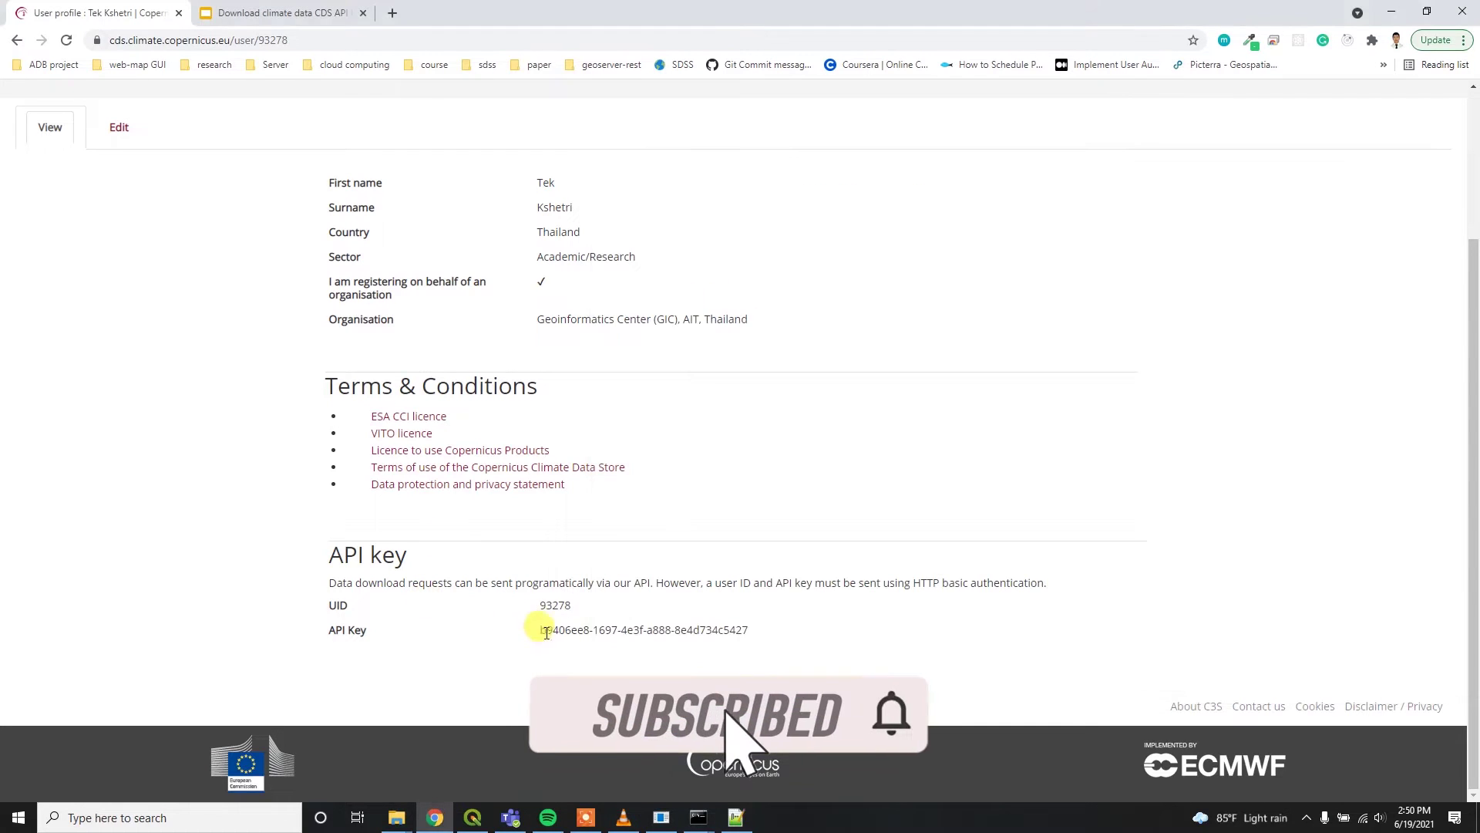
drag(542, 632, 788, 637)
key(ctrl+c)
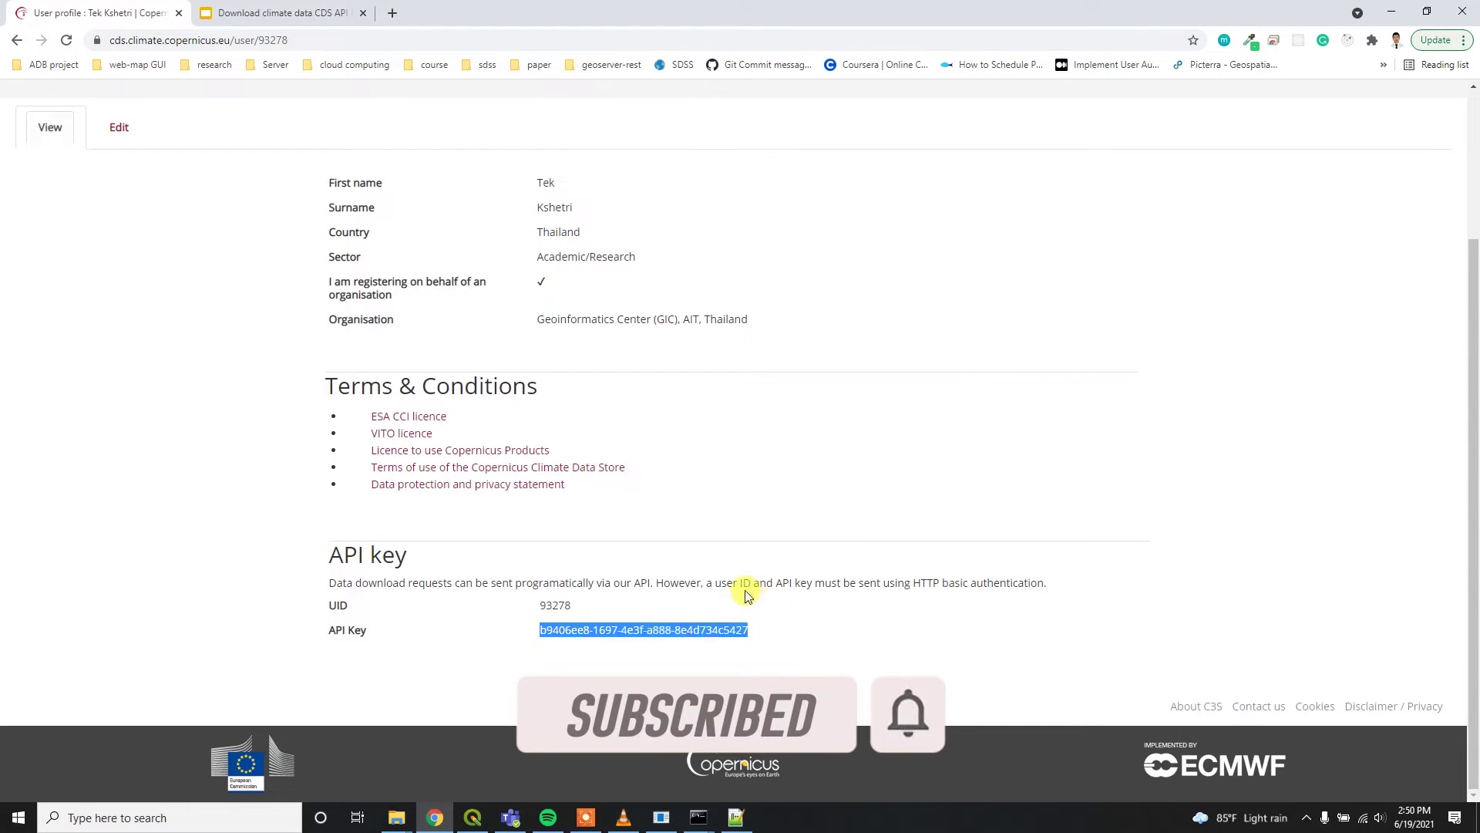
key(alt+Tab)
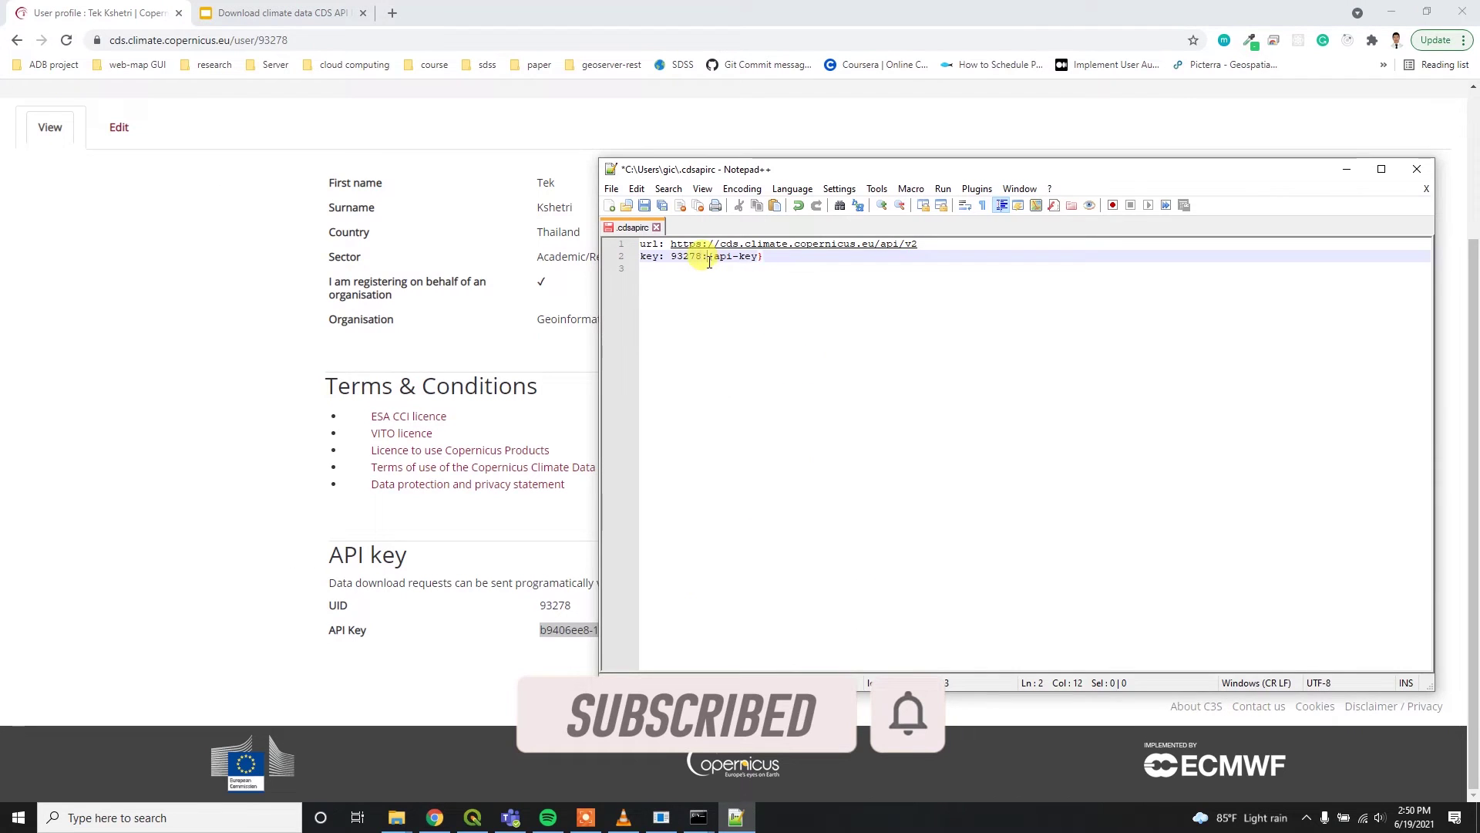
drag(708, 257, 783, 258)
key(ctrl+v)
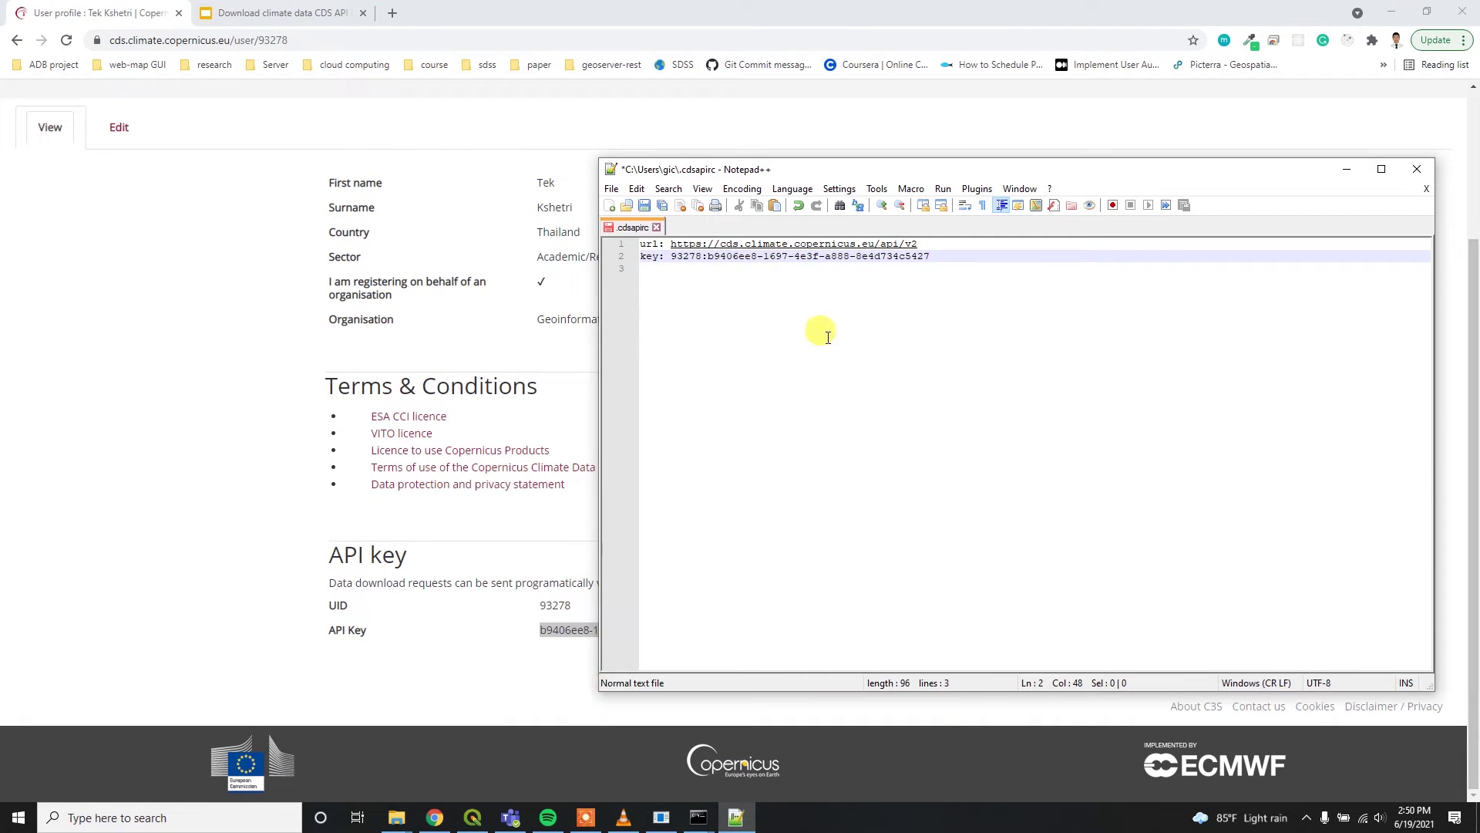
key(ctrl+s)
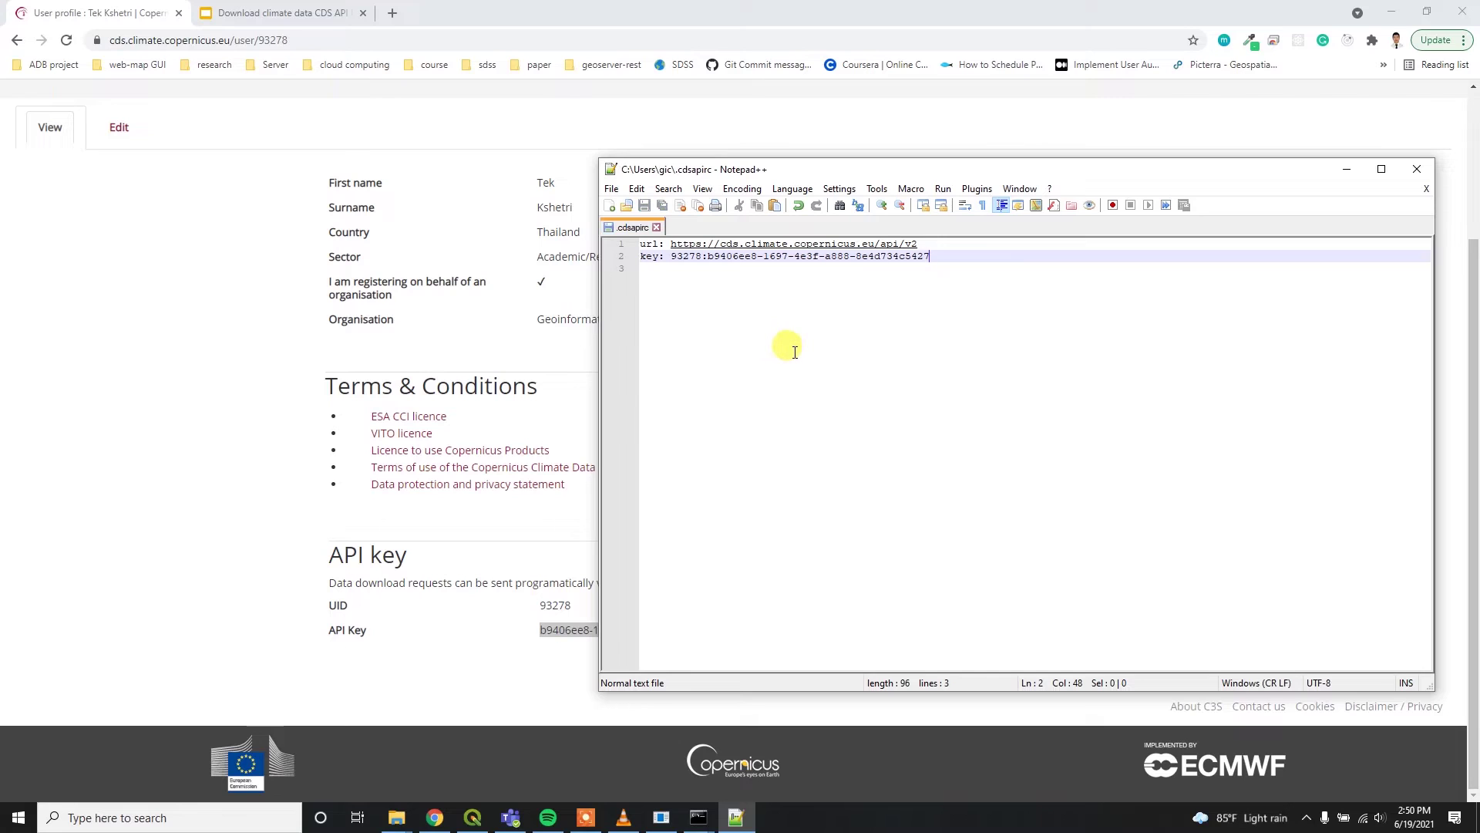
click(1423, 173)
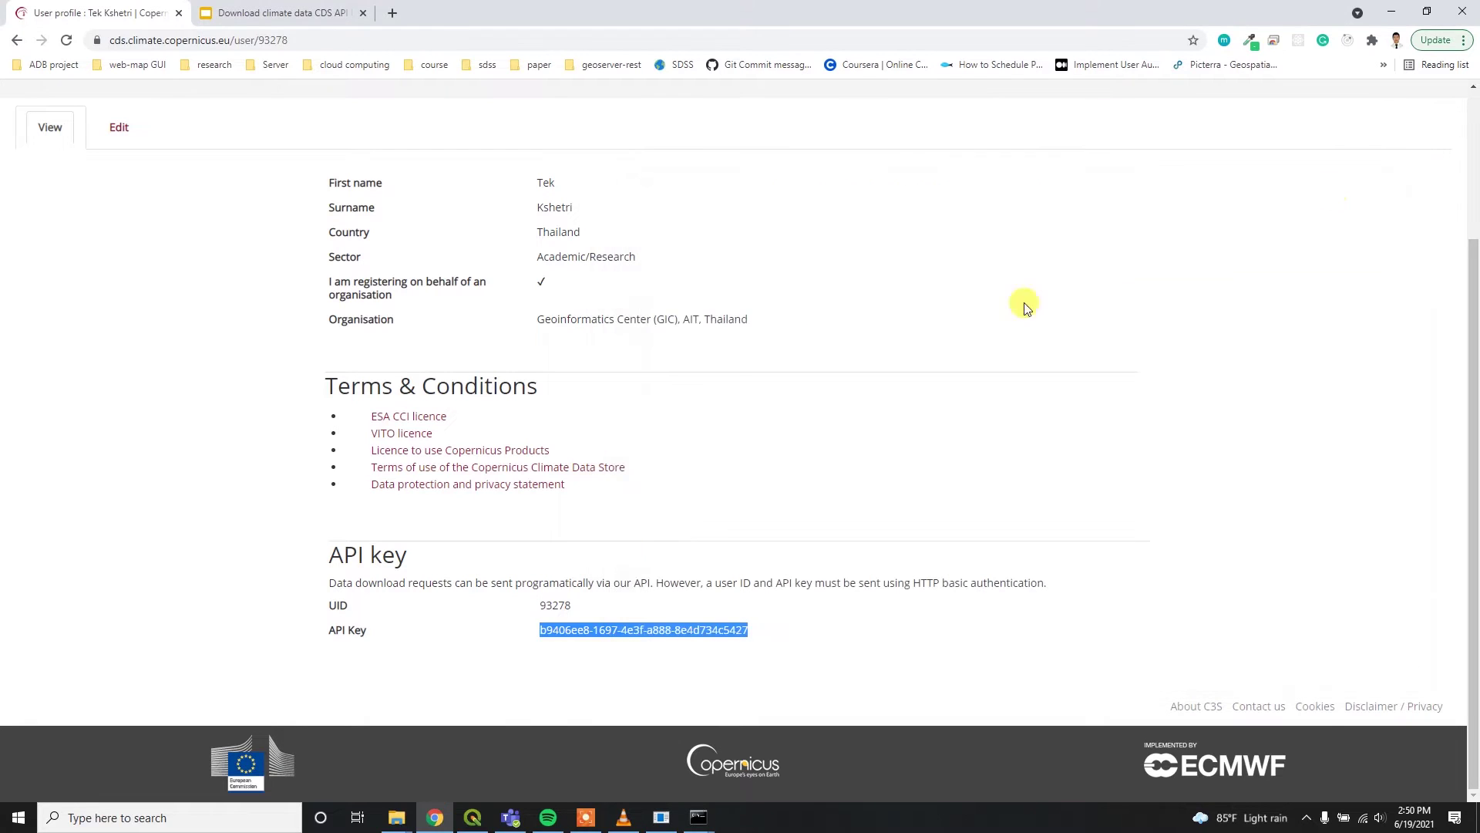
click(402, 820)
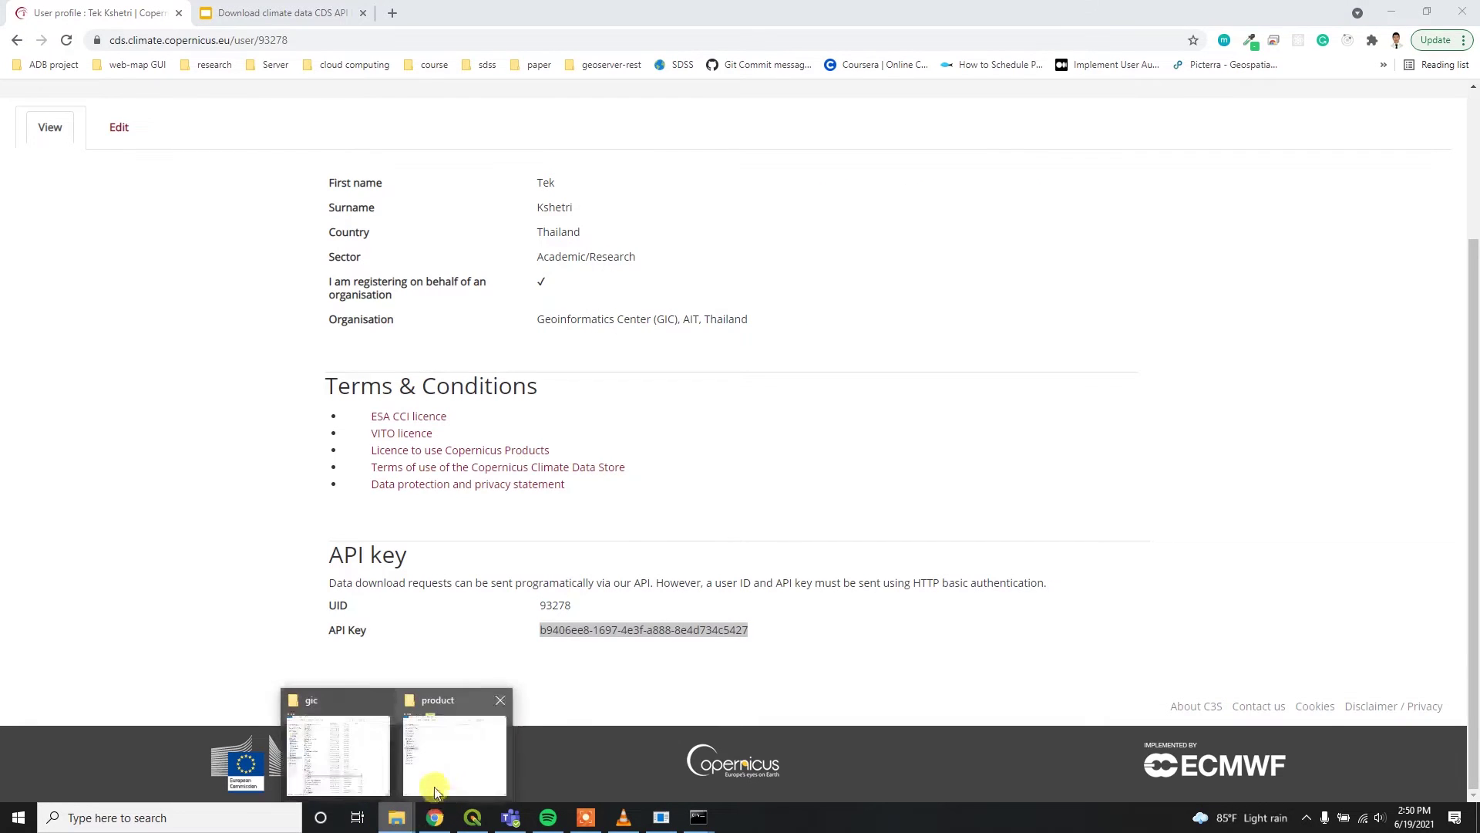
- Close the gic user folder window and review the download climate data slides
click(334, 651)
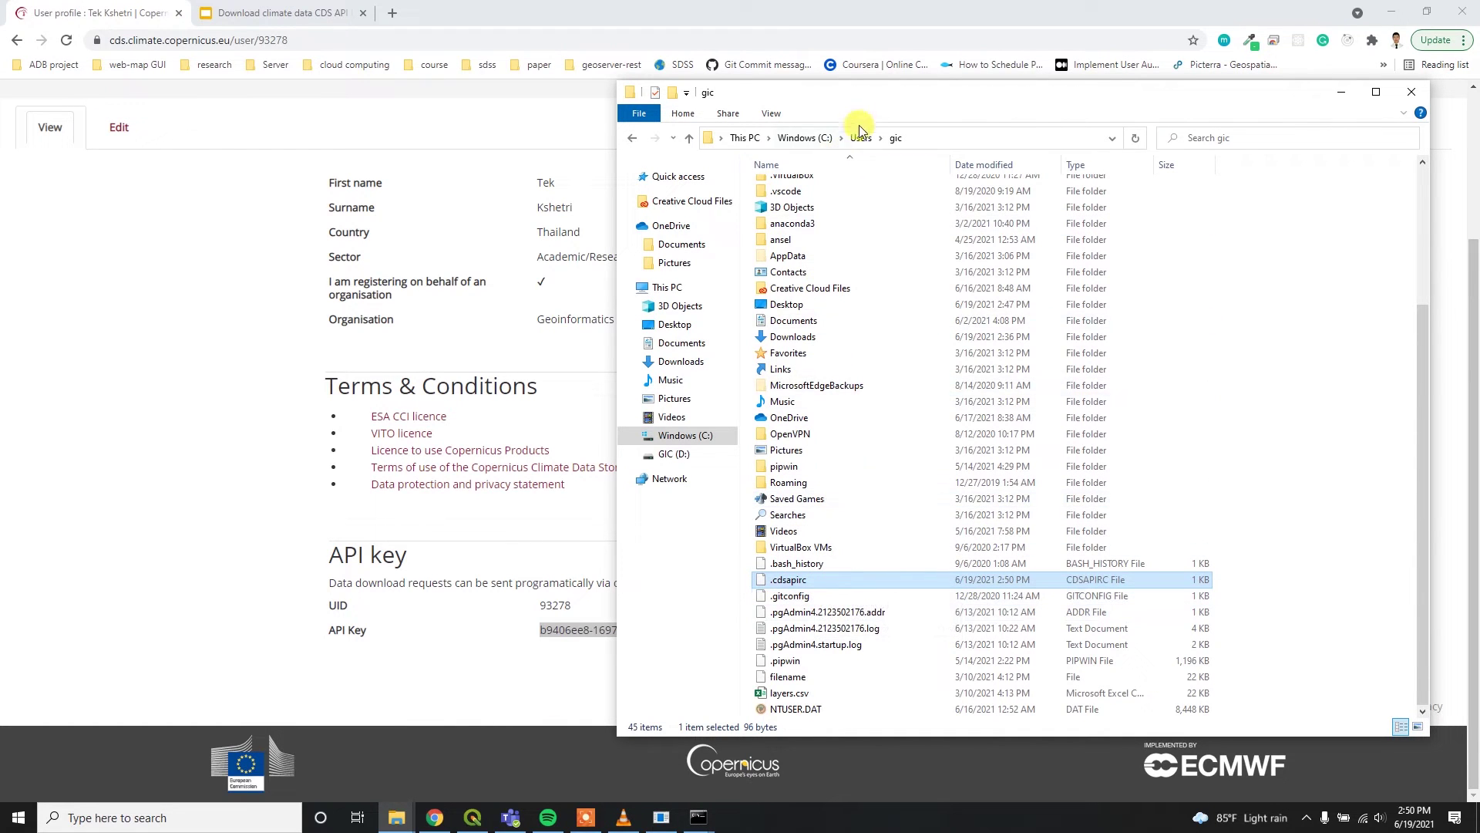
click(1410, 91)
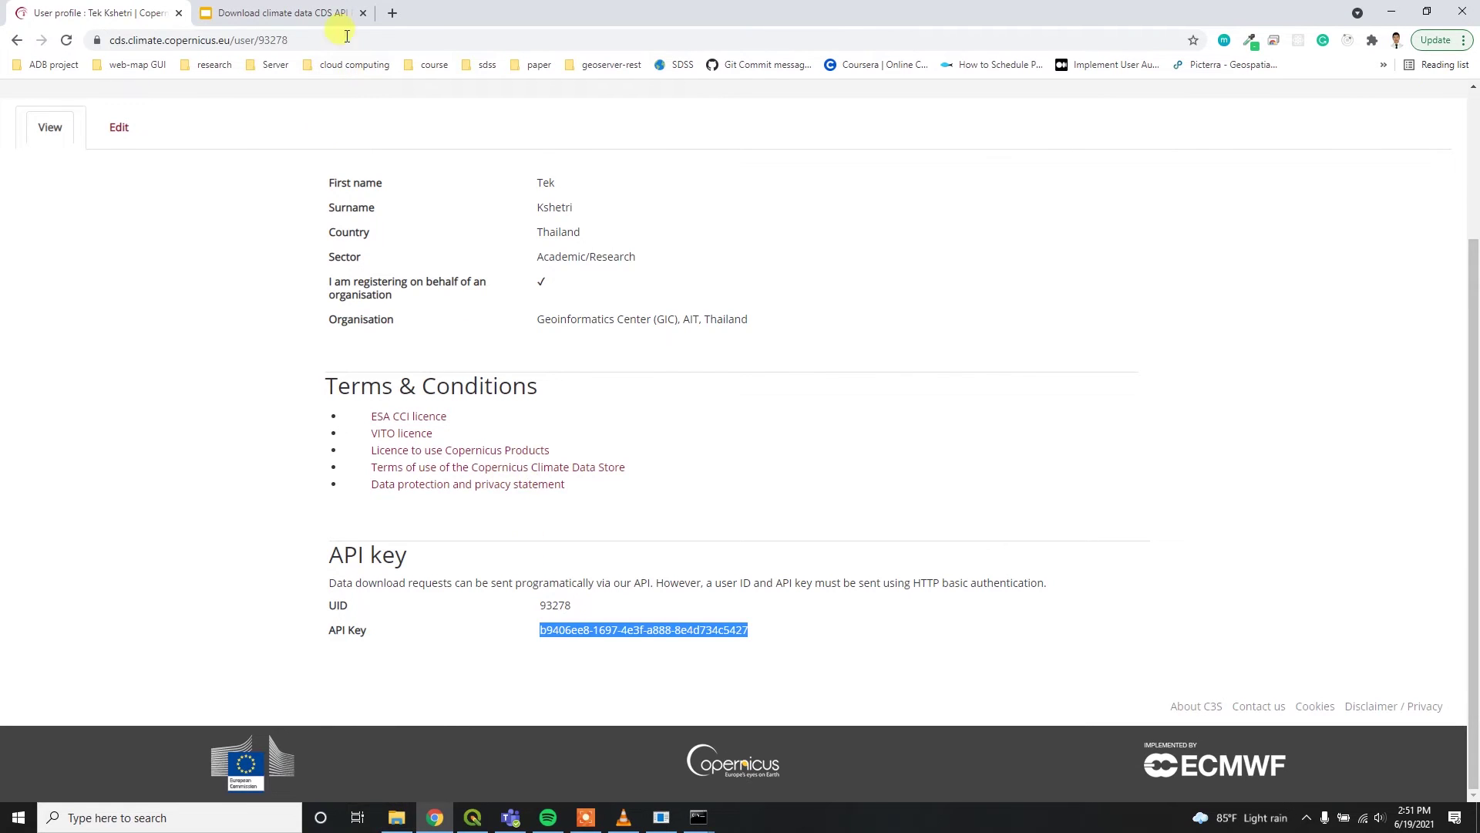
click(339, 13)
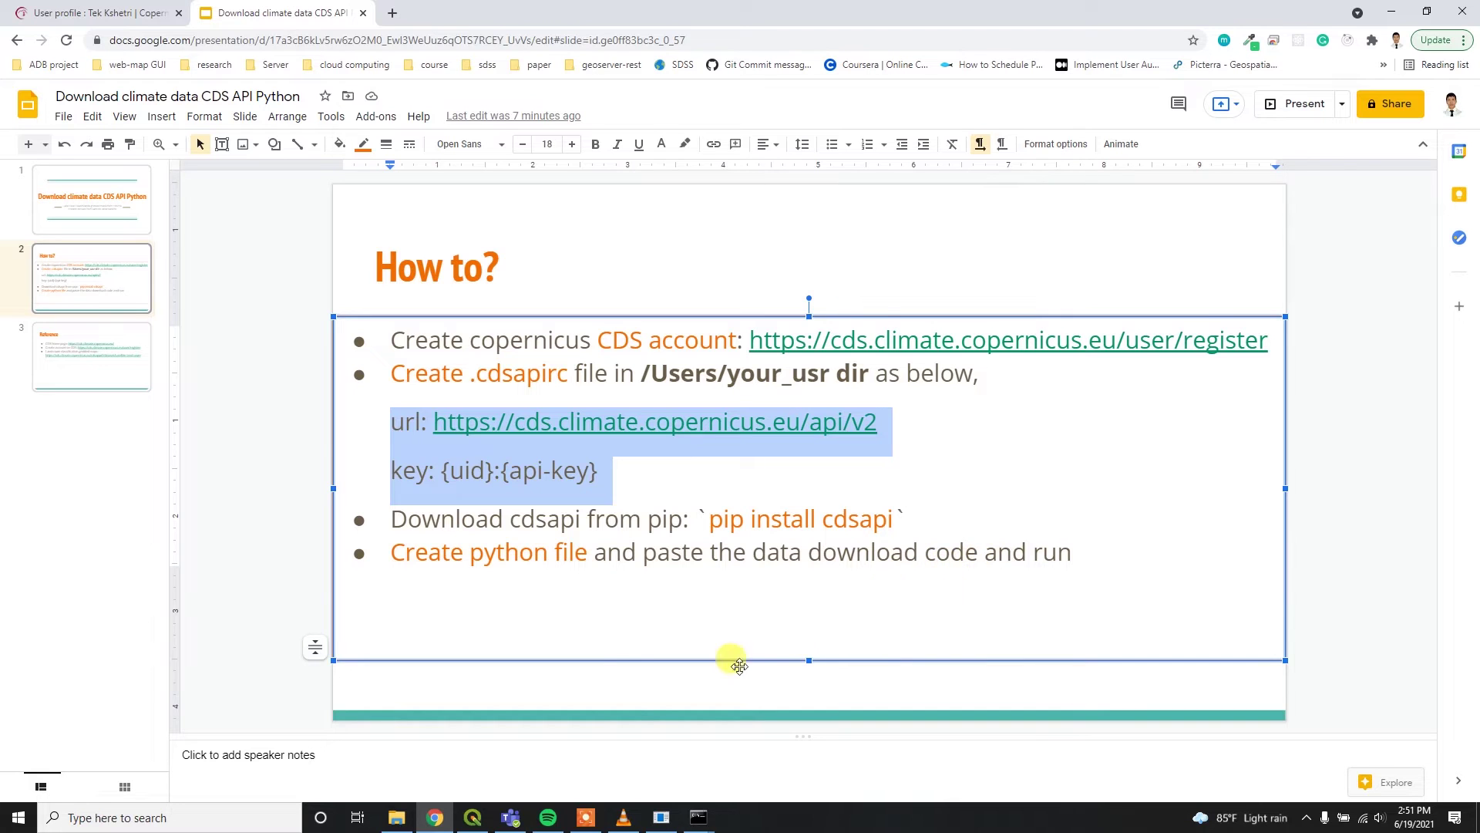
key(alt+Tab)
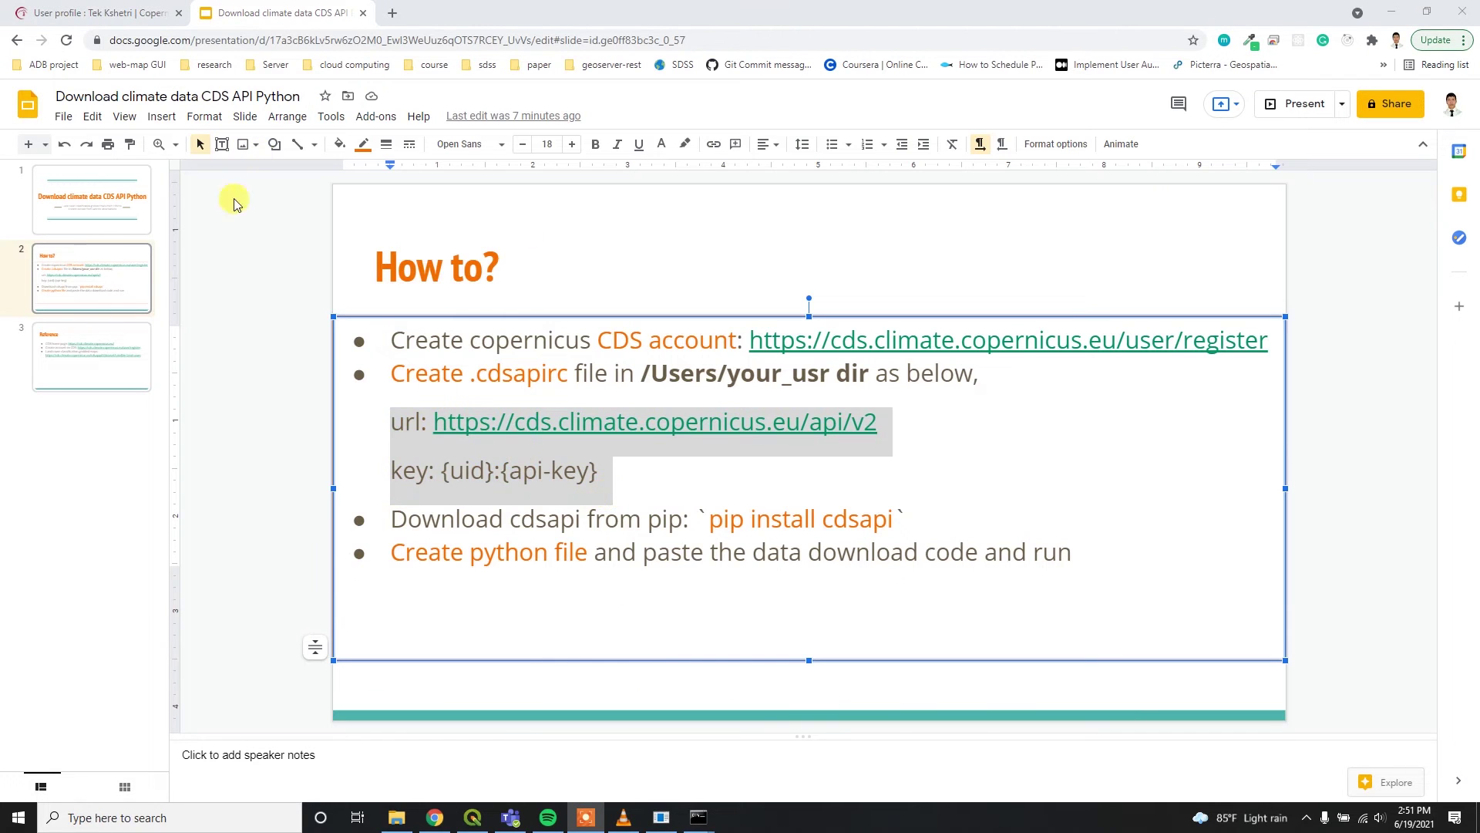
- Create a new file named cds.py in the Downloads\product folder
click(399, 817)
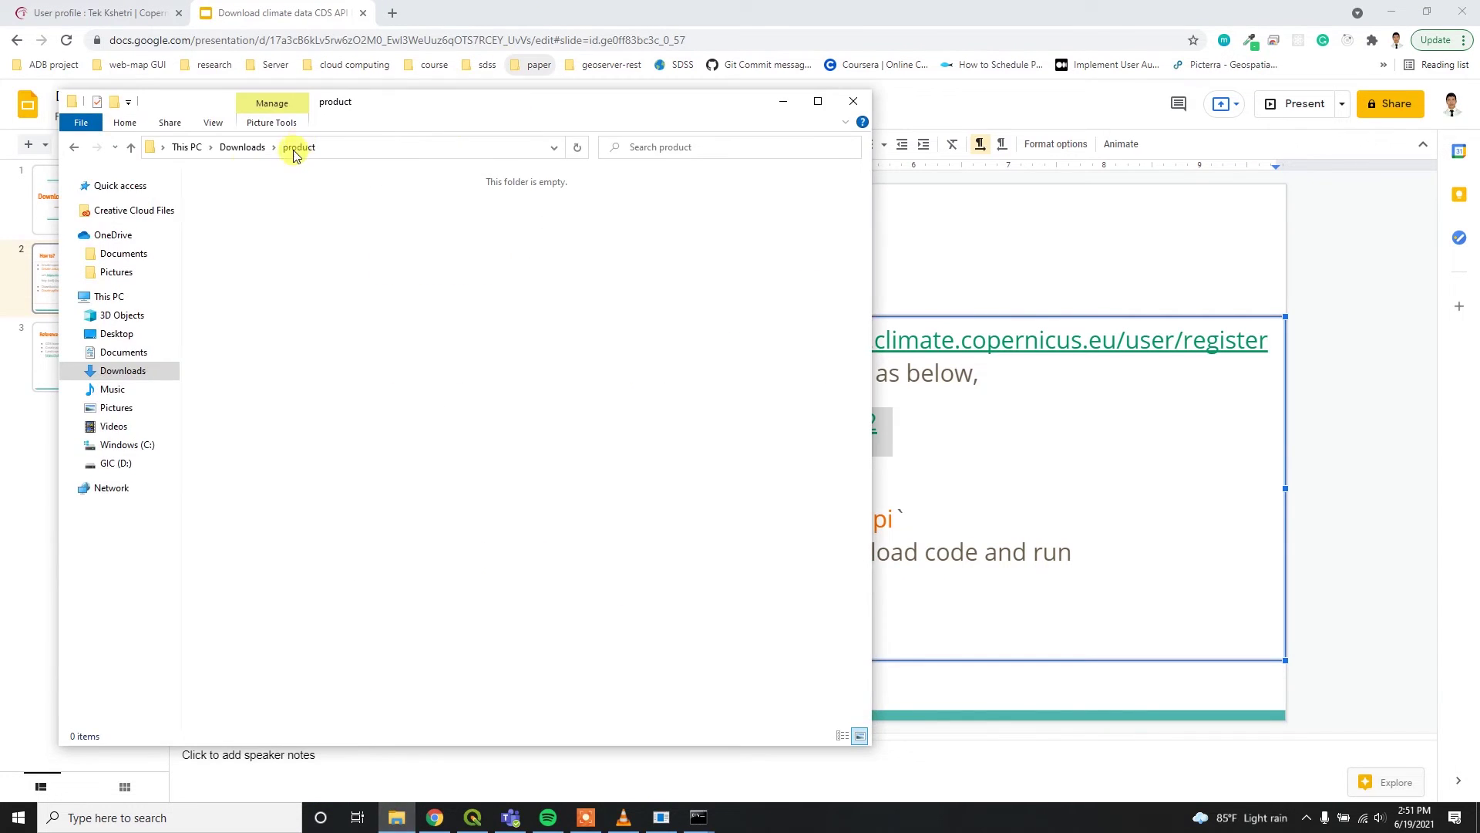
click(398, 151)
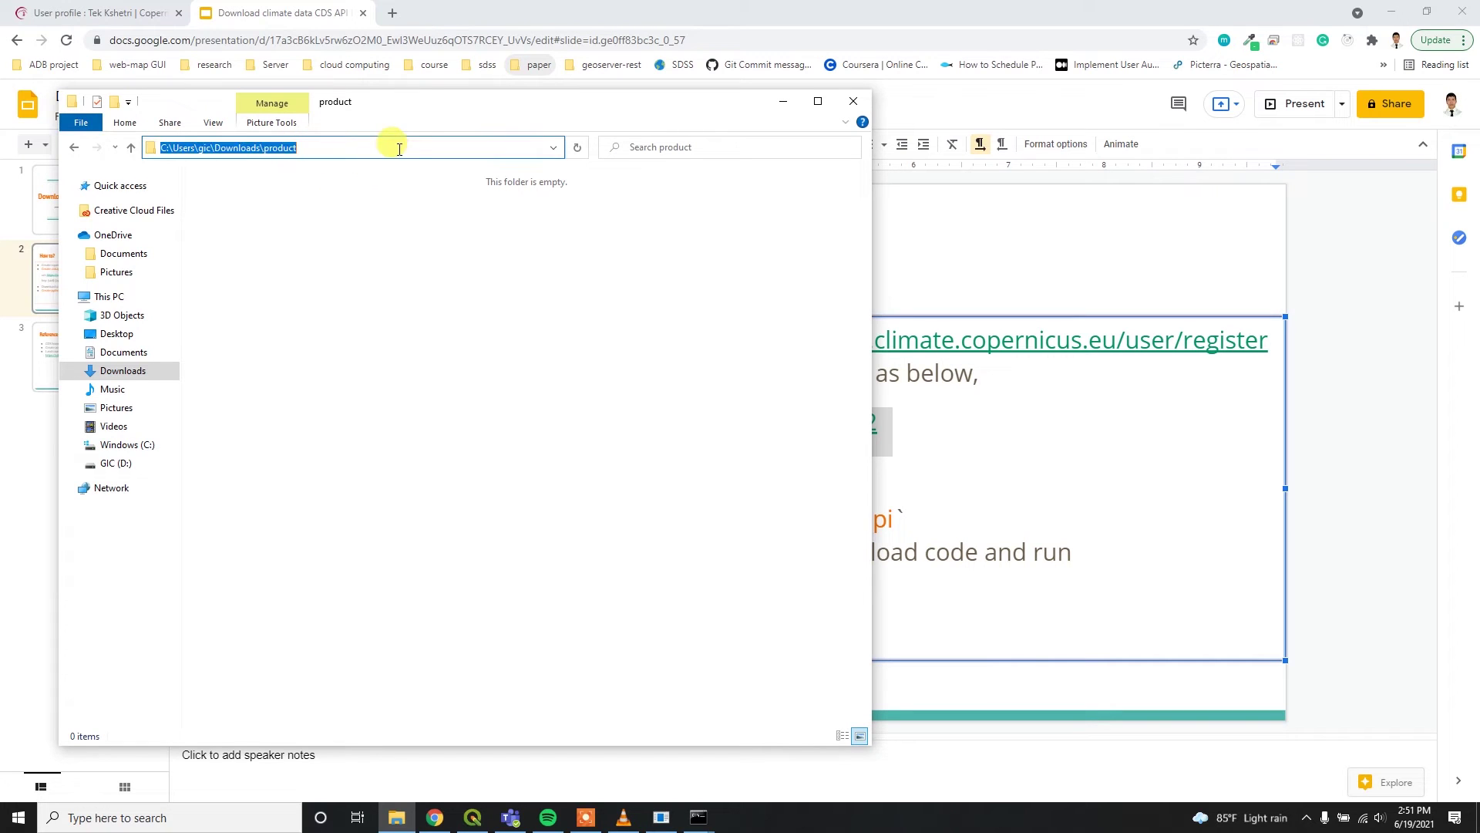
right_click(395, 300)
mouse_move(468, 481)
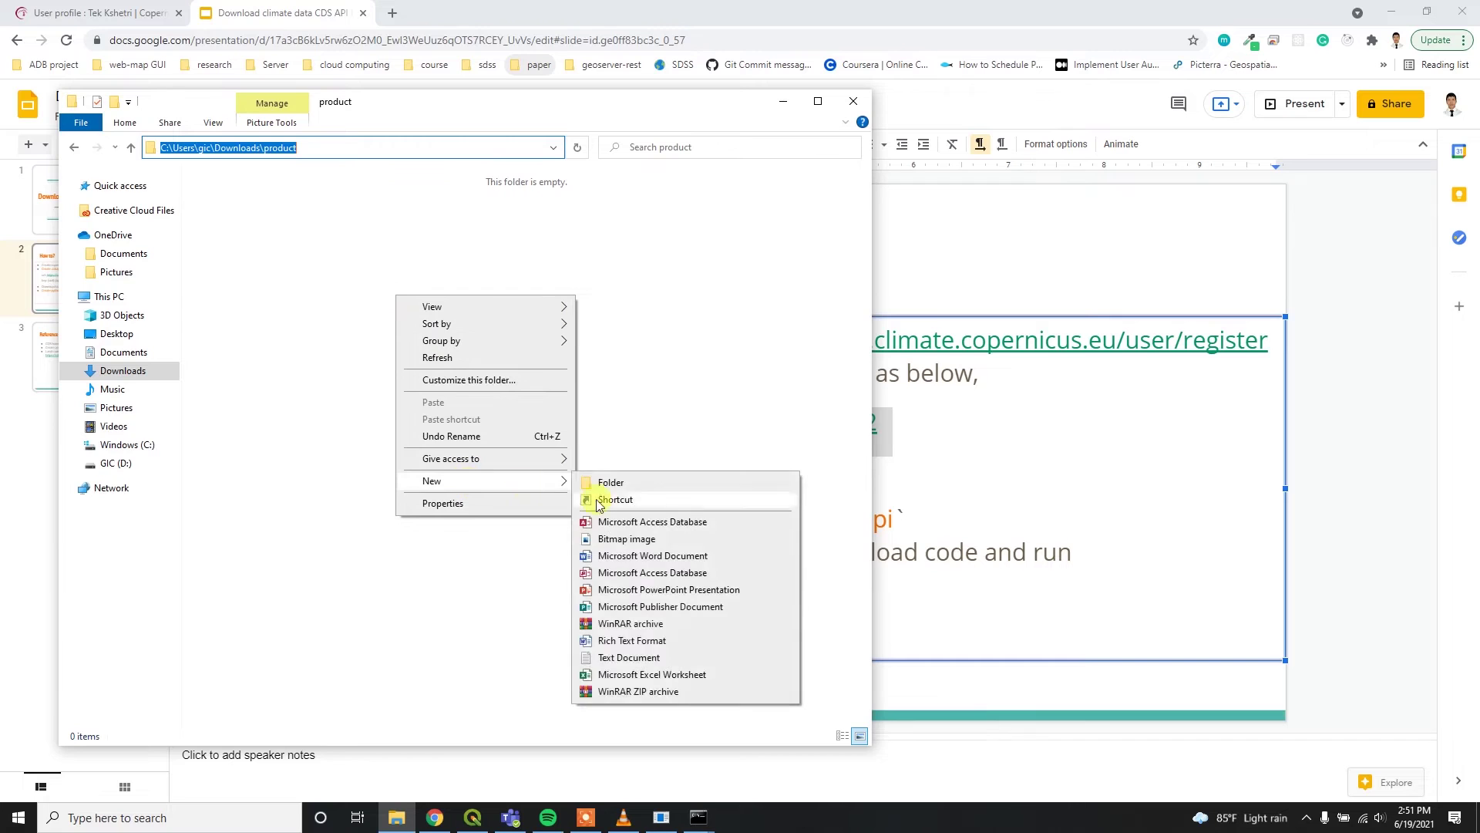
click(628, 658)
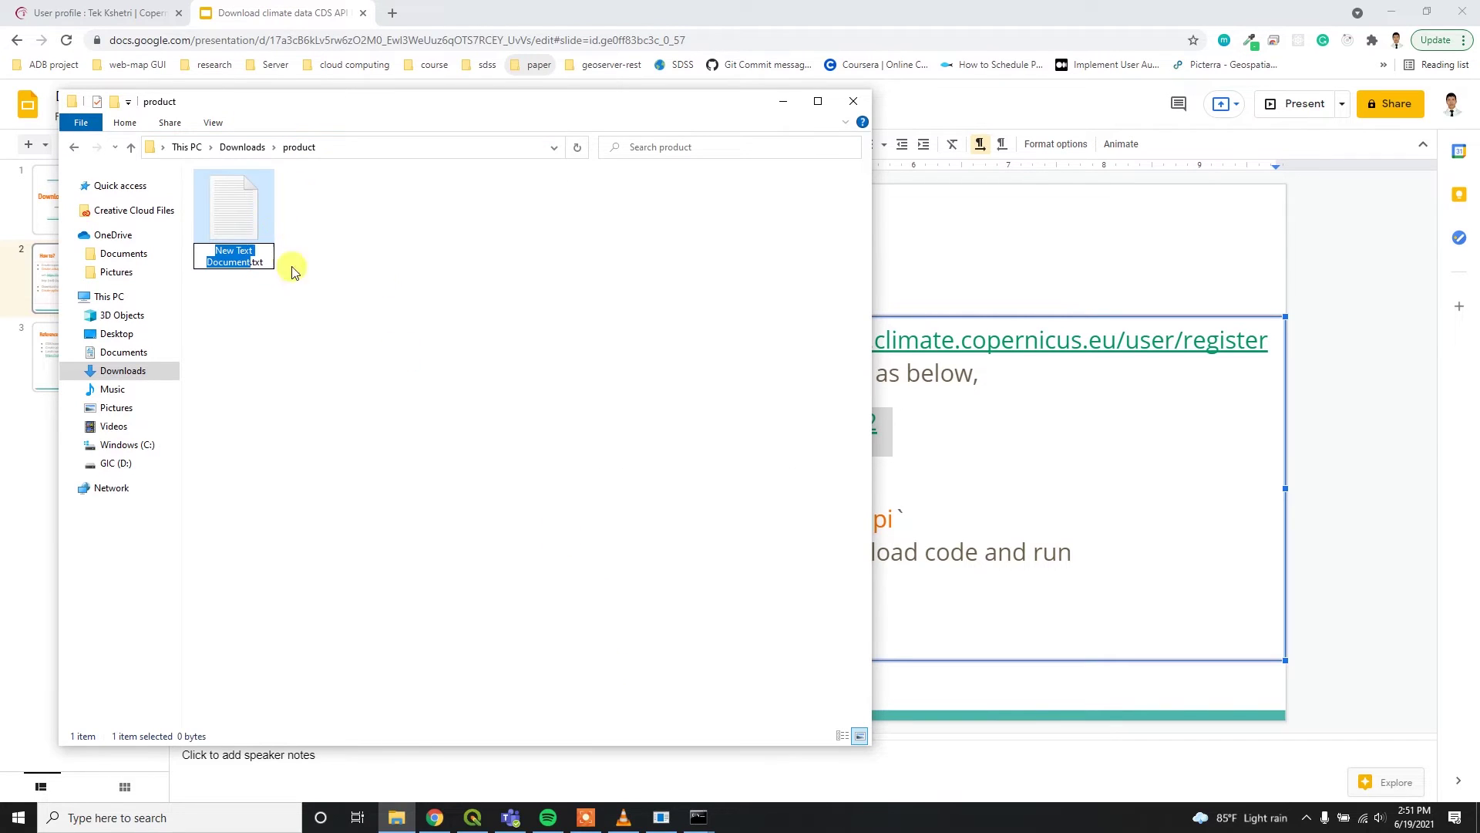
text(c)
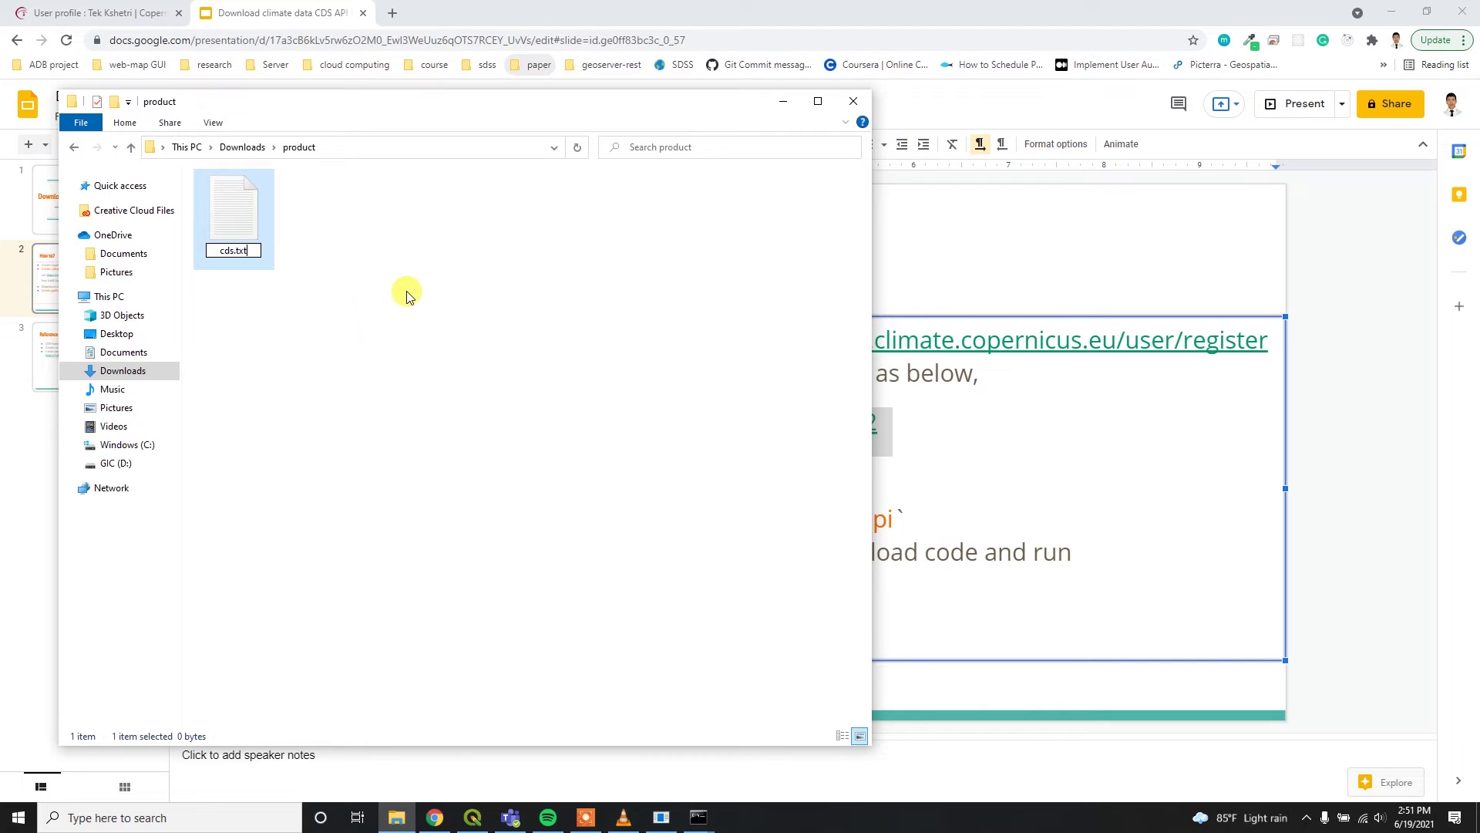
text(ds.py)
key(Return)
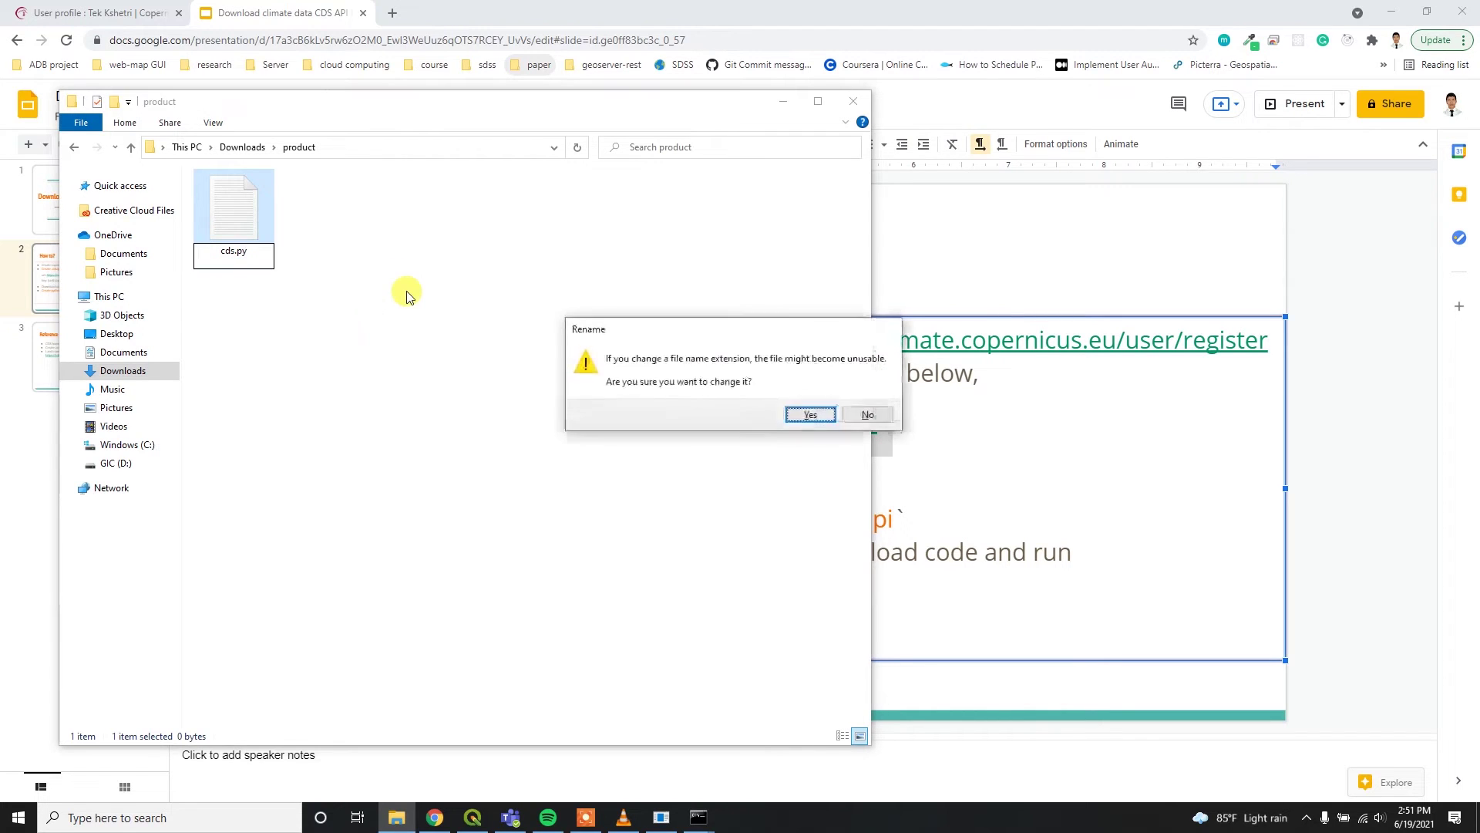
click(801, 414)
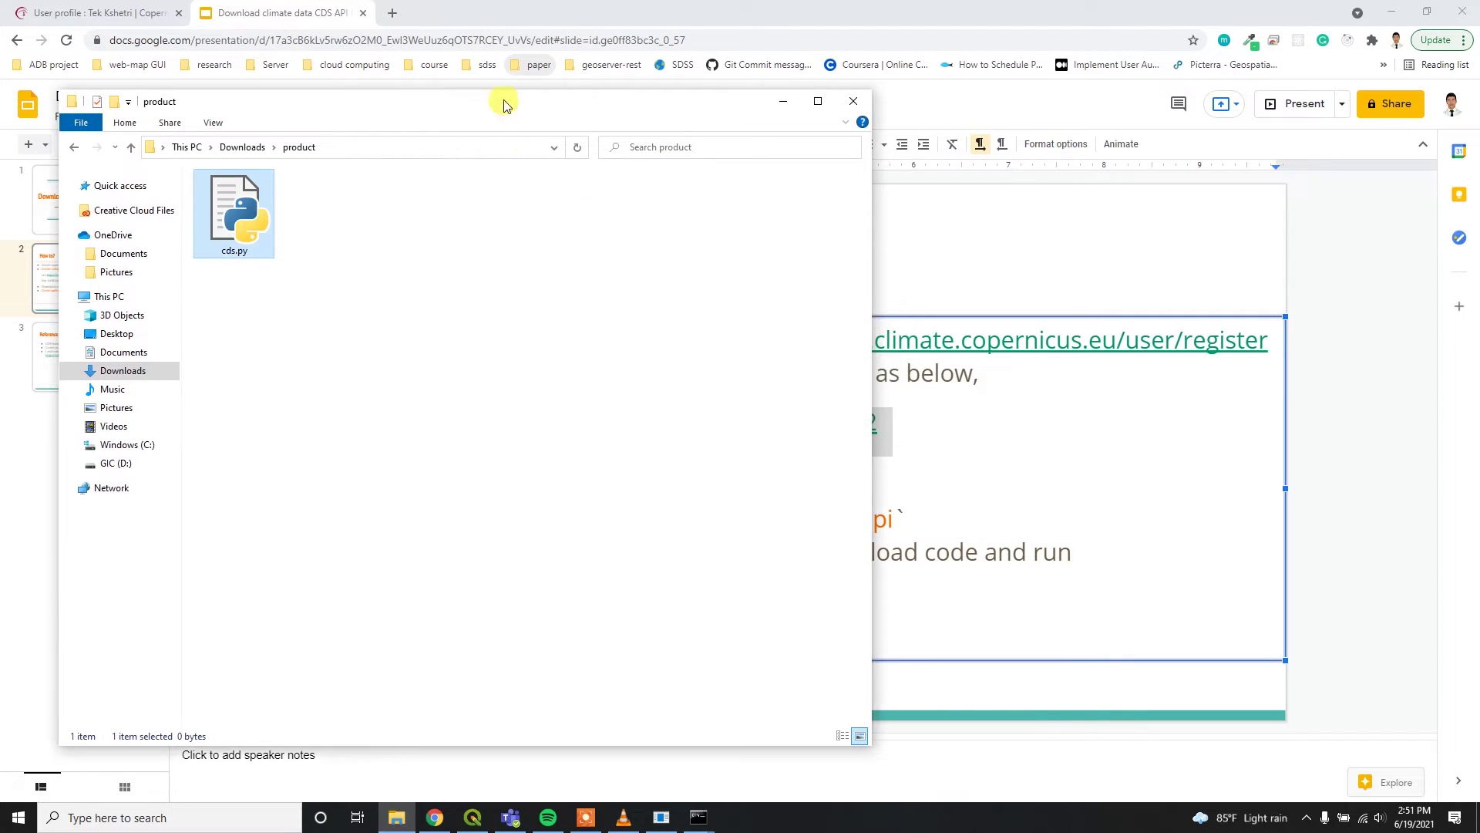
- Open a Command Prompt at the product folder by entering cmd in the address bar
drag(661, 90, 661, 137)
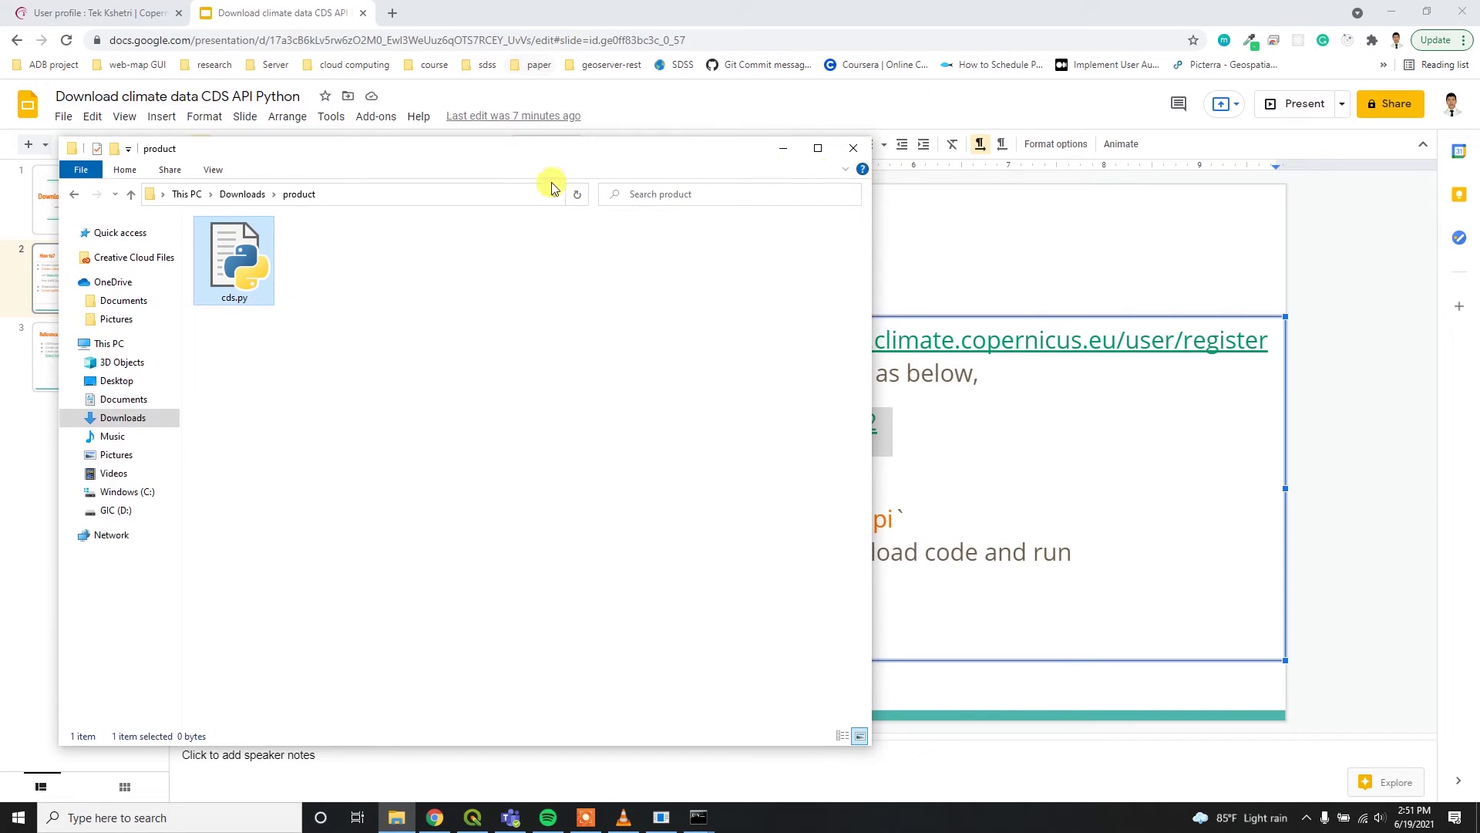
drag(542, 150, 1009, 157)
click(844, 199)
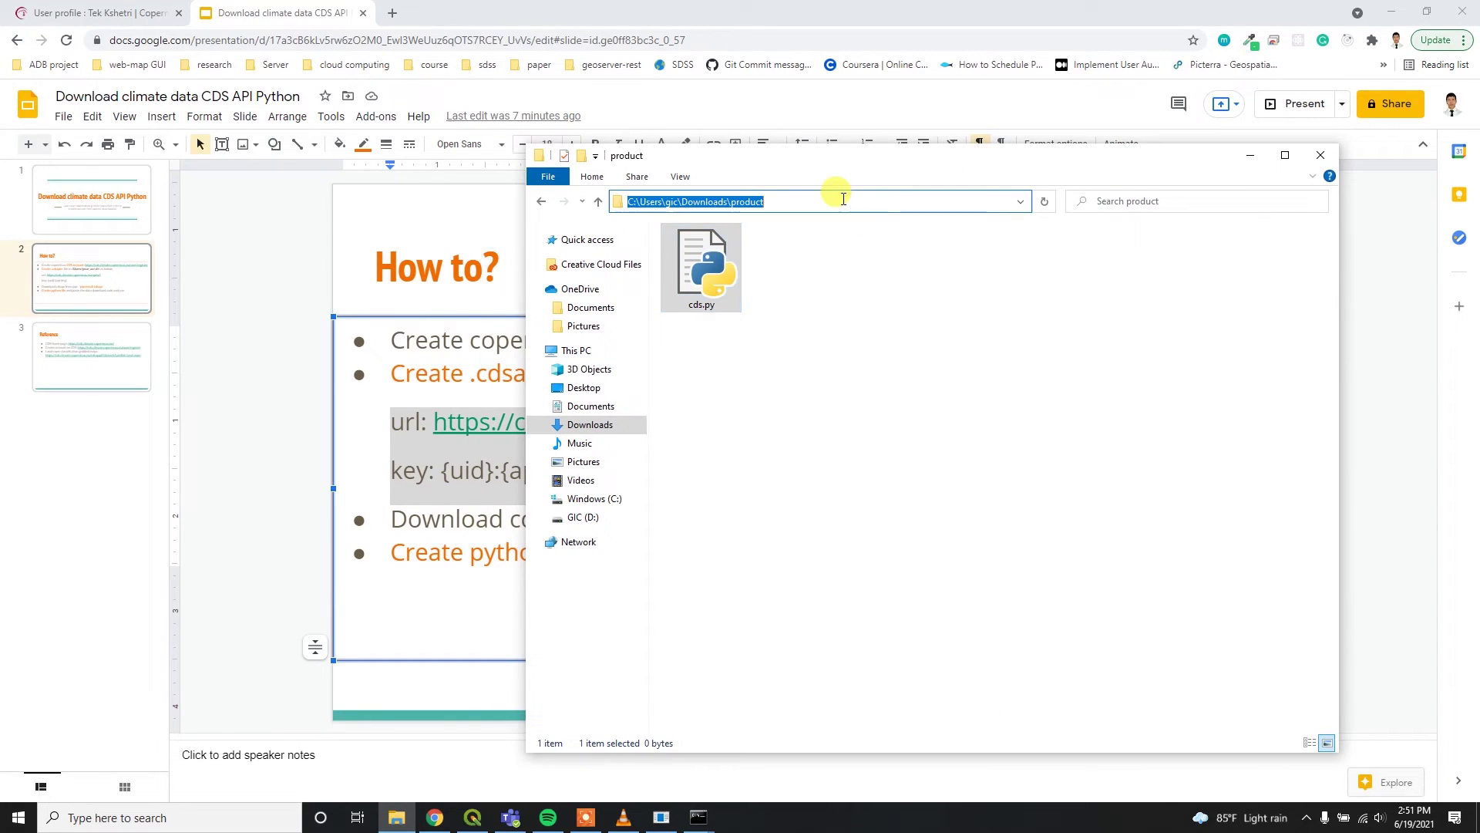
text(cmd)
key(Return)
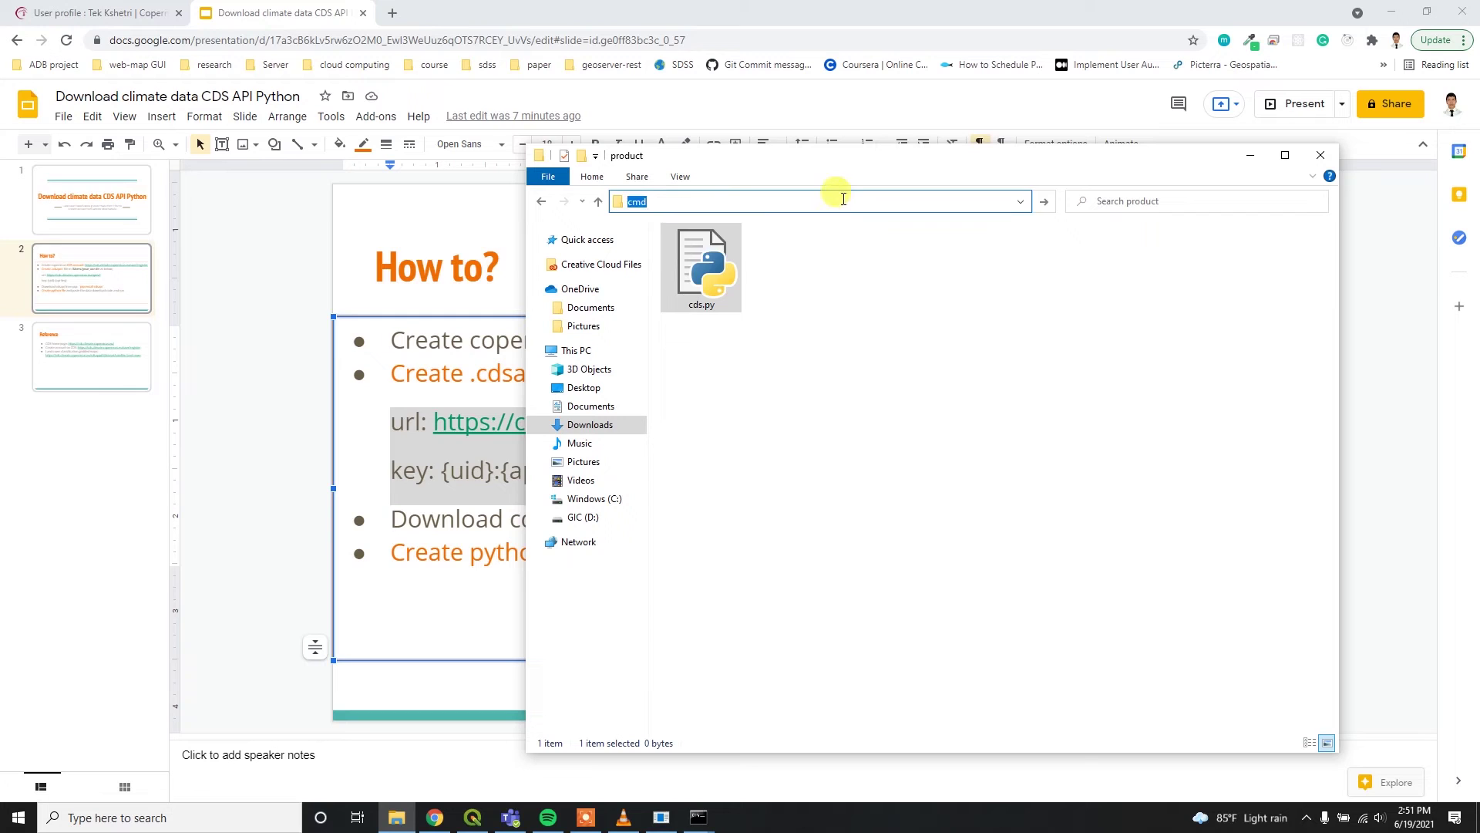
drag(332, 32, 974, 202)
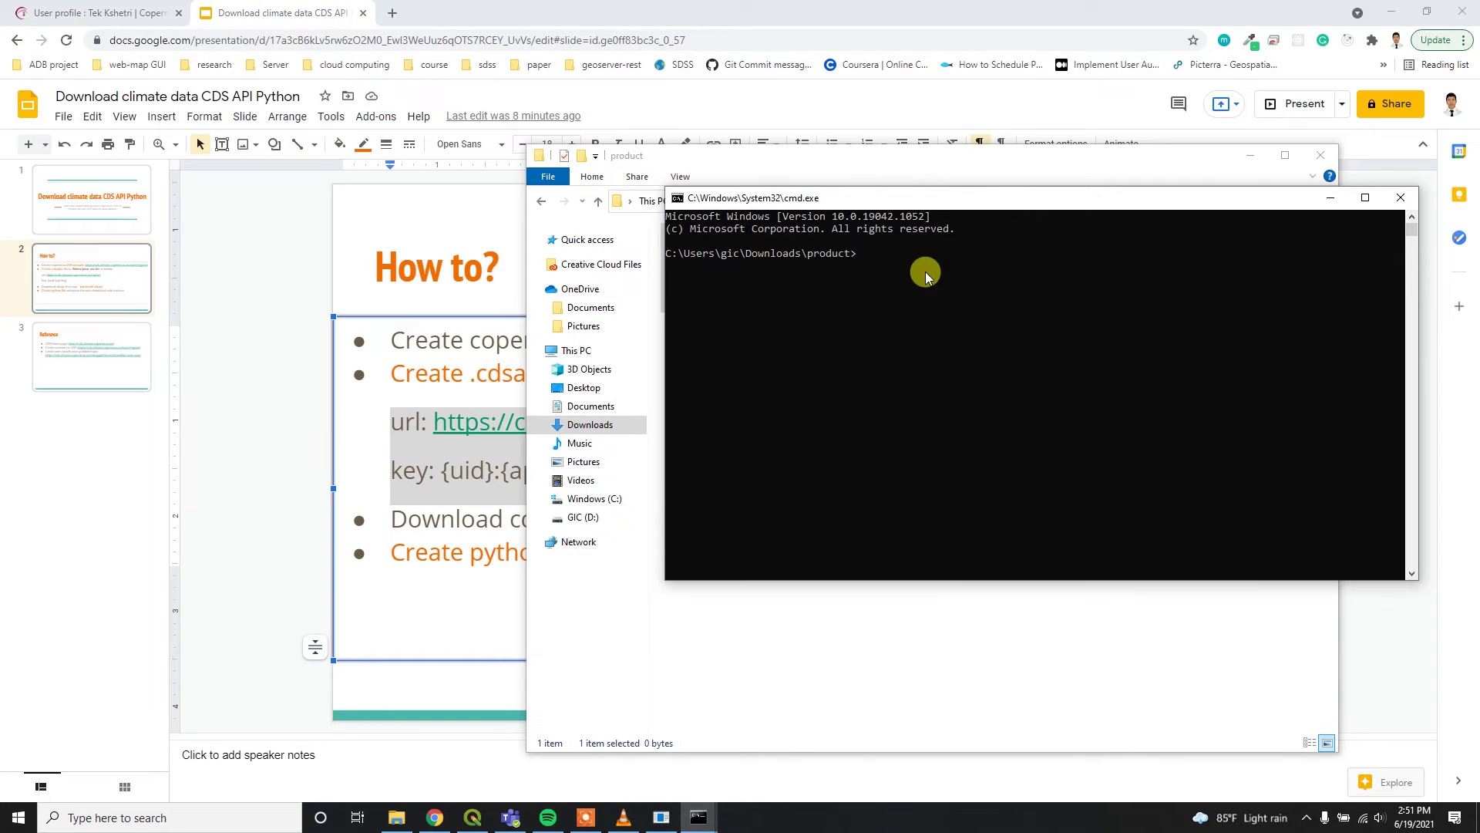
- Run pip install cdsapi, which reports cdsapi 0.5.1 already installed in Anaconda3
click(1241, 159)
click(1241, 158)
drag(992, 205, 1108, 566)
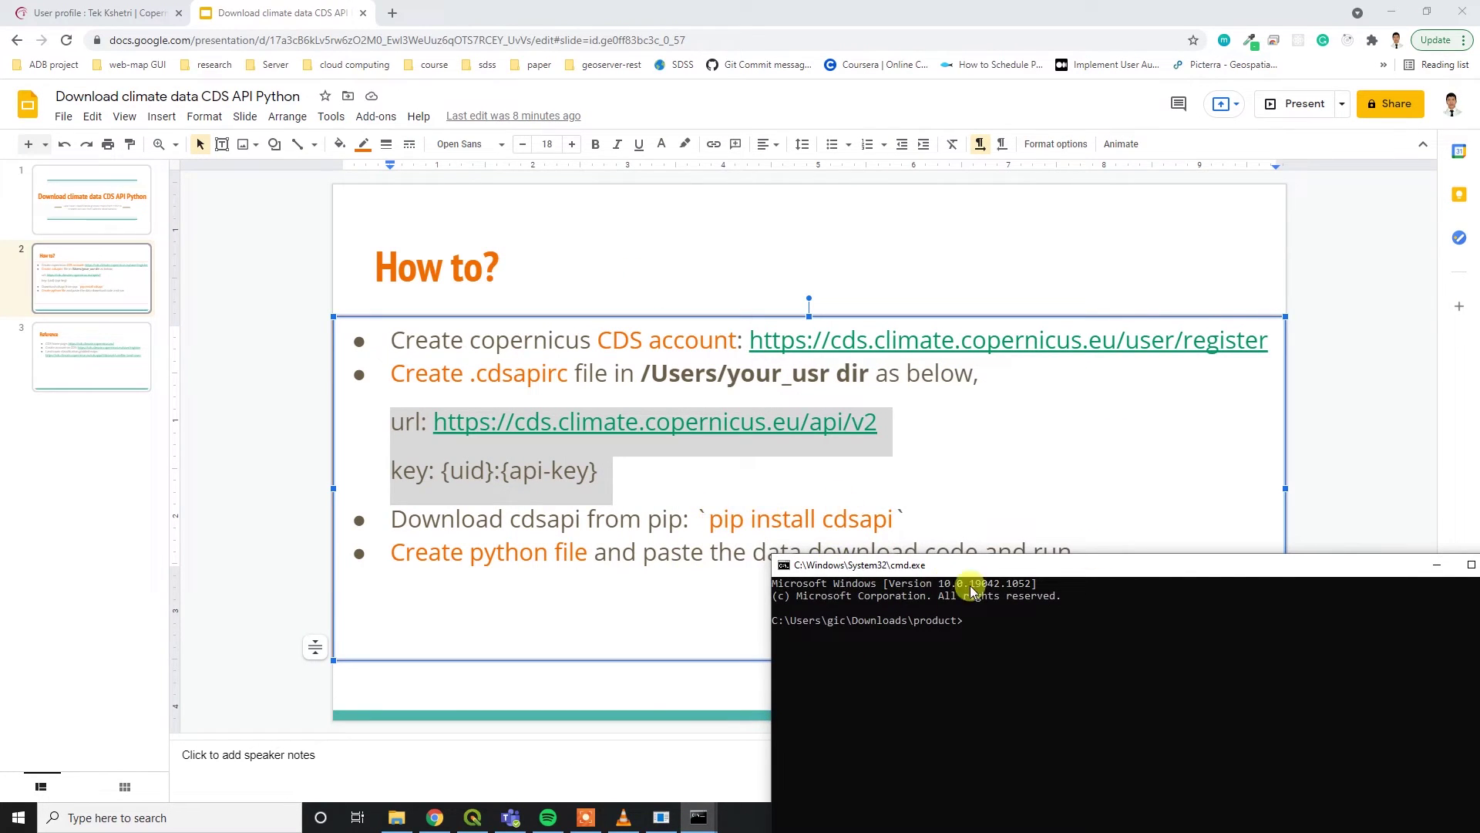
text(pip install cdsapi)
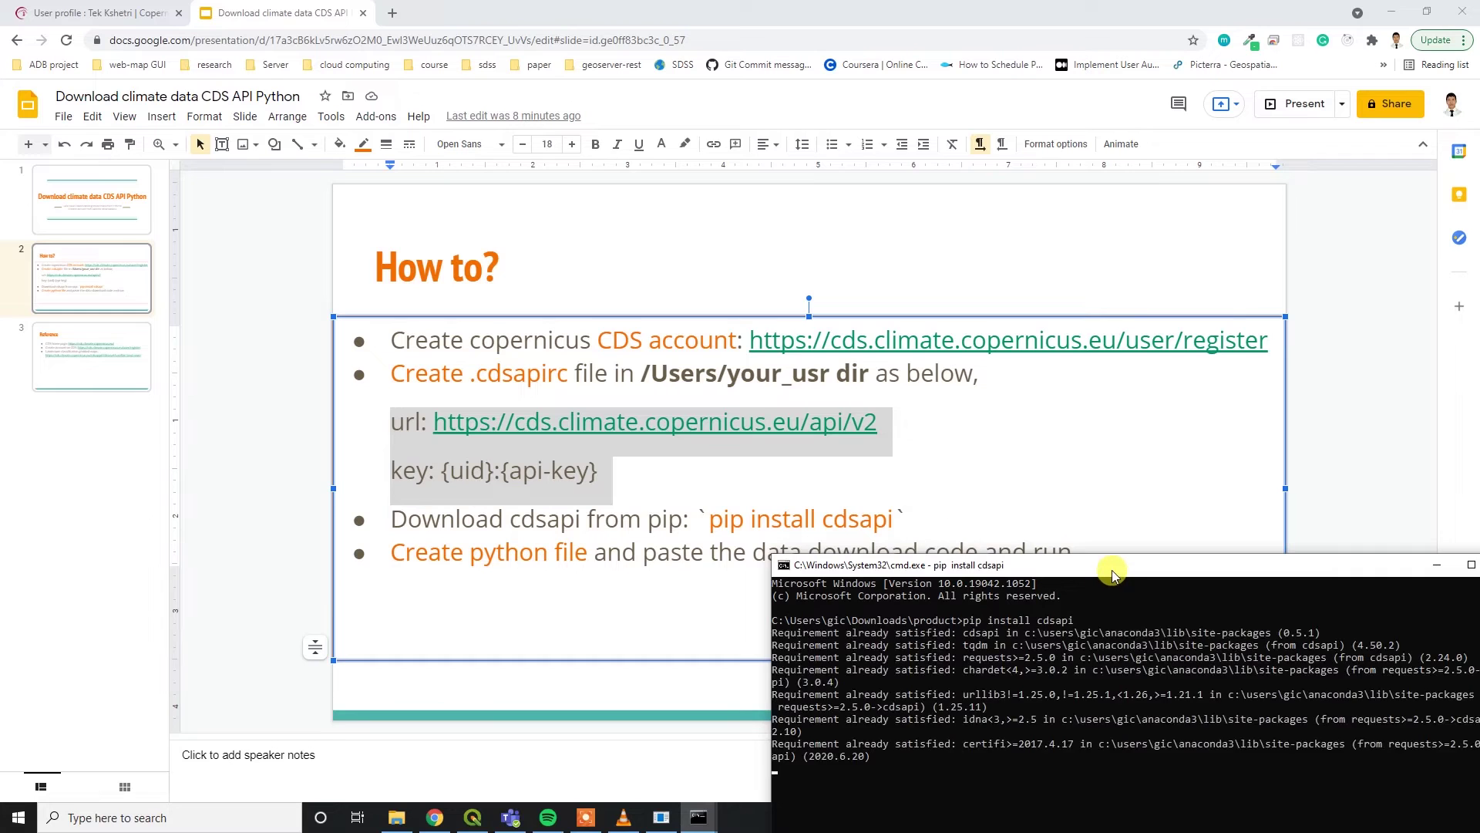
drag(1113, 573, 960, 180)
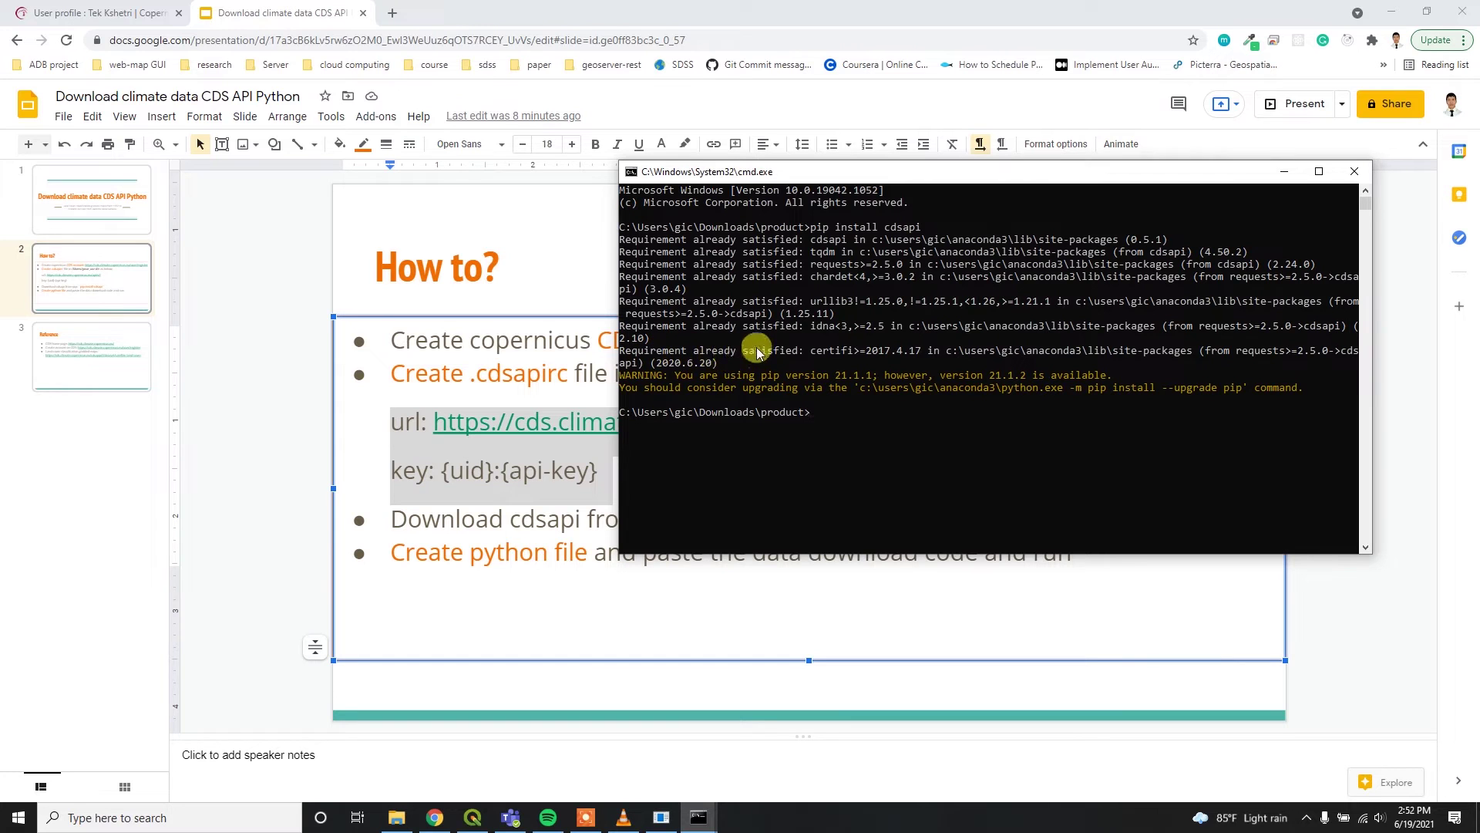
drag(886, 171, 774, 122)
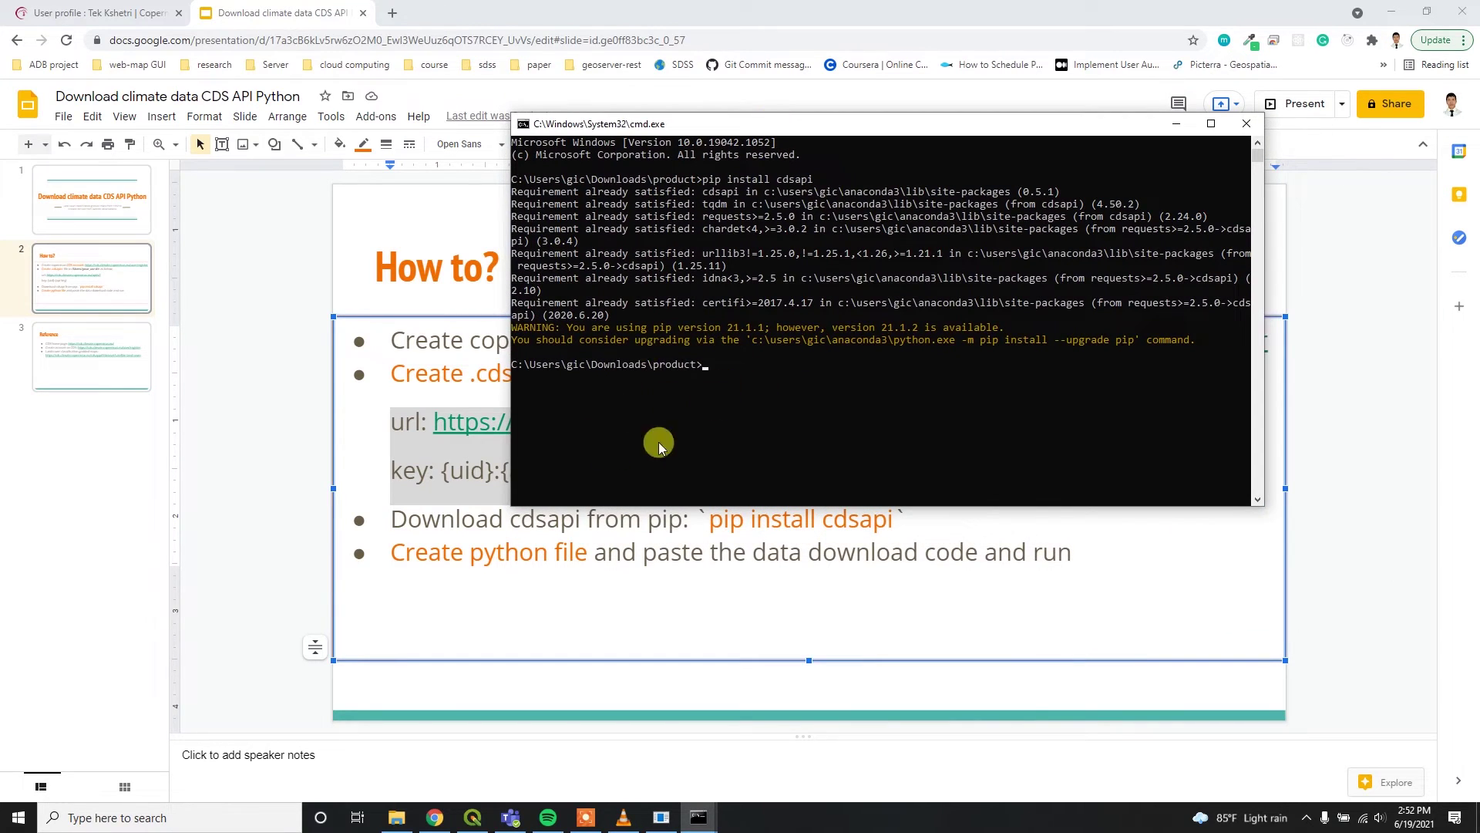
click(397, 817)
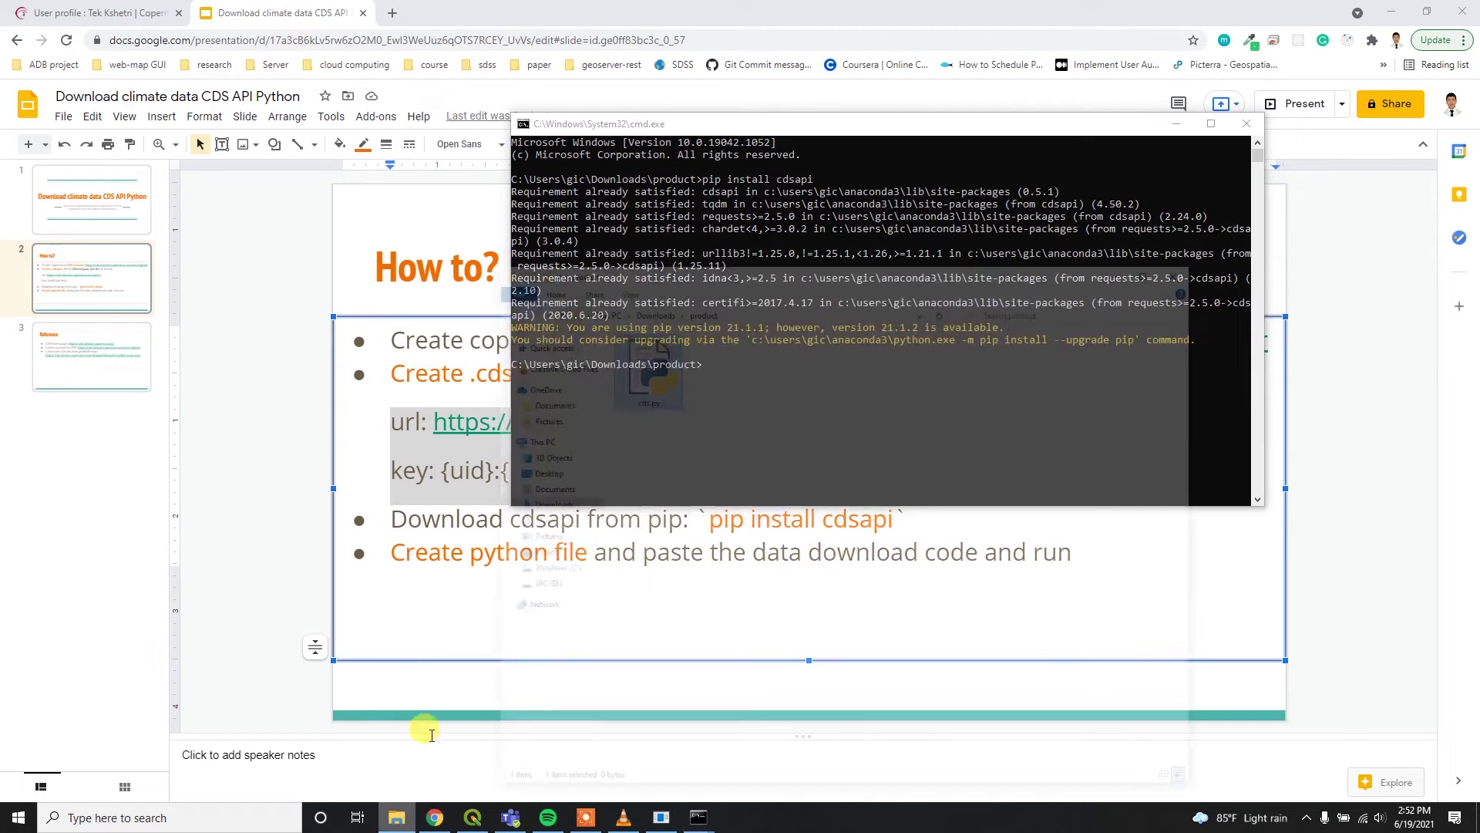
- Open cds.py in Notepad++ and return to the CDS profile page
right_click(703, 272)
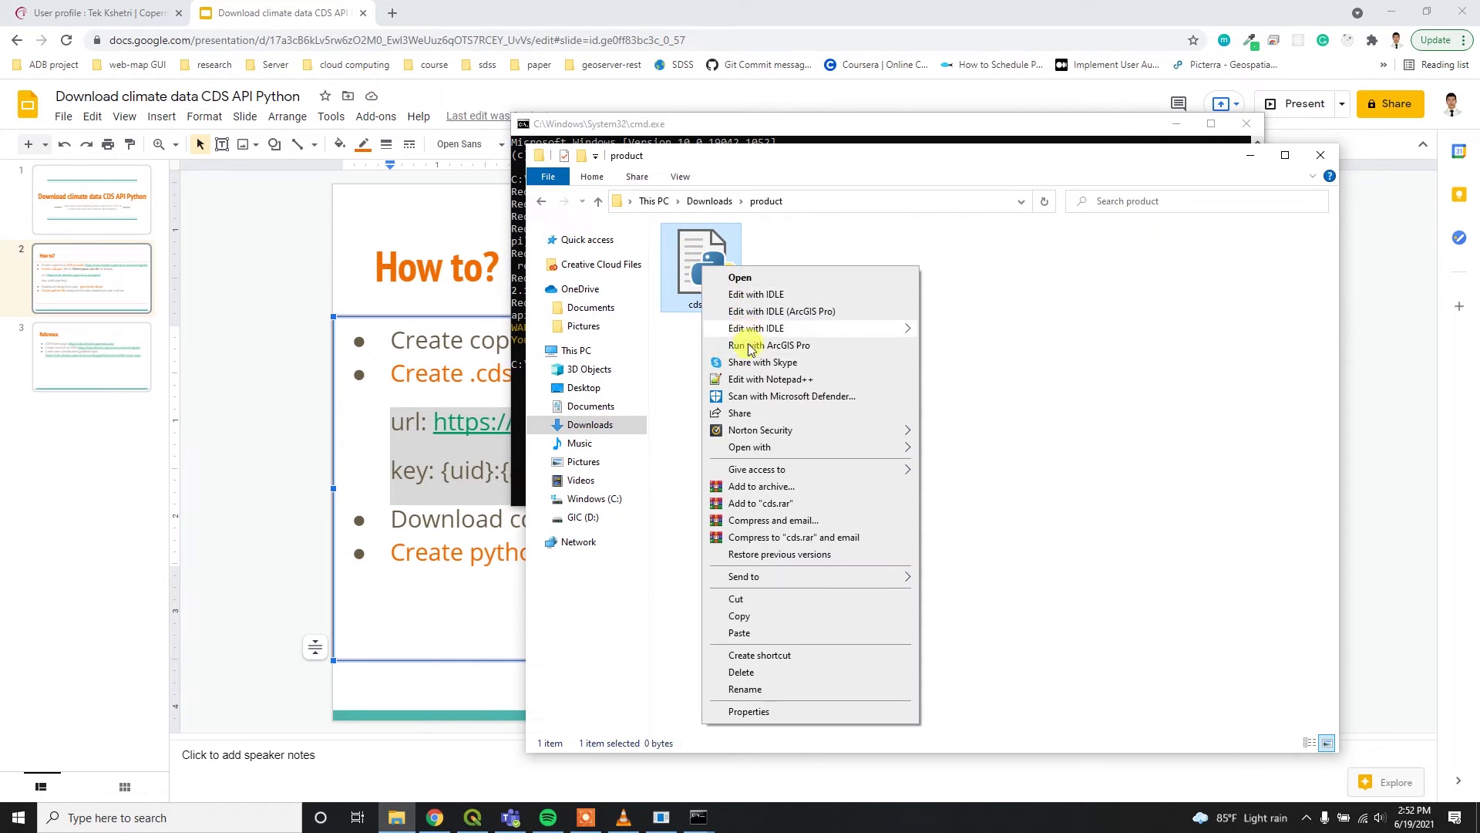
click(765, 383)
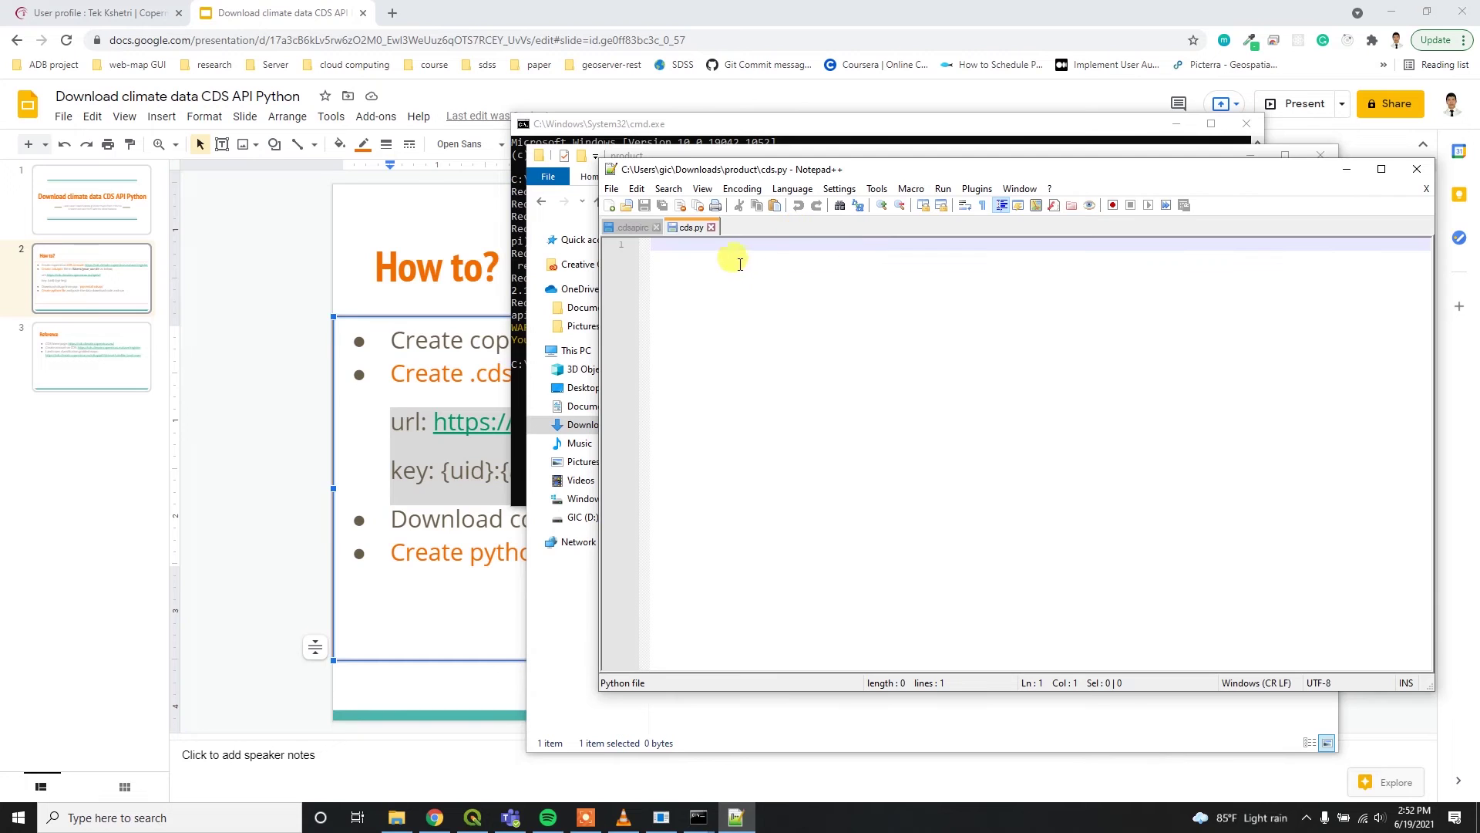
click(131, 6)
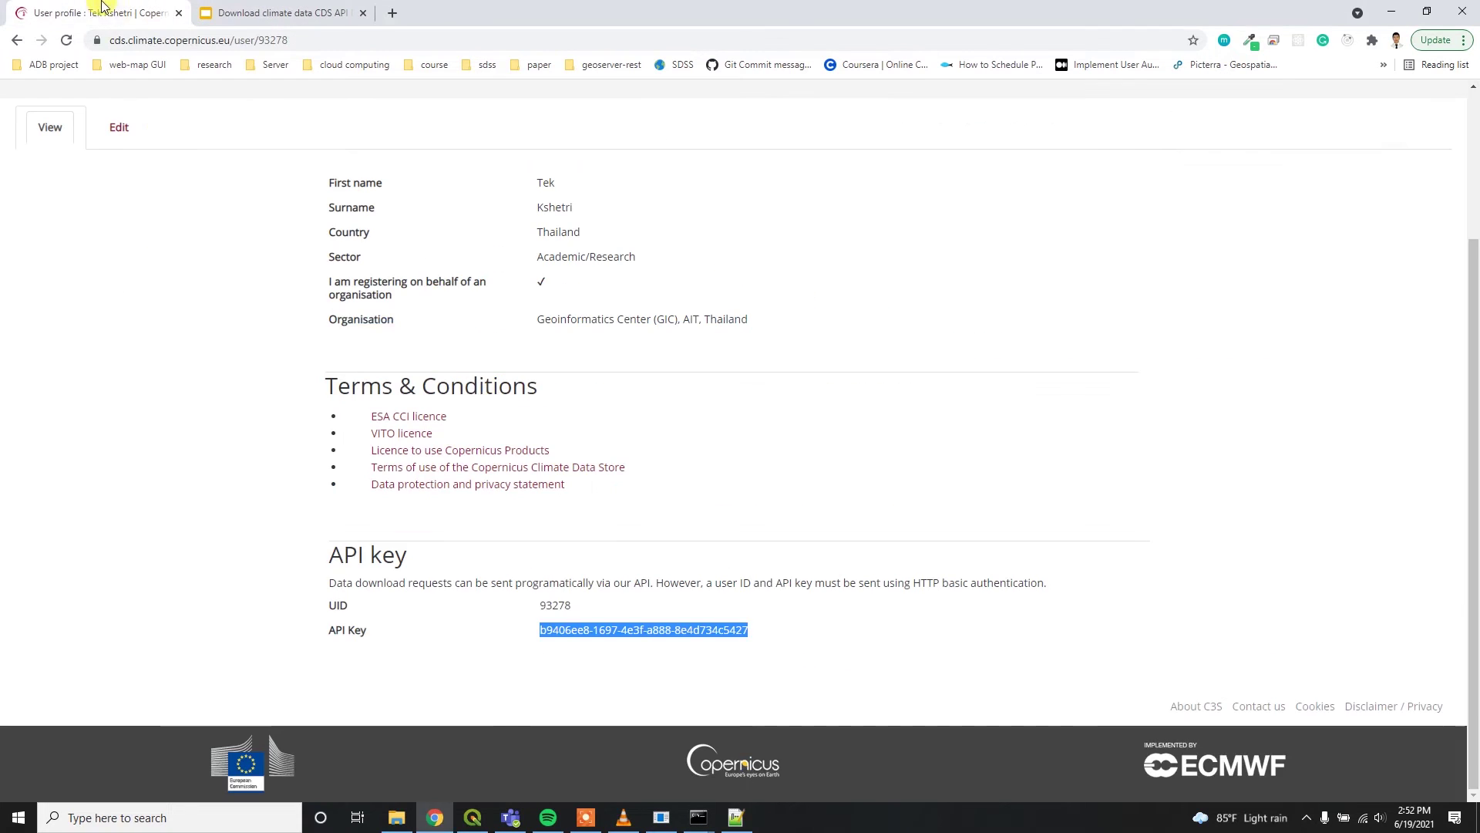
scroll(208, 247, up, 3)
- Search datasets for land cover and open 'Land cover classification gridded maps from 1992 to present'
click(137, 189)
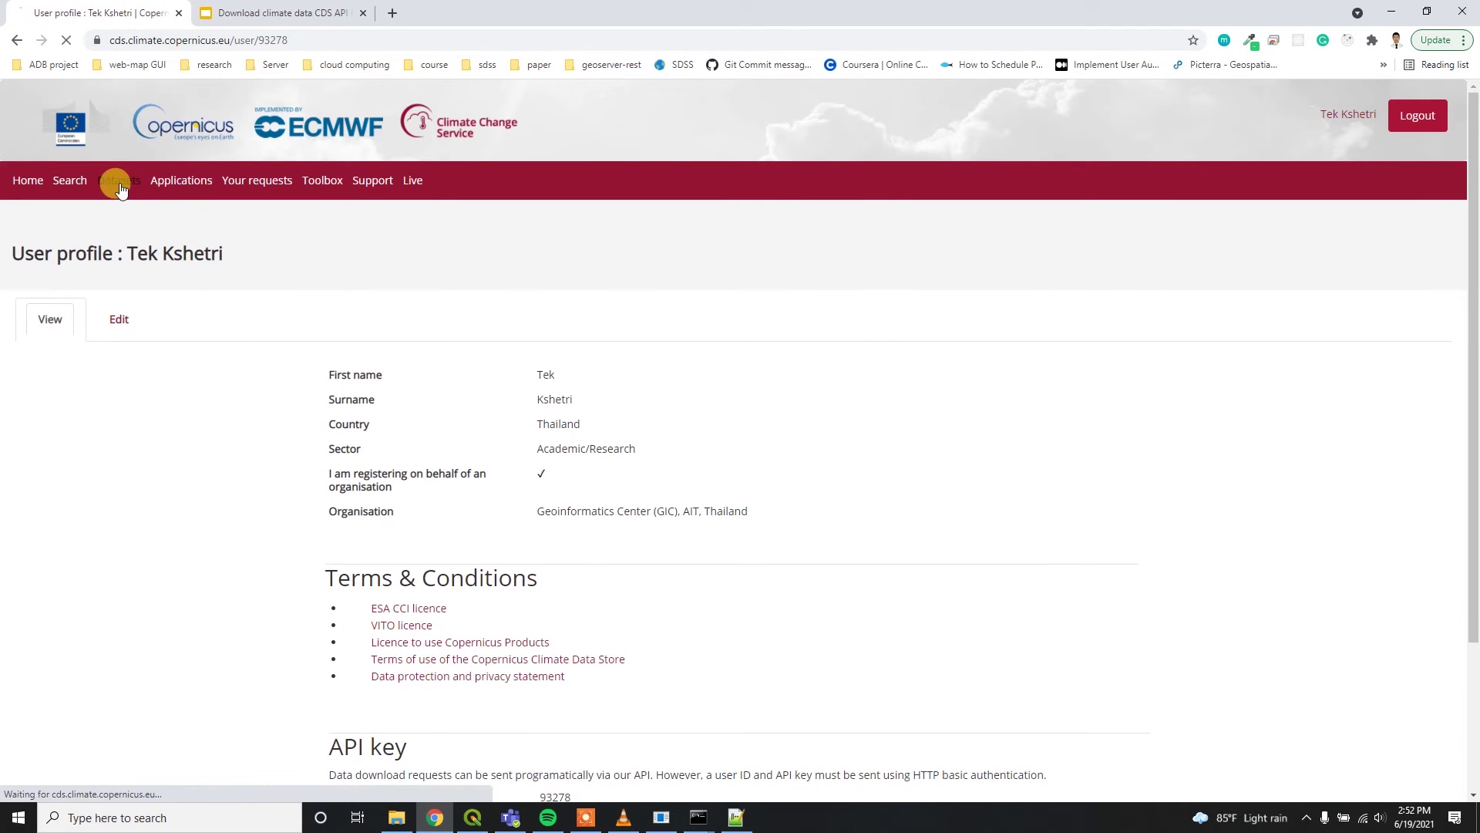
click(135, 307)
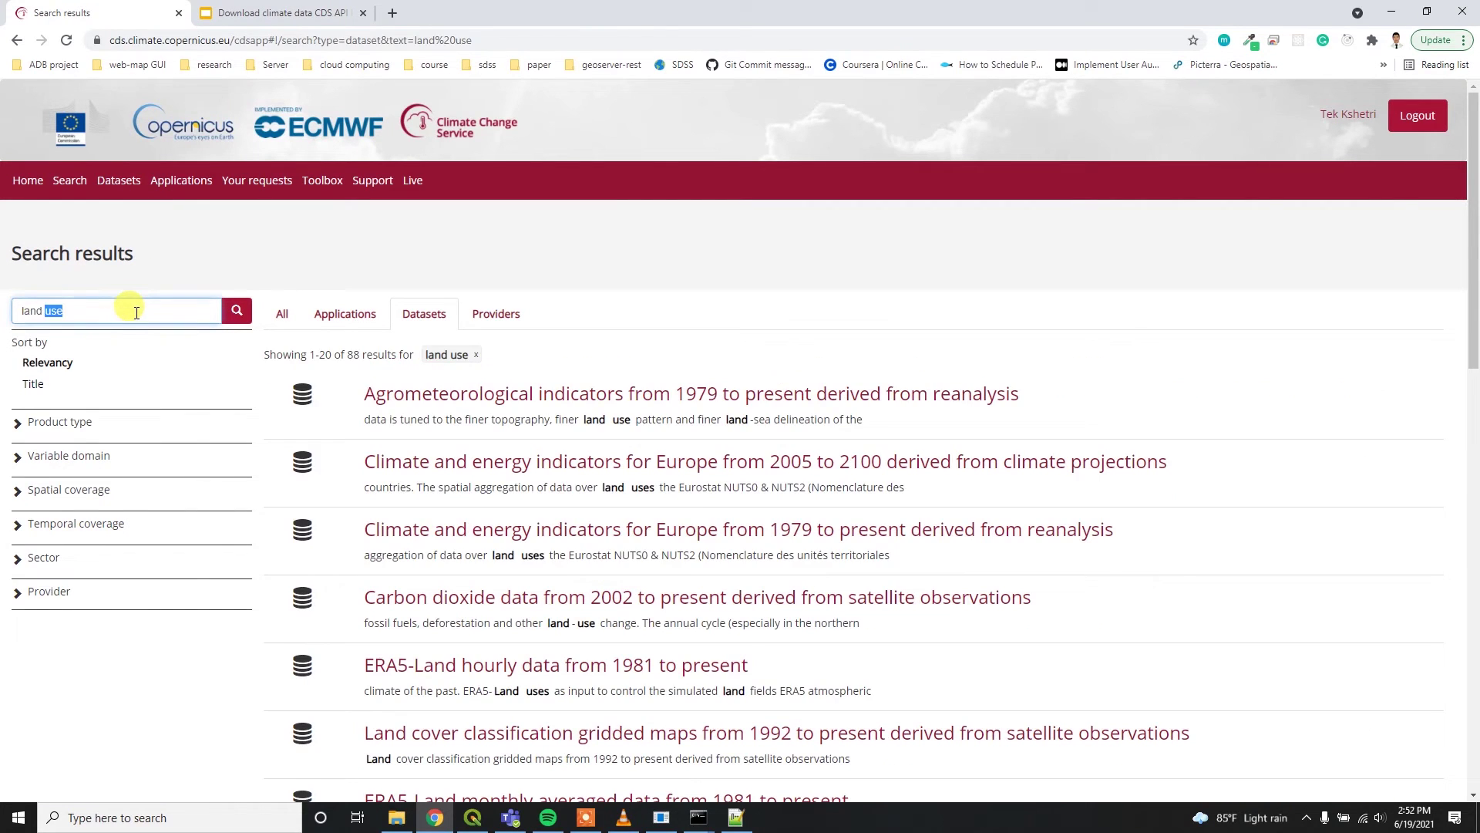
text(cover)
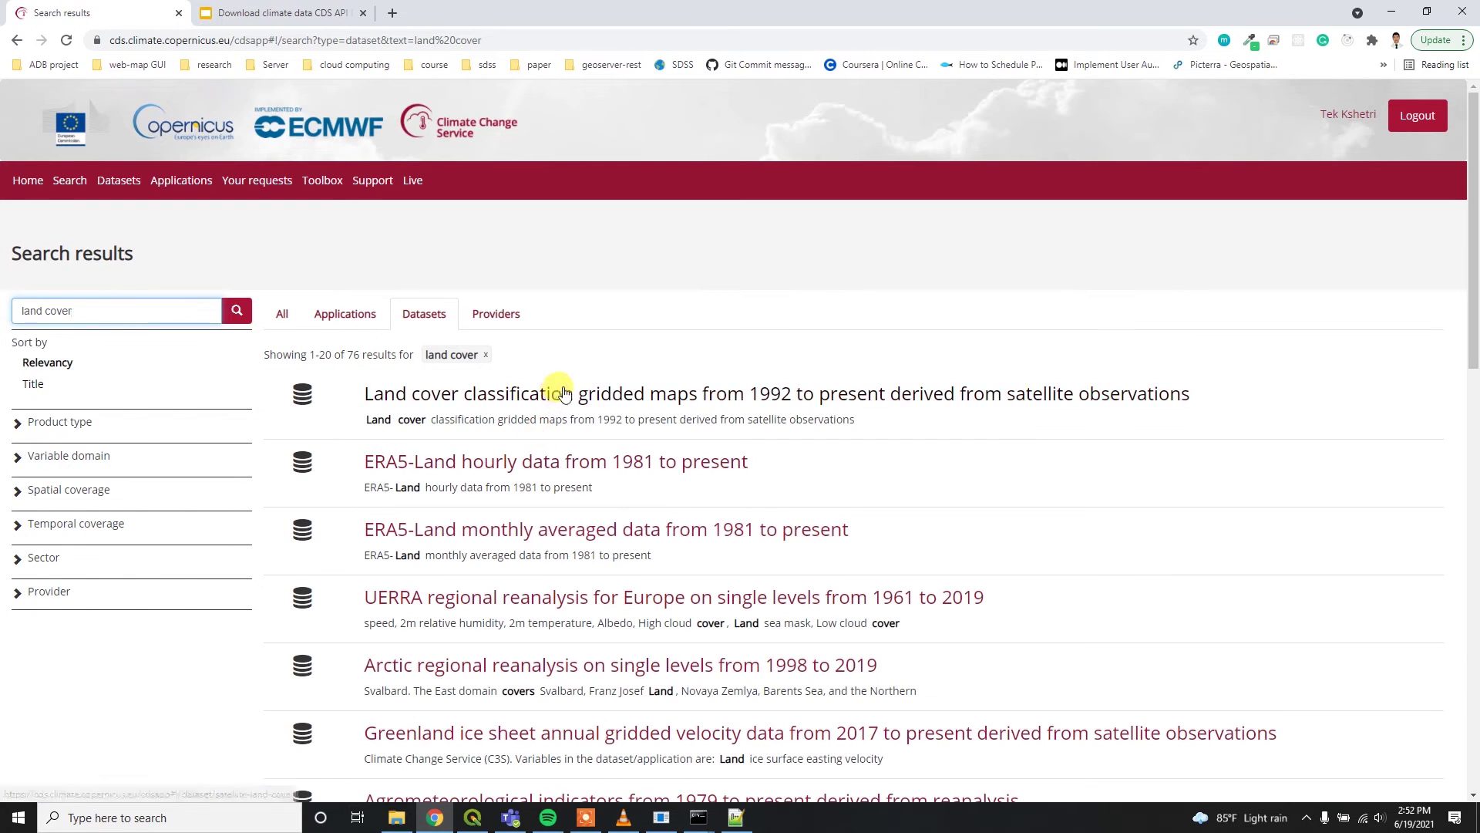
click(564, 393)
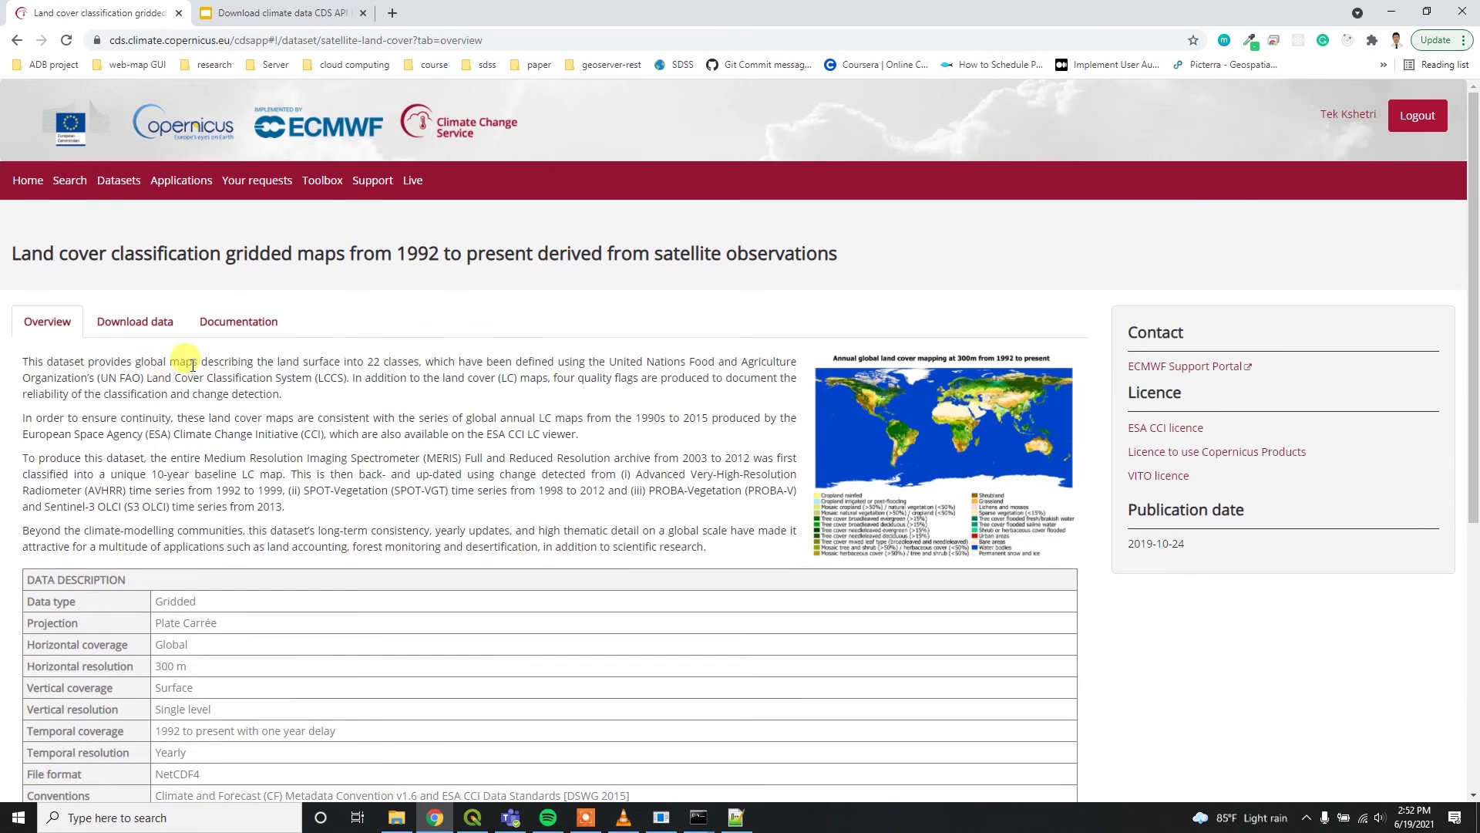
- Show and select the API request code for satellite-land-cover, 2020, v2.1.1, zip
scroll(339, 461, down, 1)
click(147, 245)
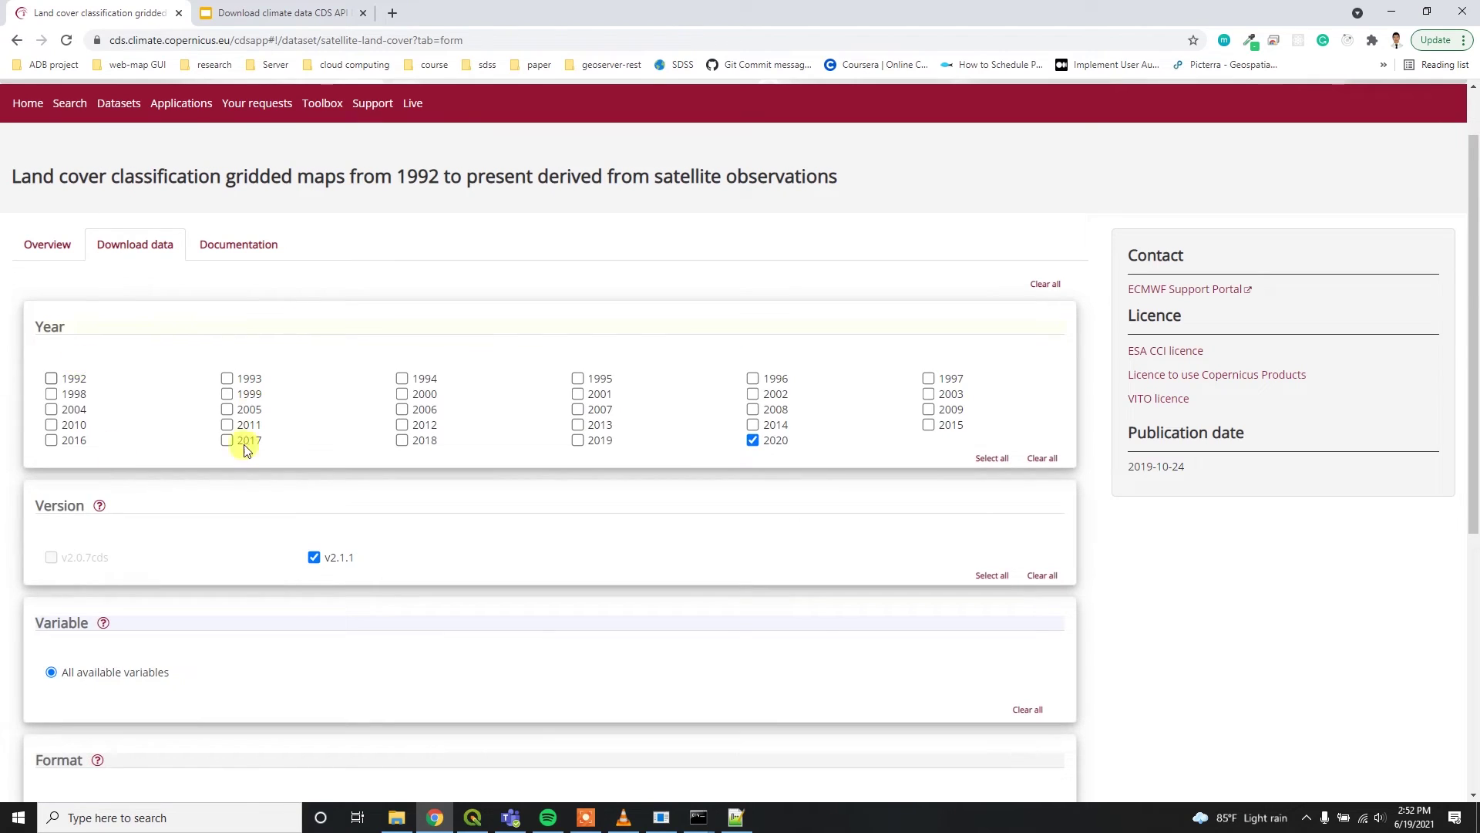
scroll(612, 443, down, 2)
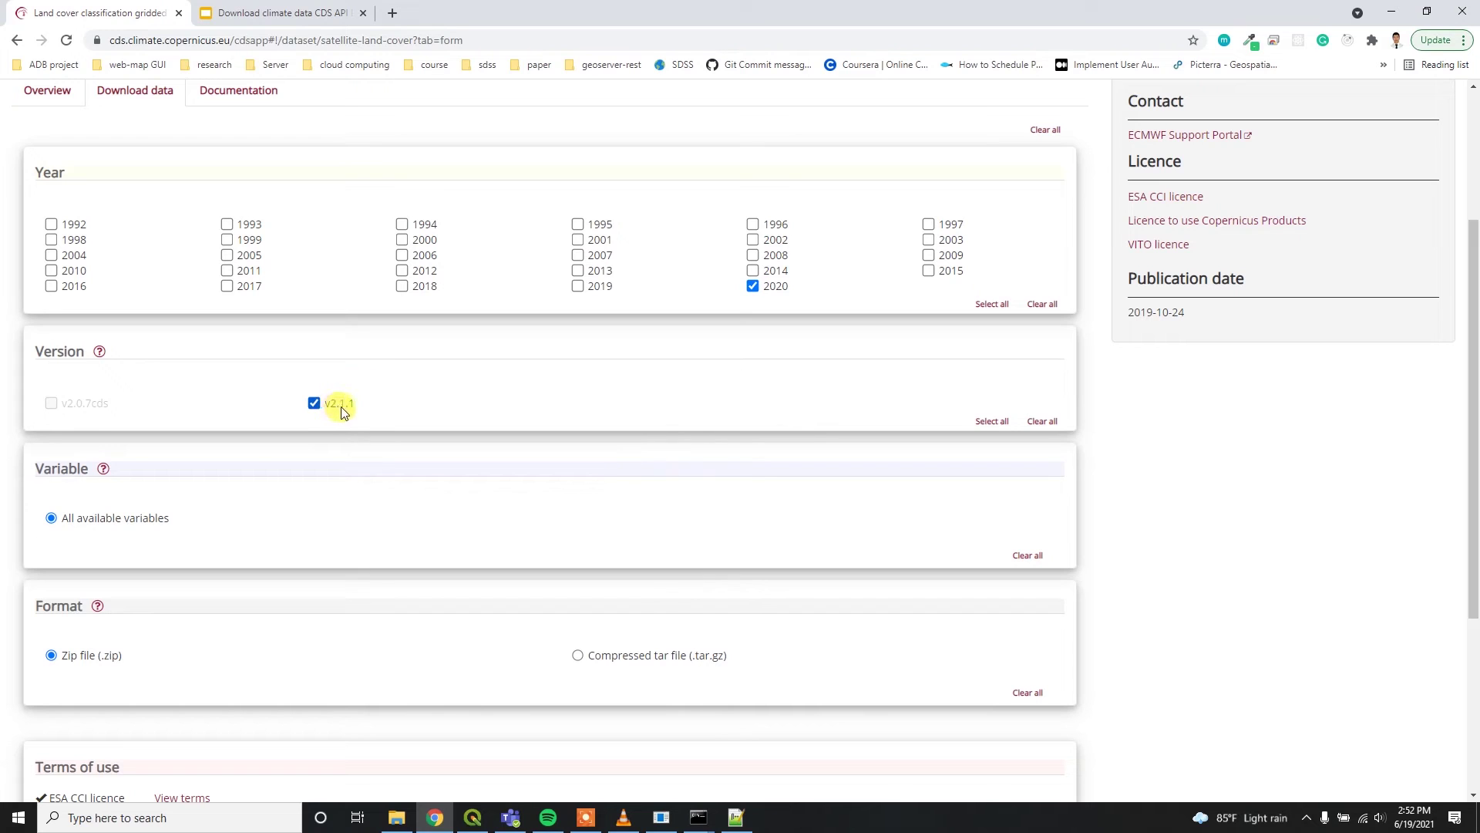
scroll(178, 485, down, 3)
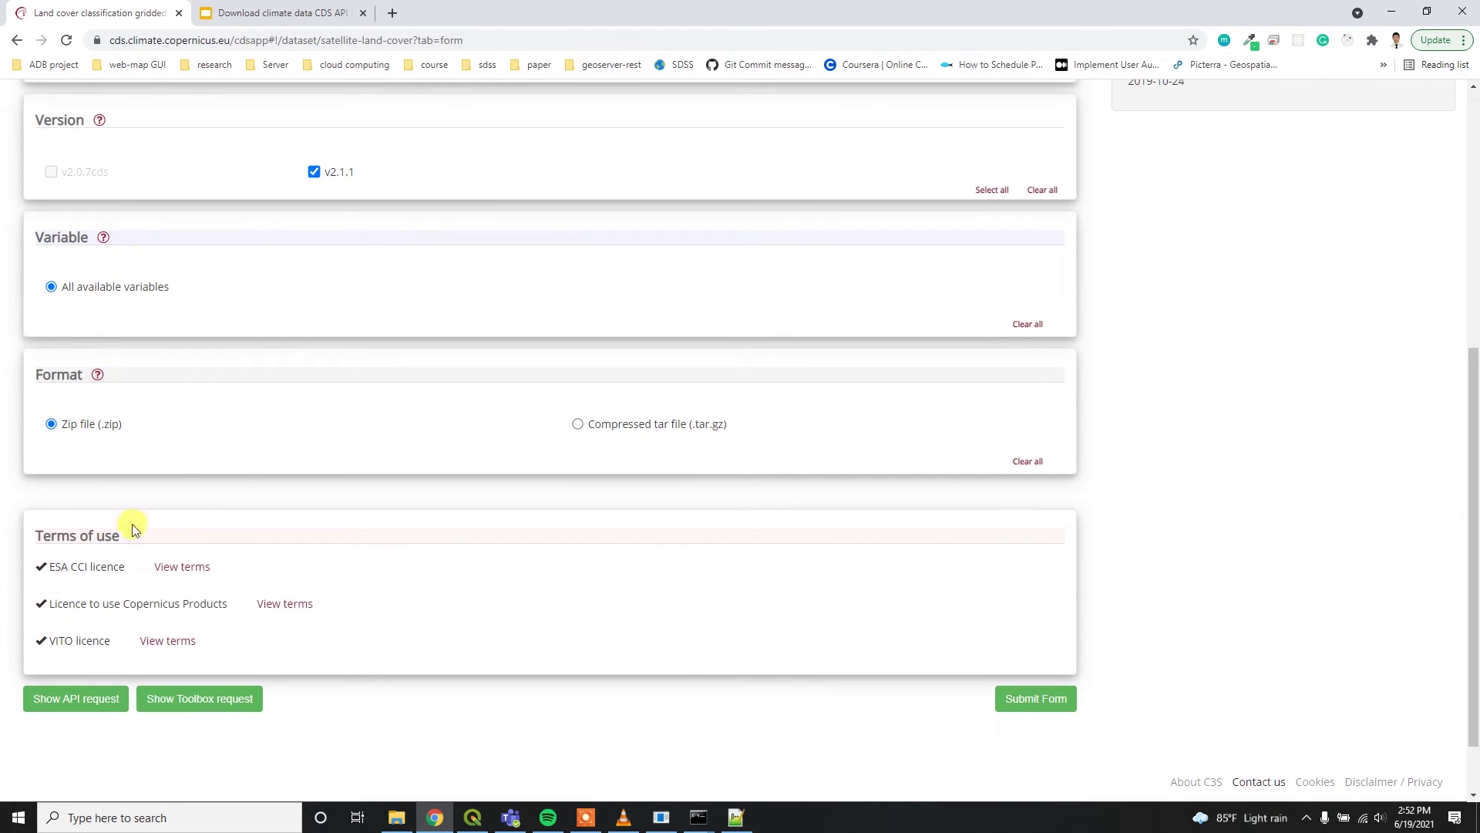
click(95, 706)
scroll(474, 521, down, 4)
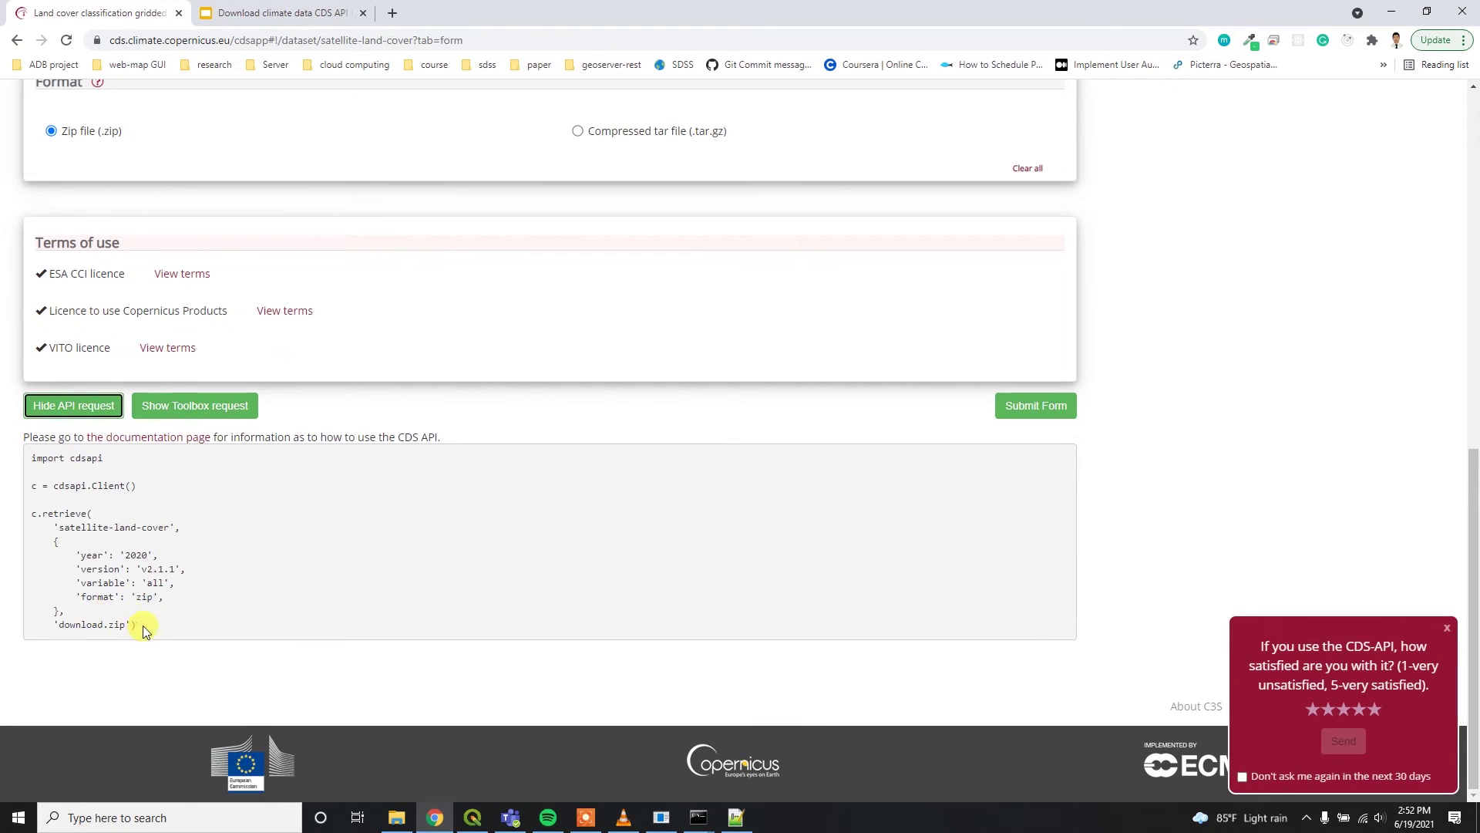
drag(143, 626, 26, 455)
key(ctrl+c)
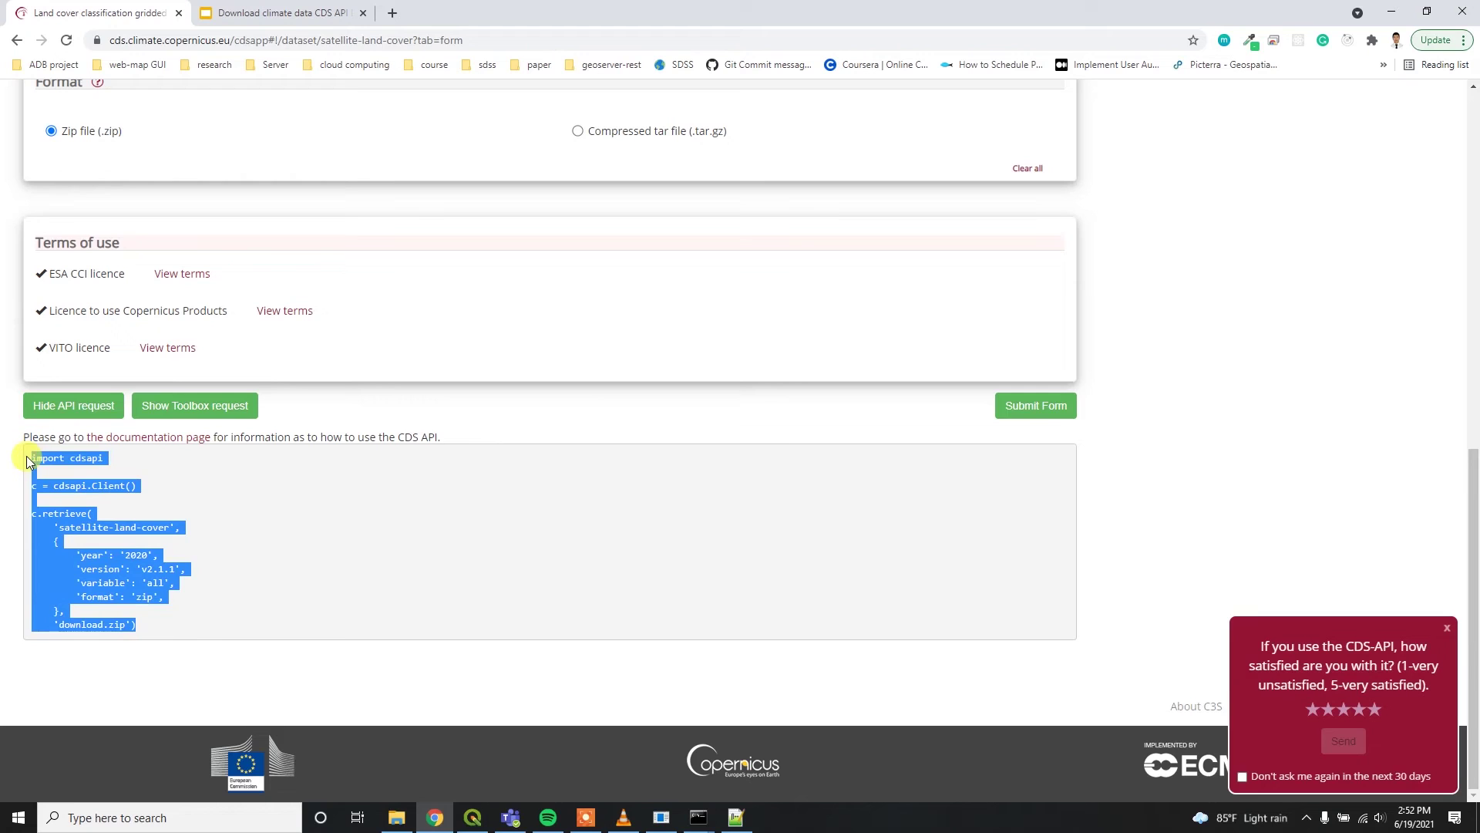
- Paste the API request code into cds.py, close Notepad++, and return to Command Prompt
click(736, 817)
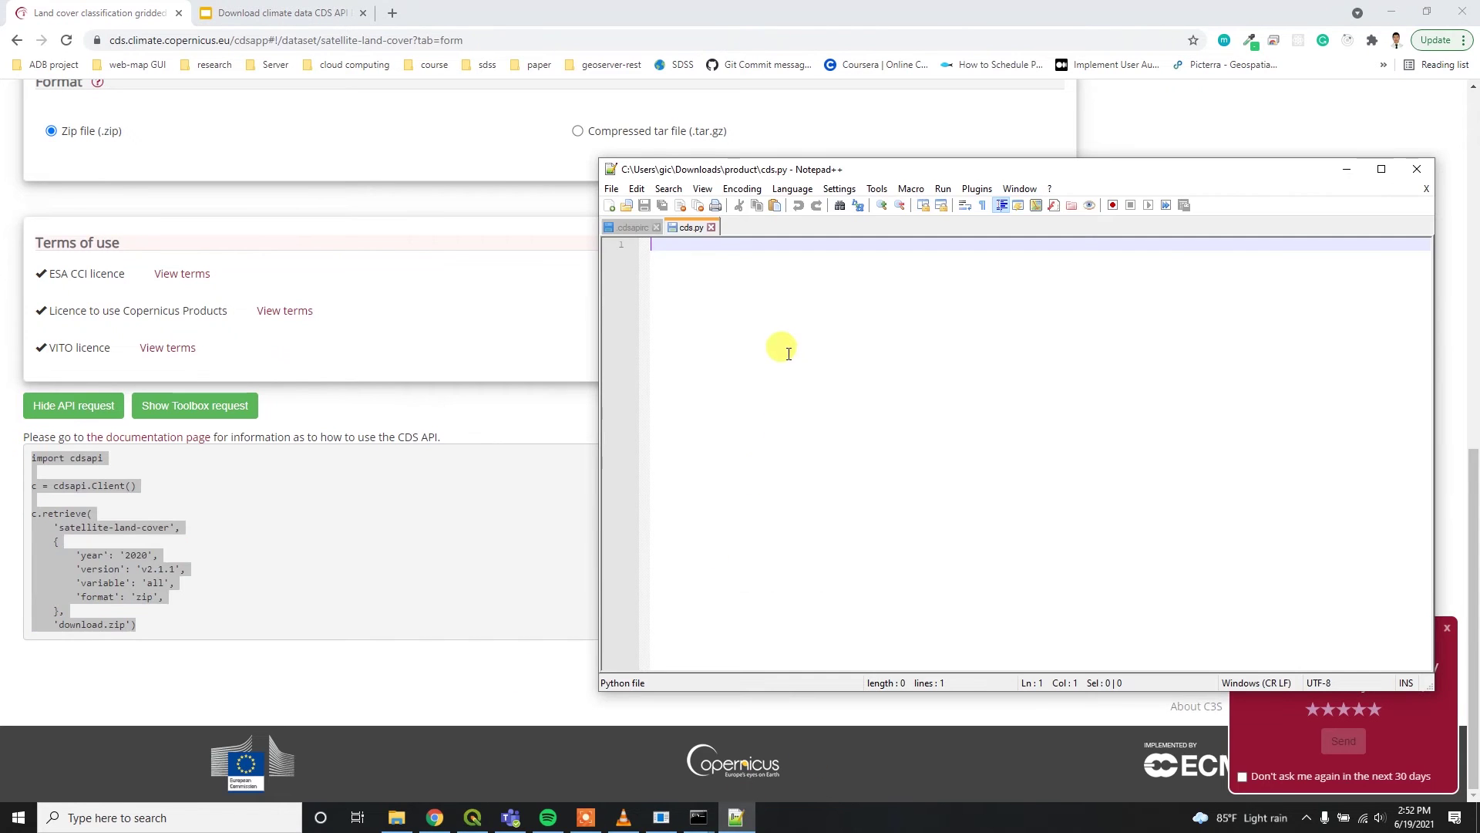
key(ctrl+v)
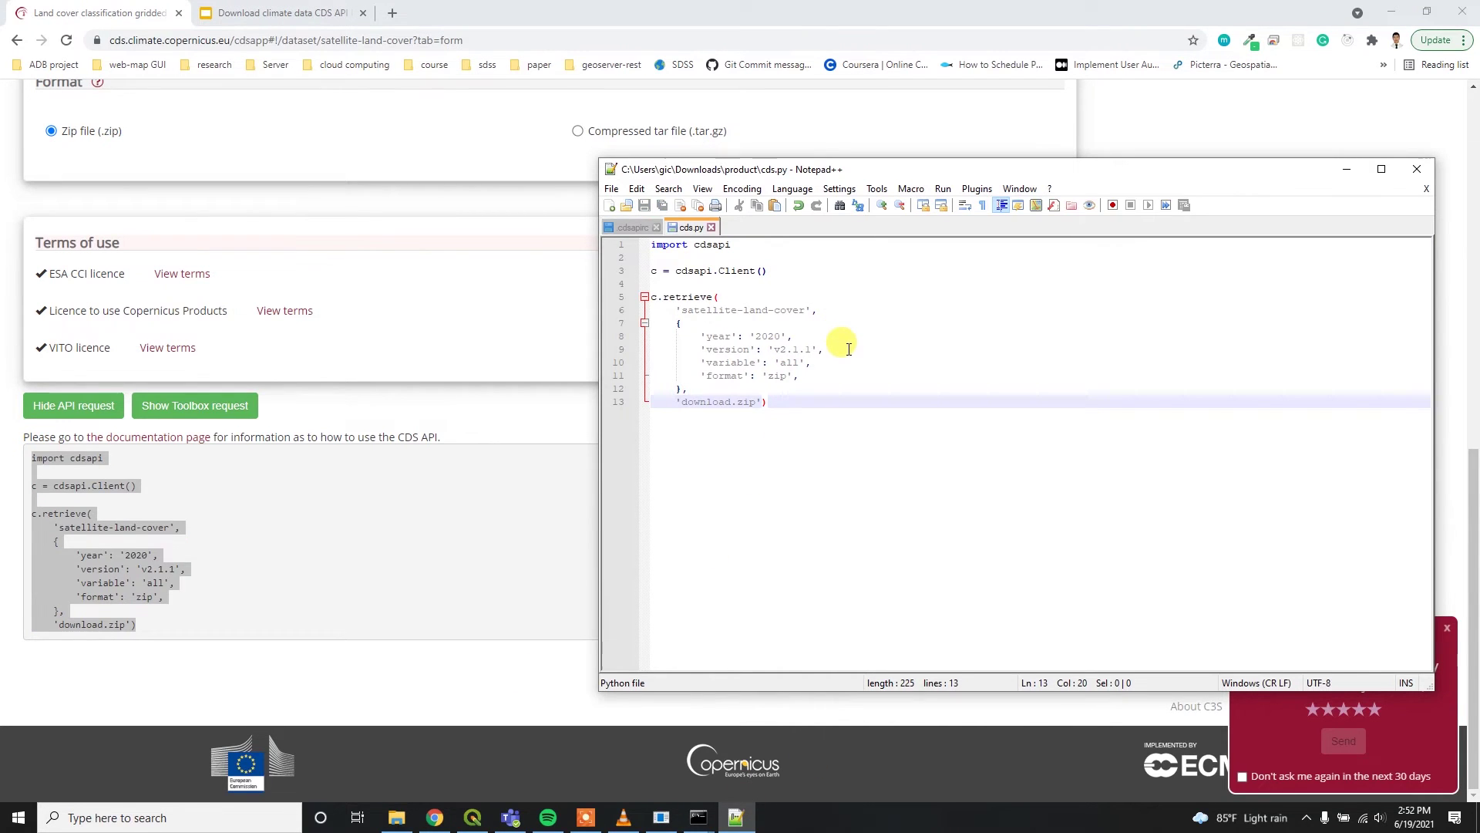
click(1417, 168)
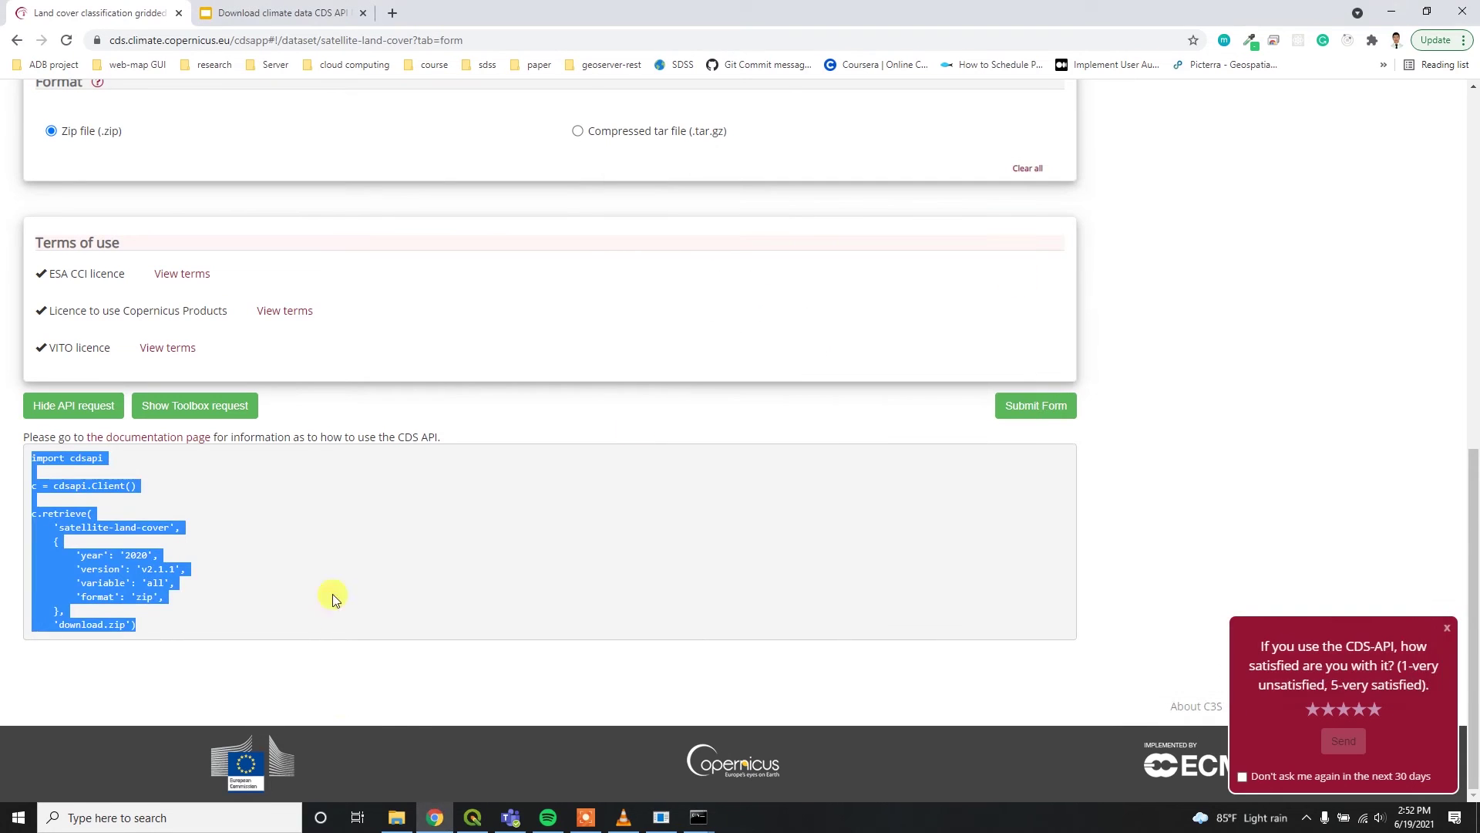
click(699, 816)
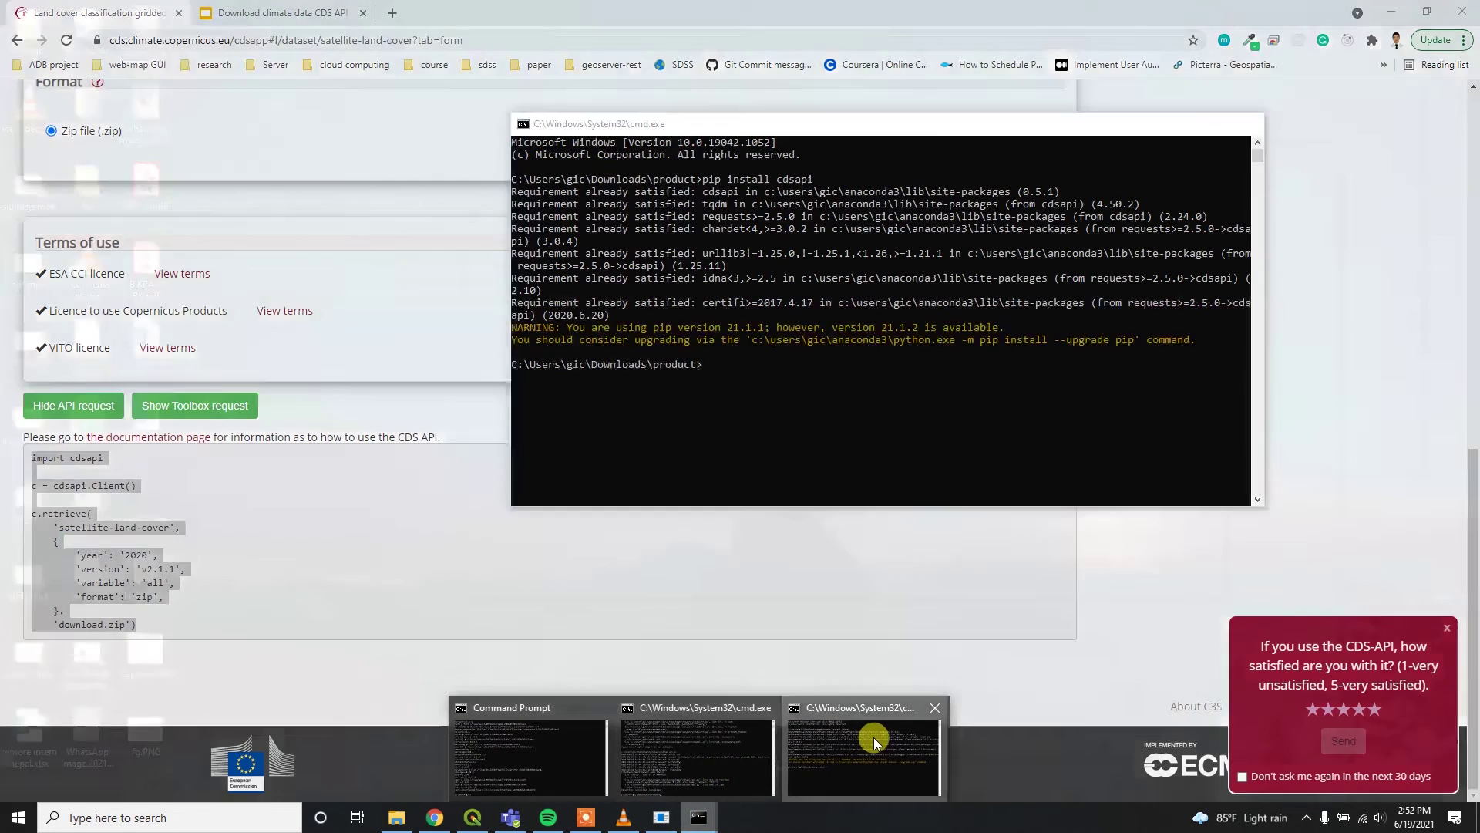
click(872, 737)
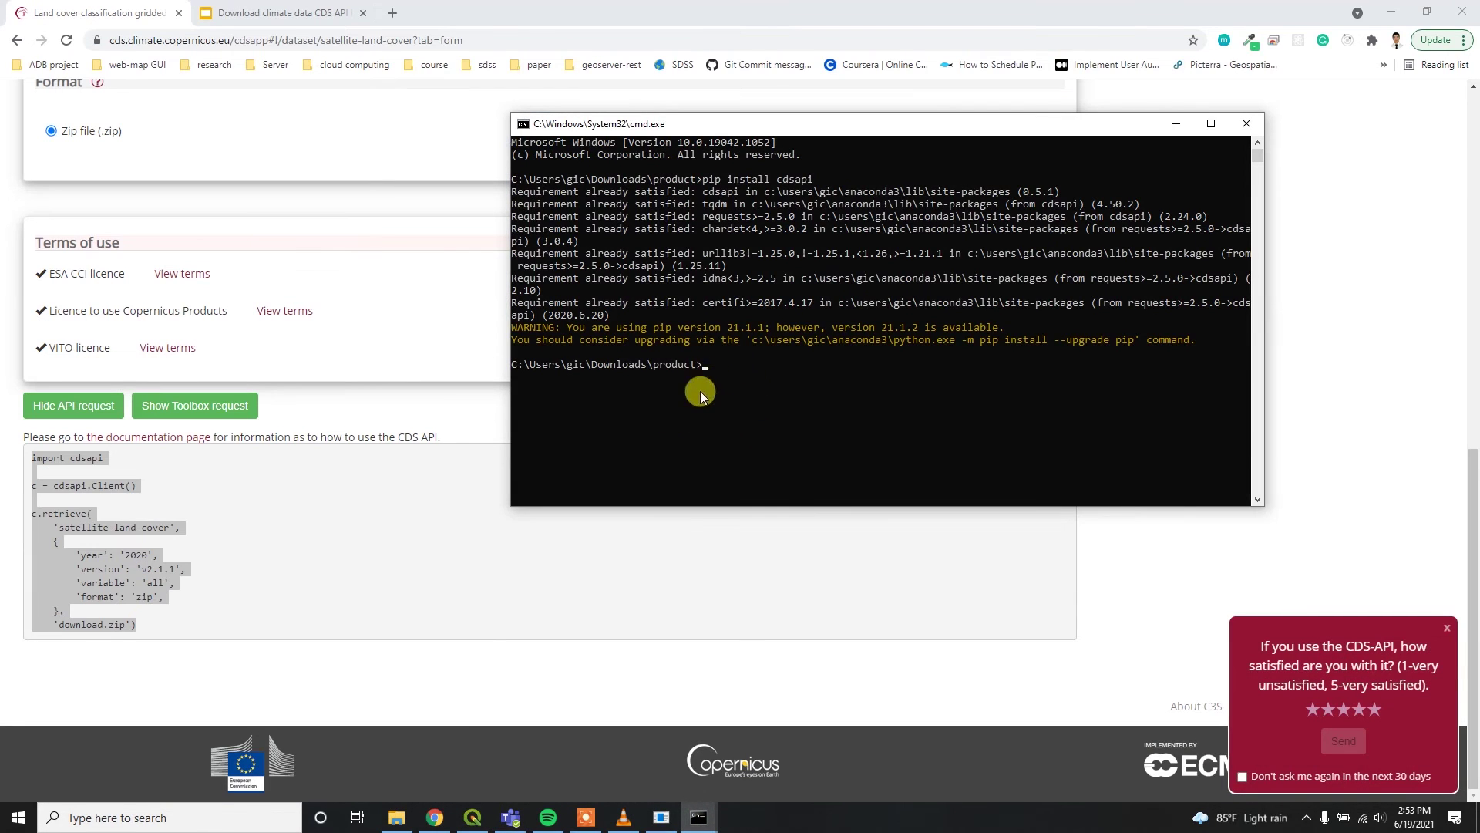
- Confirm cds.py is in the product folder and run python cds.py in Command Prompt
click(396, 817)
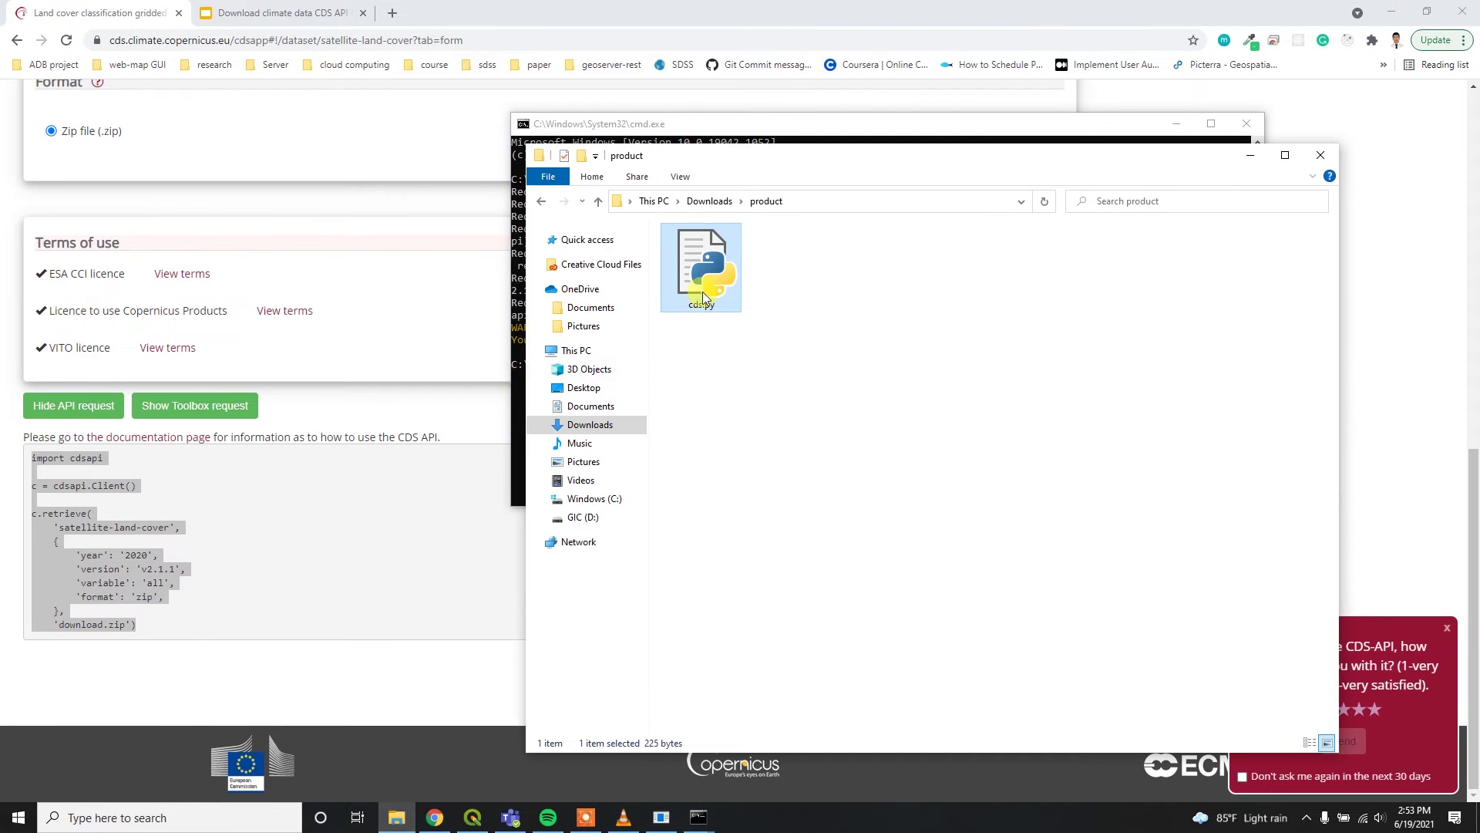
click(738, 127)
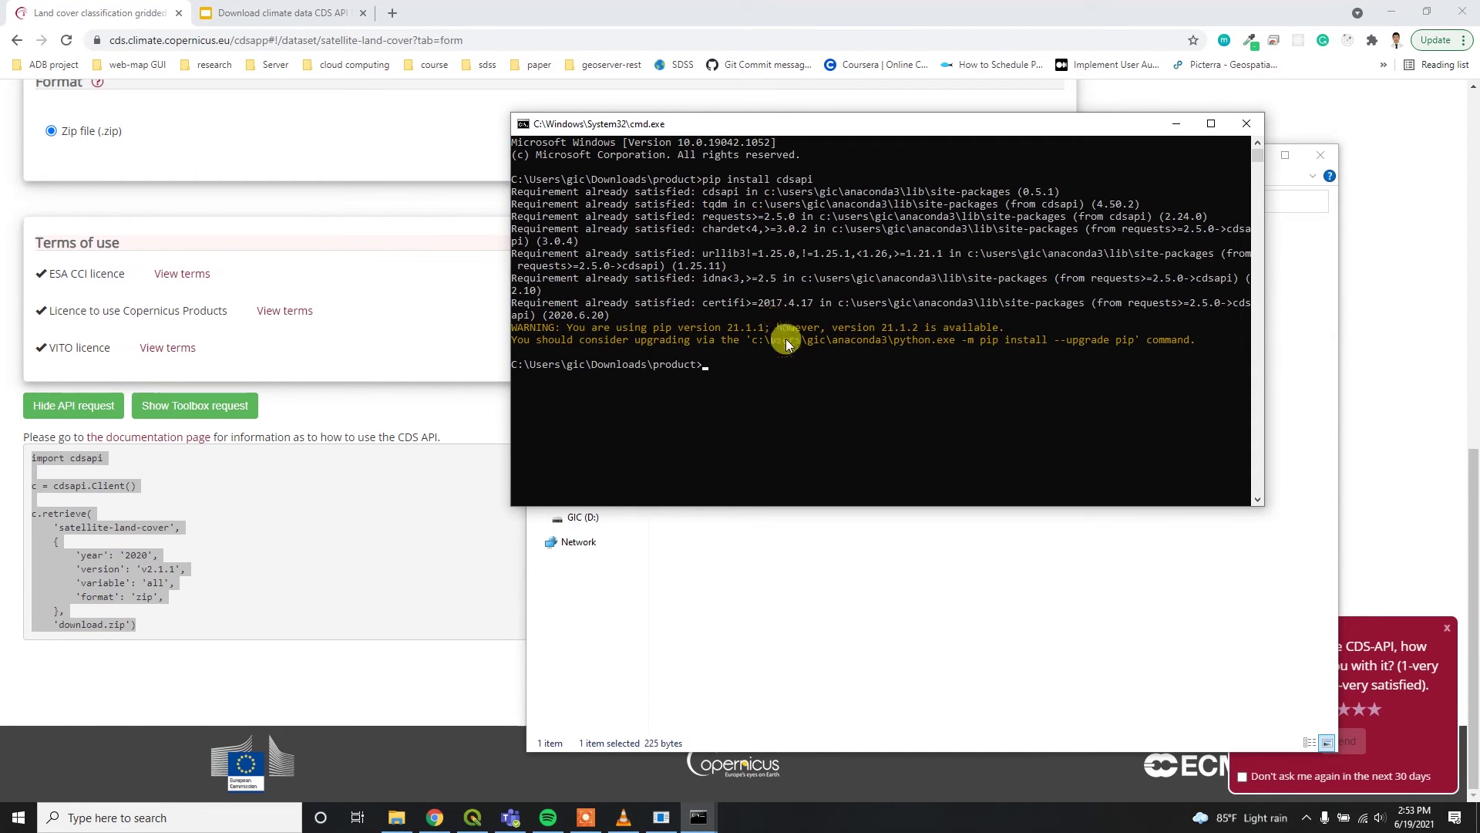
text(python cds.py)
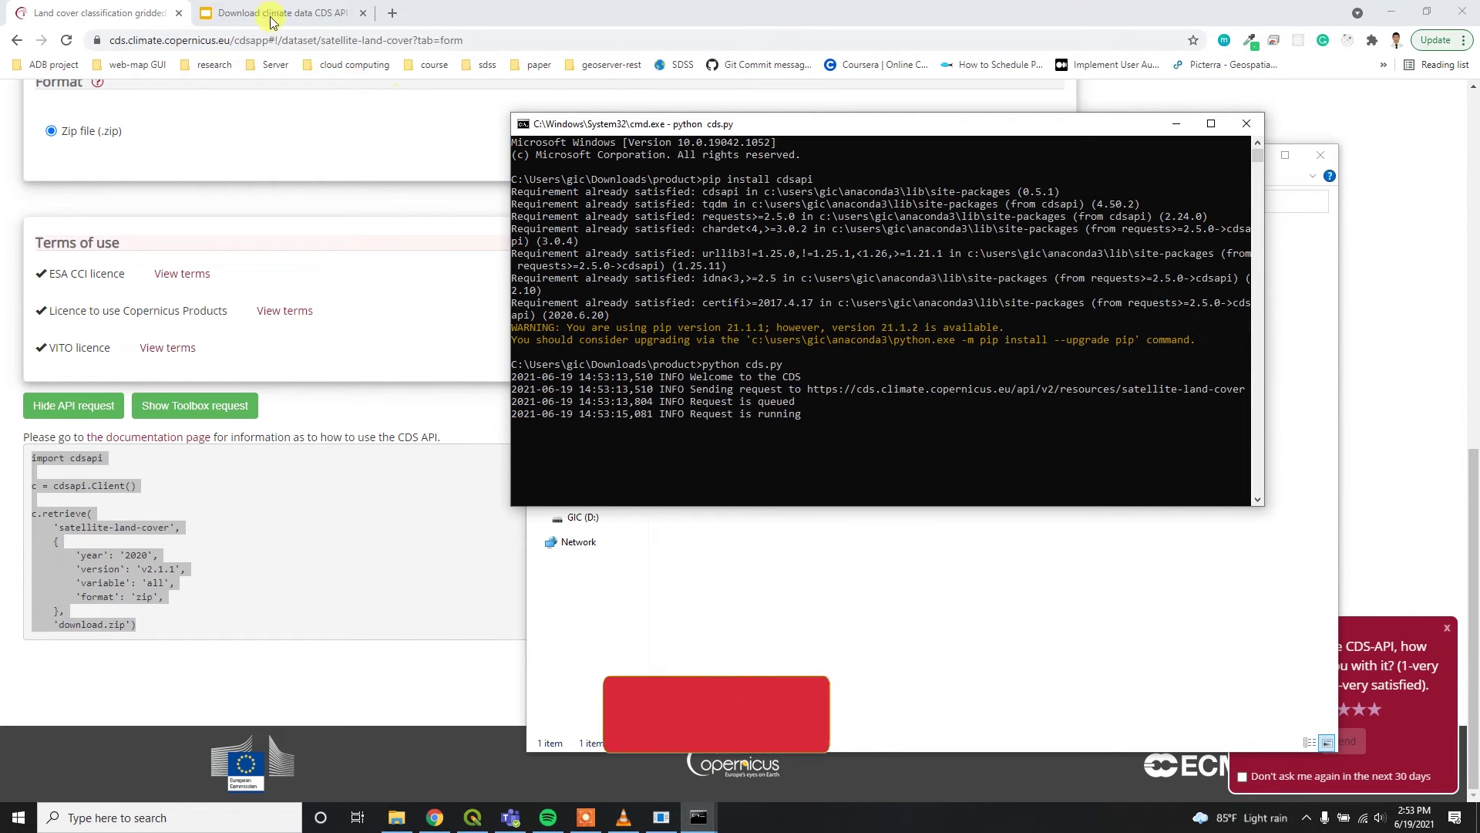
scroll(228, 316, up, 8)
- Watch the satellite-land-cover request in Your requests until it completes in 0:00:33 at 2.3 GB
scroll(228, 312, up, 2)
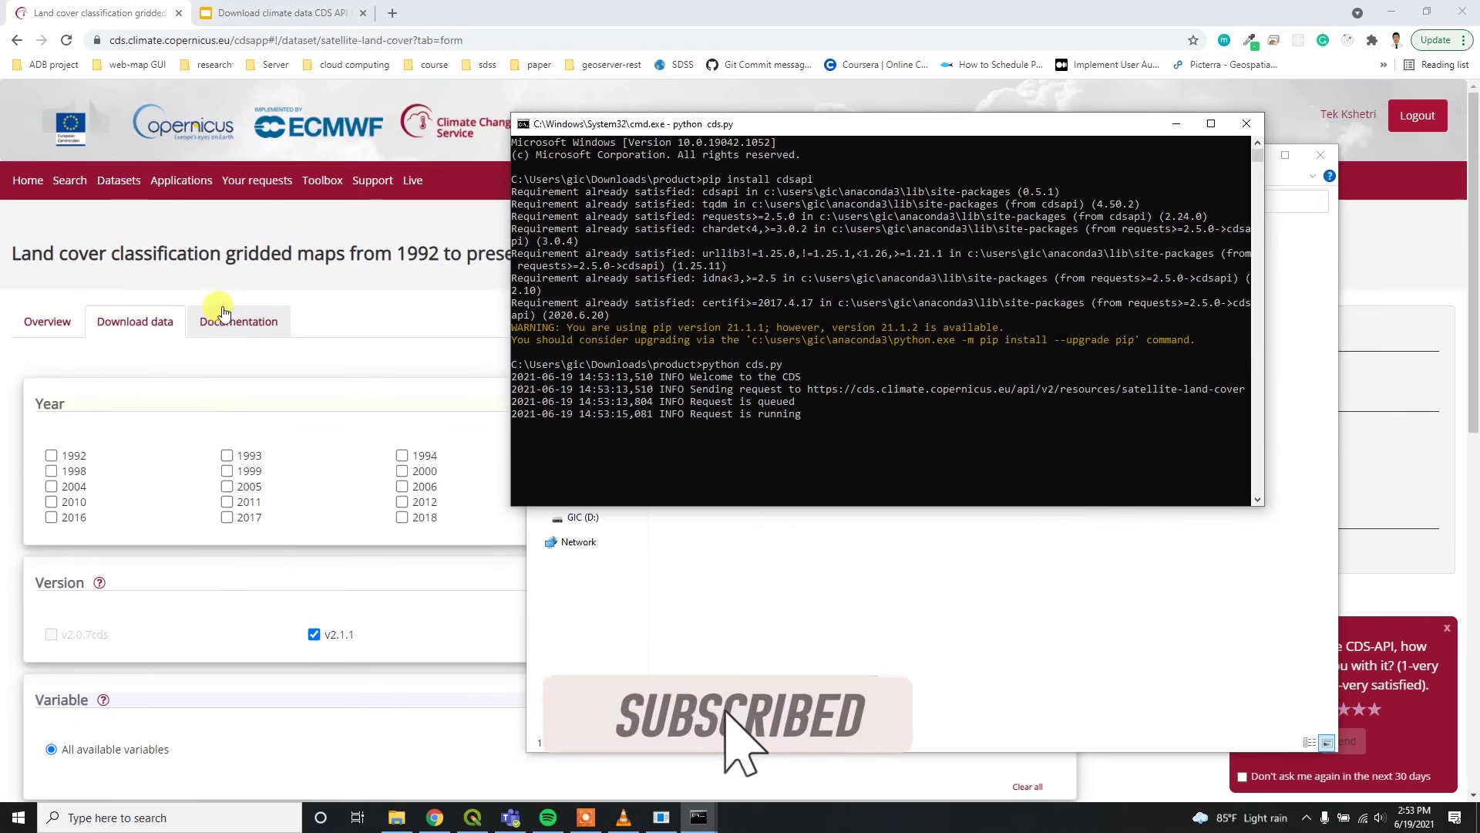
click(257, 187)
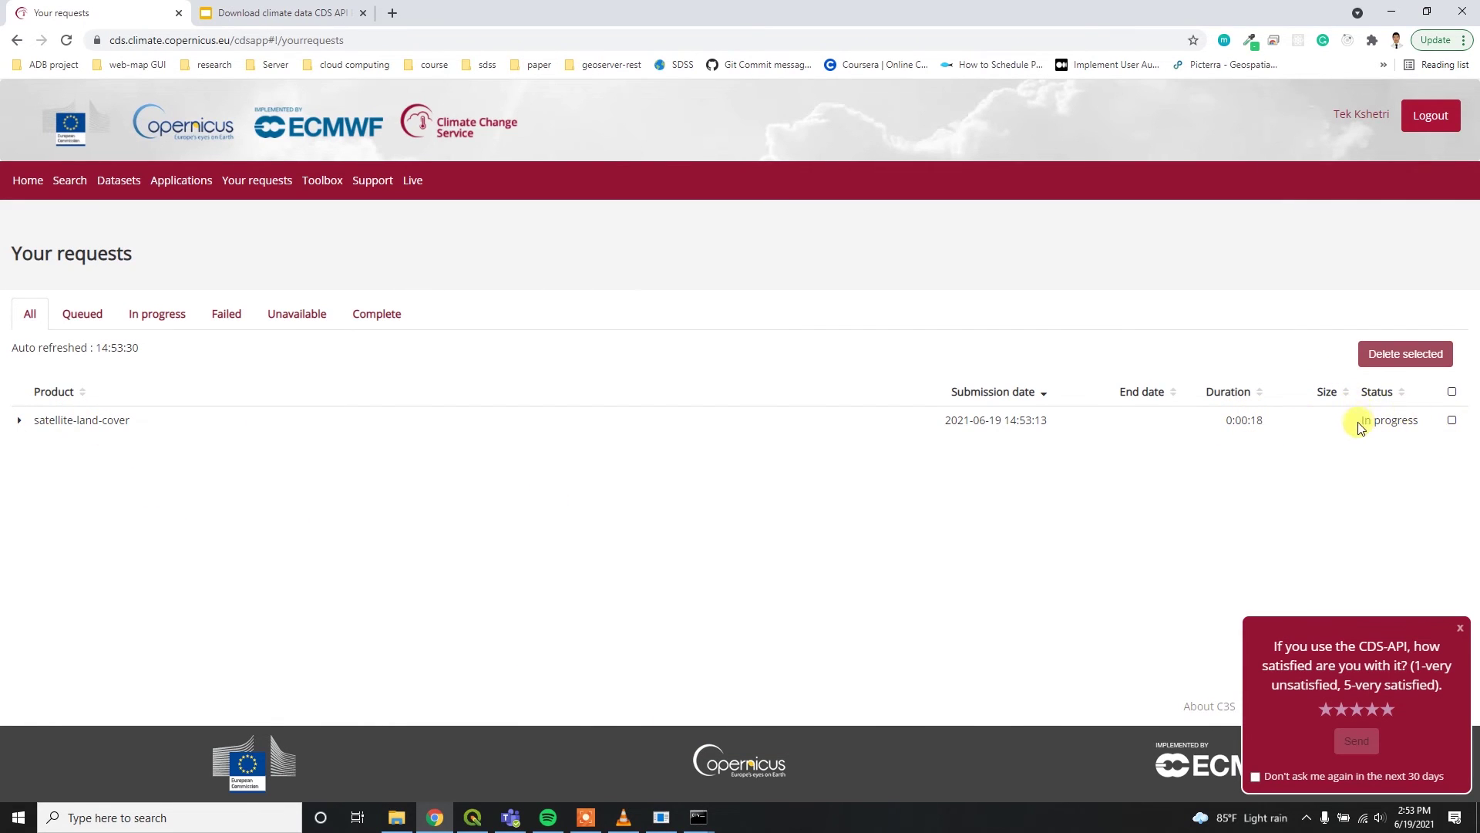
drag(1362, 423, 1425, 421)
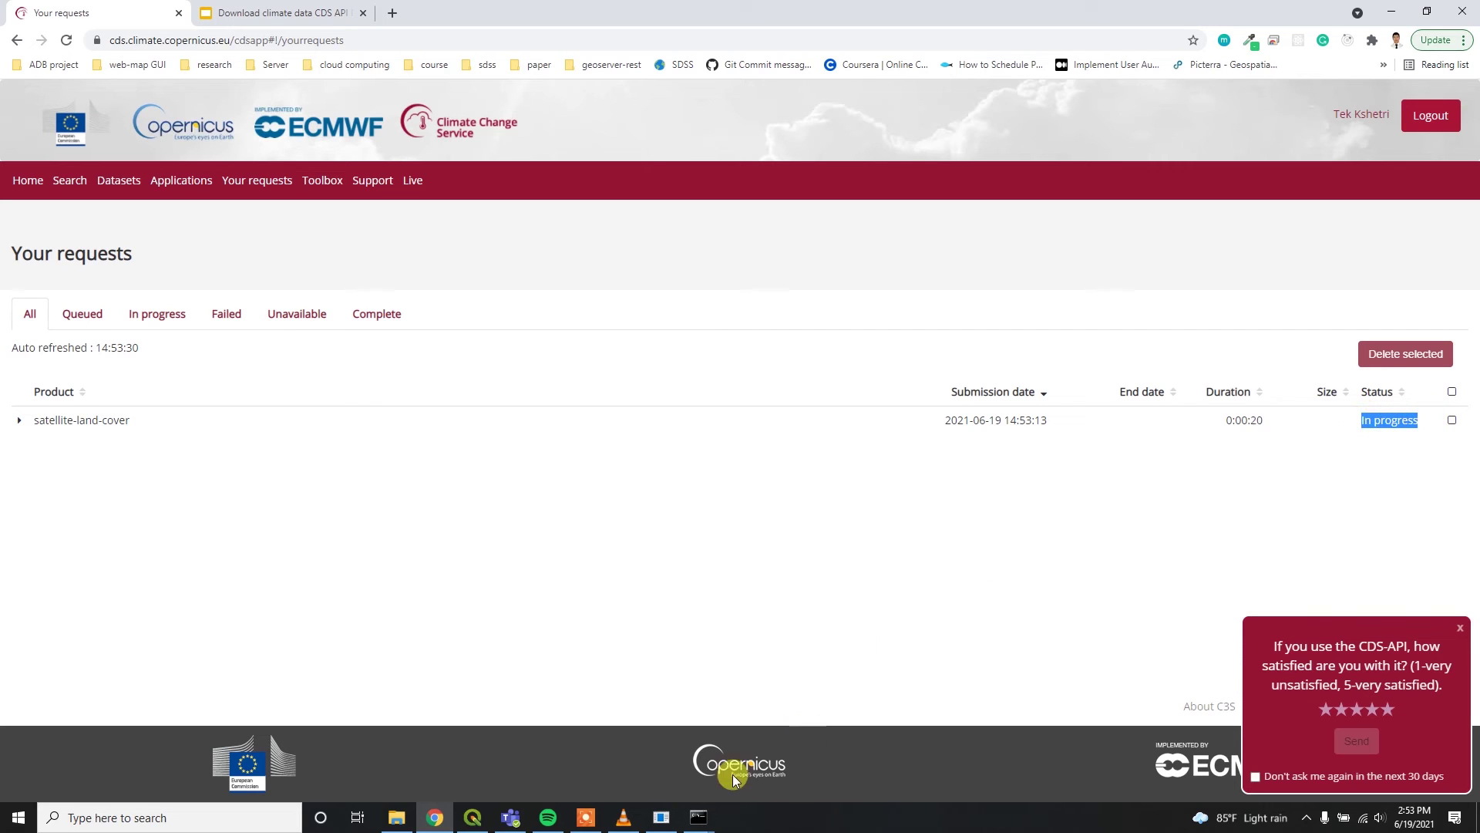
mouse_move(714, 823)
click(867, 755)
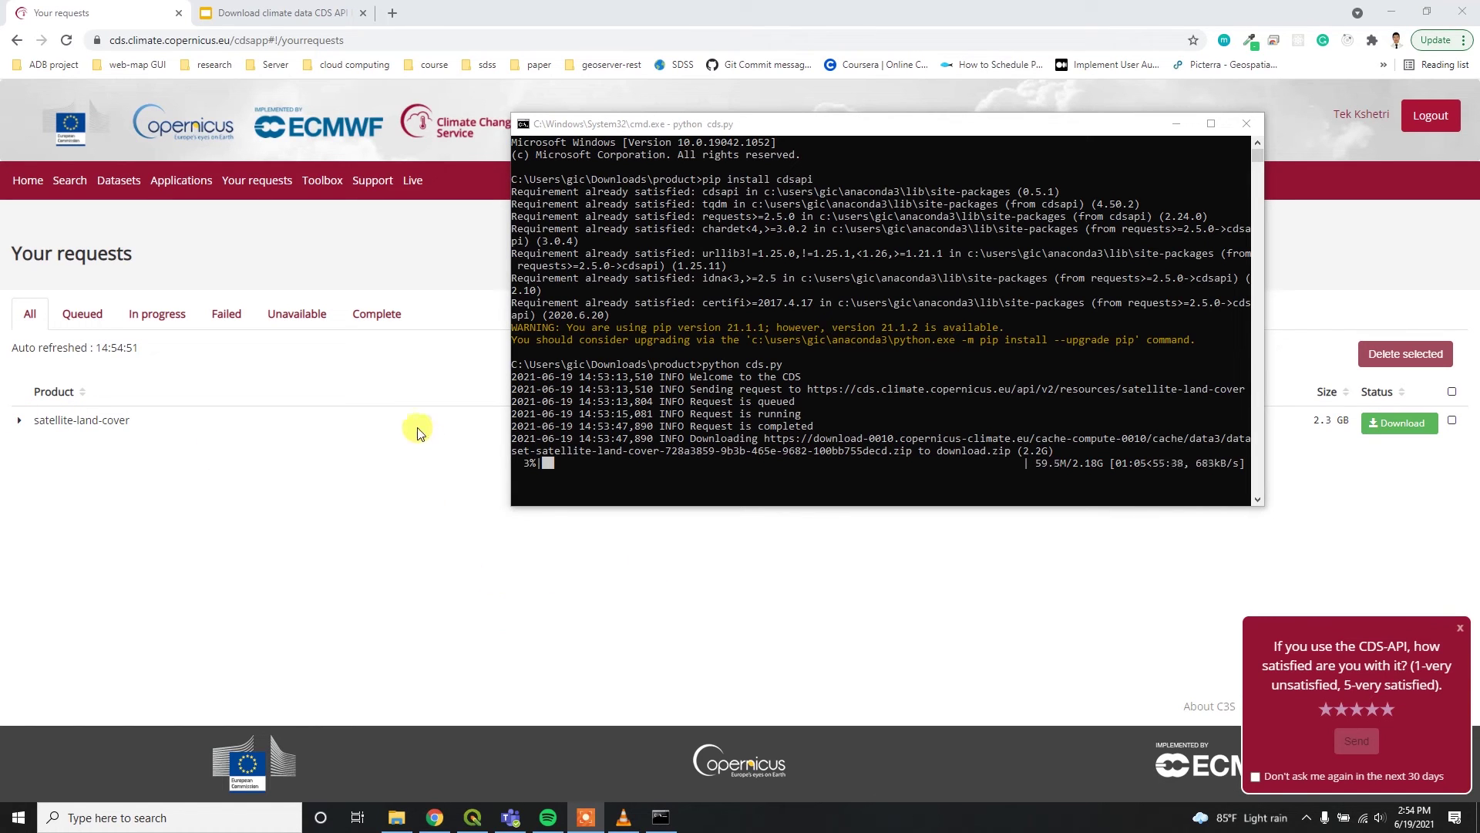
click(337, 505)
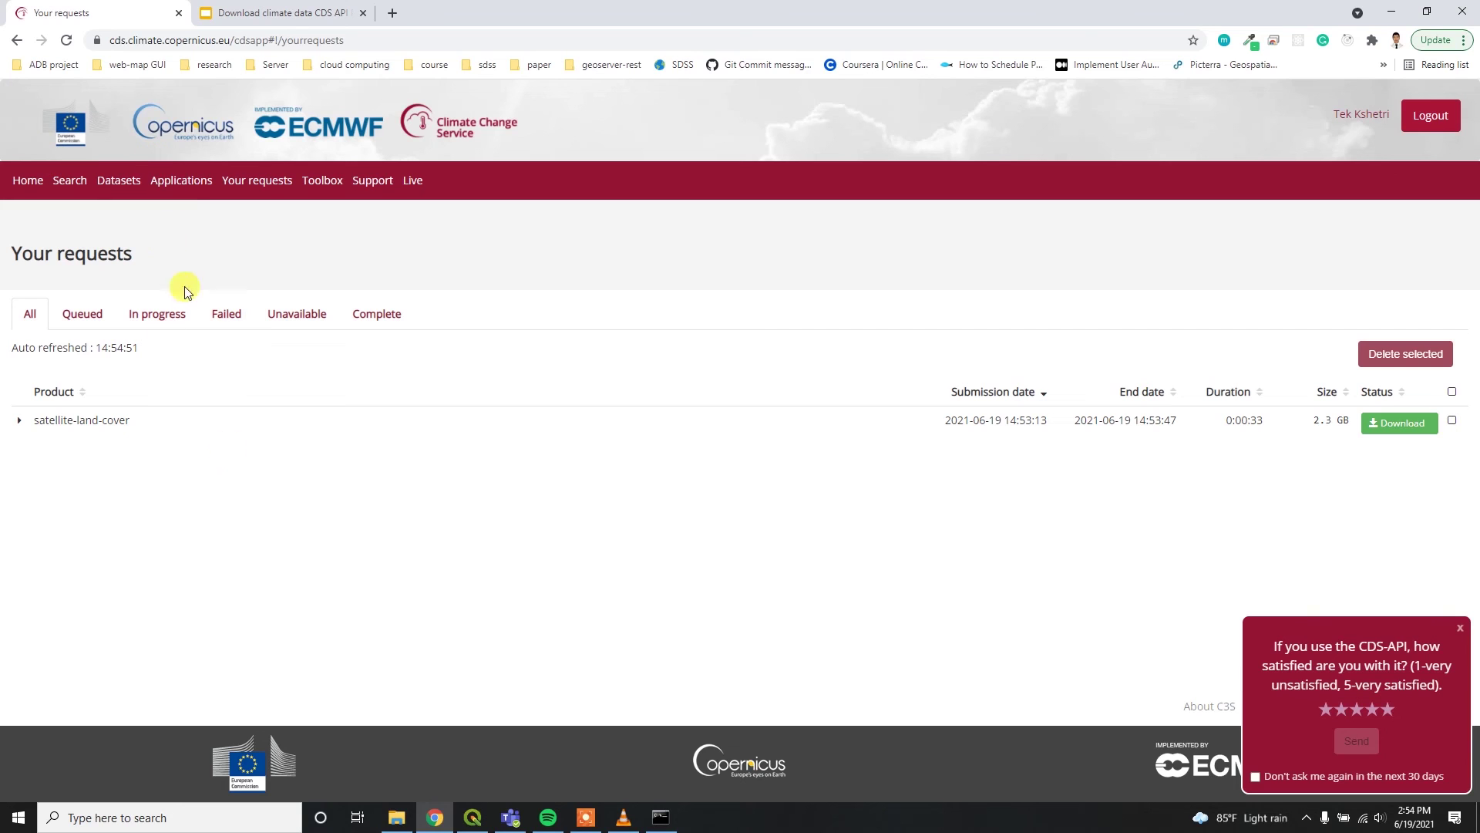
- Search the datasets for 'land cover' and open the Land cover classification dataset
click(128, 188)
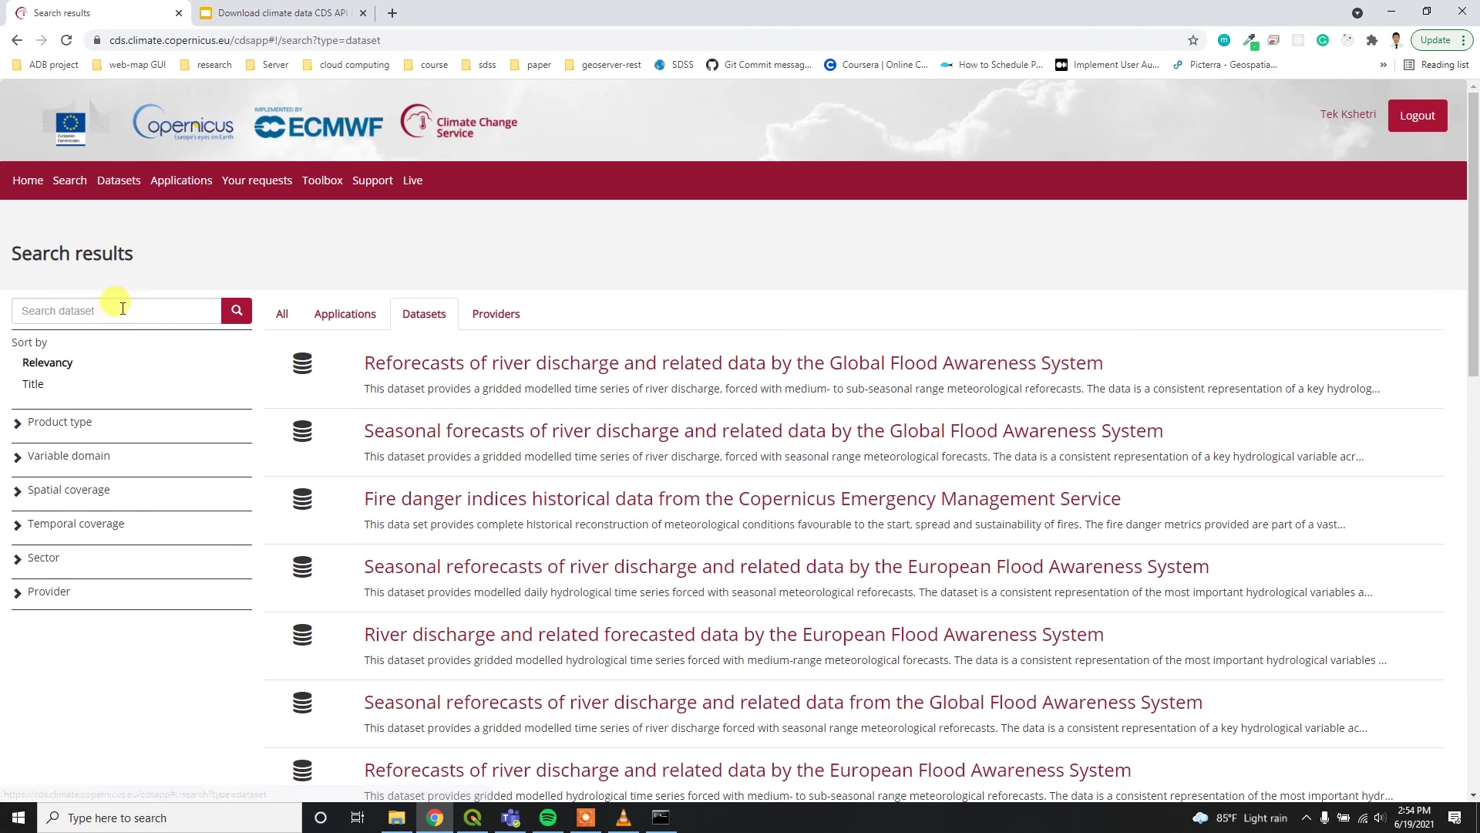
click(142, 312)
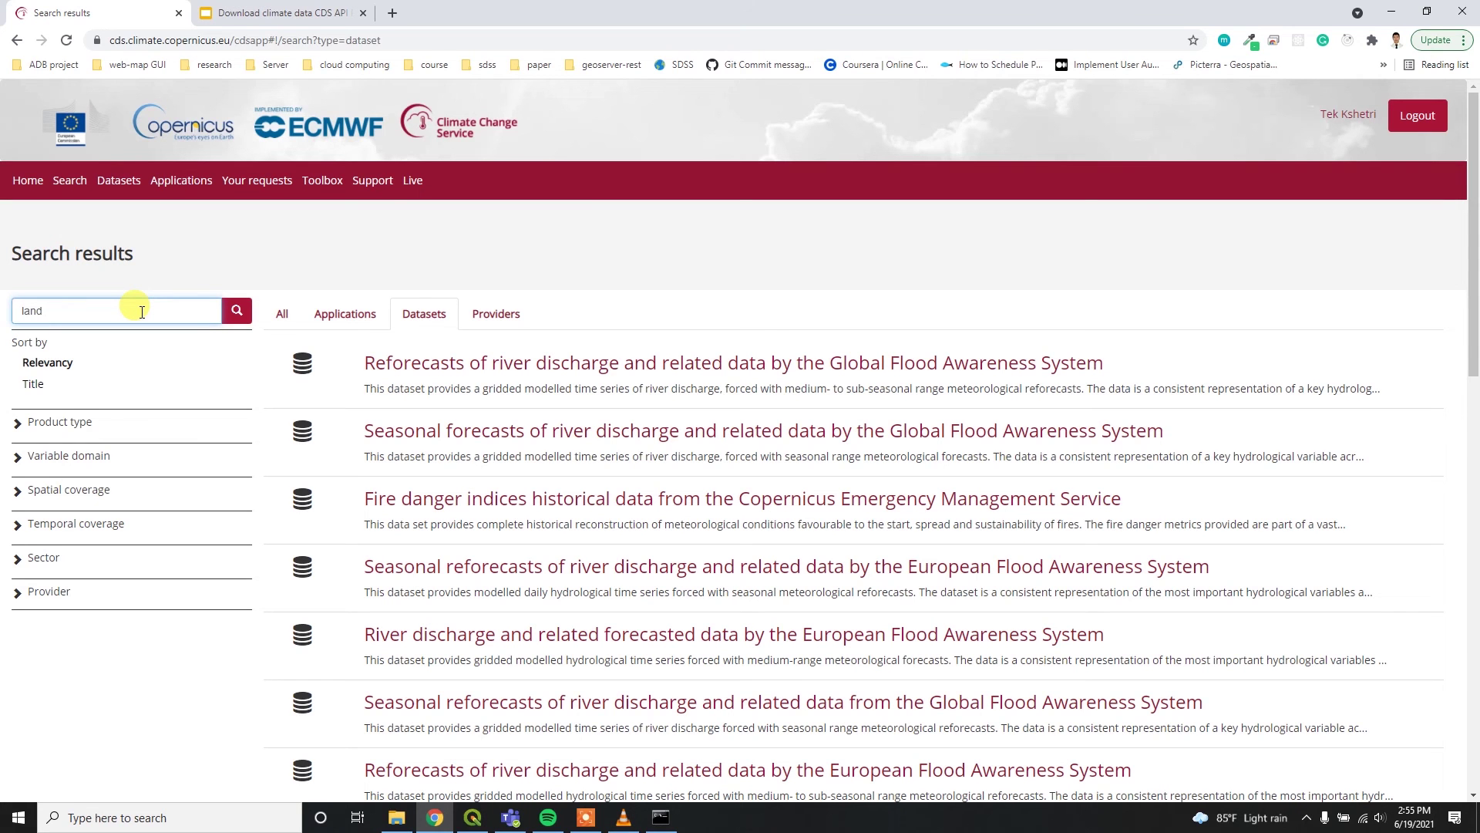
text(land cover)
key(Return)
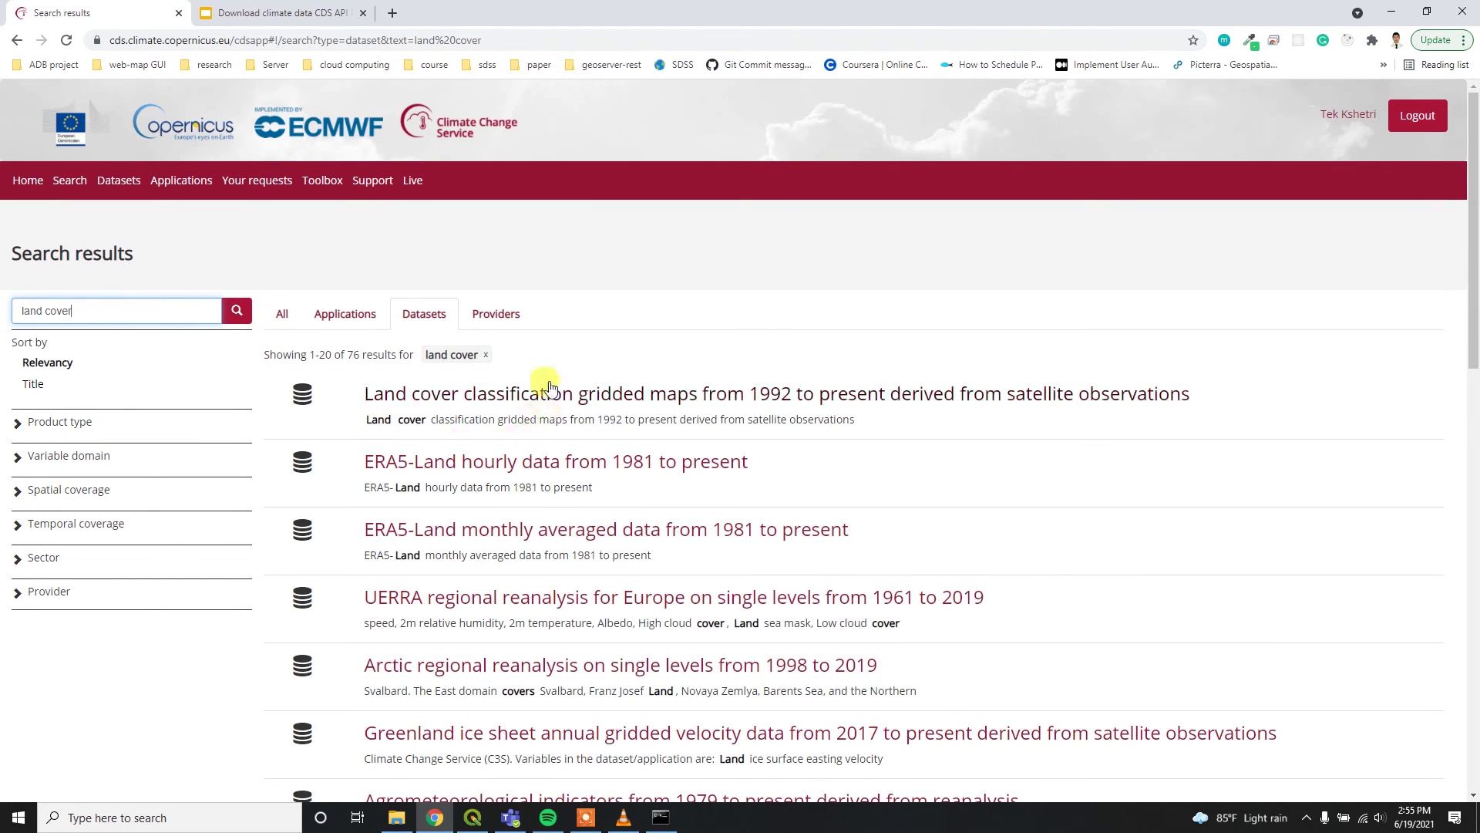
click(552, 401)
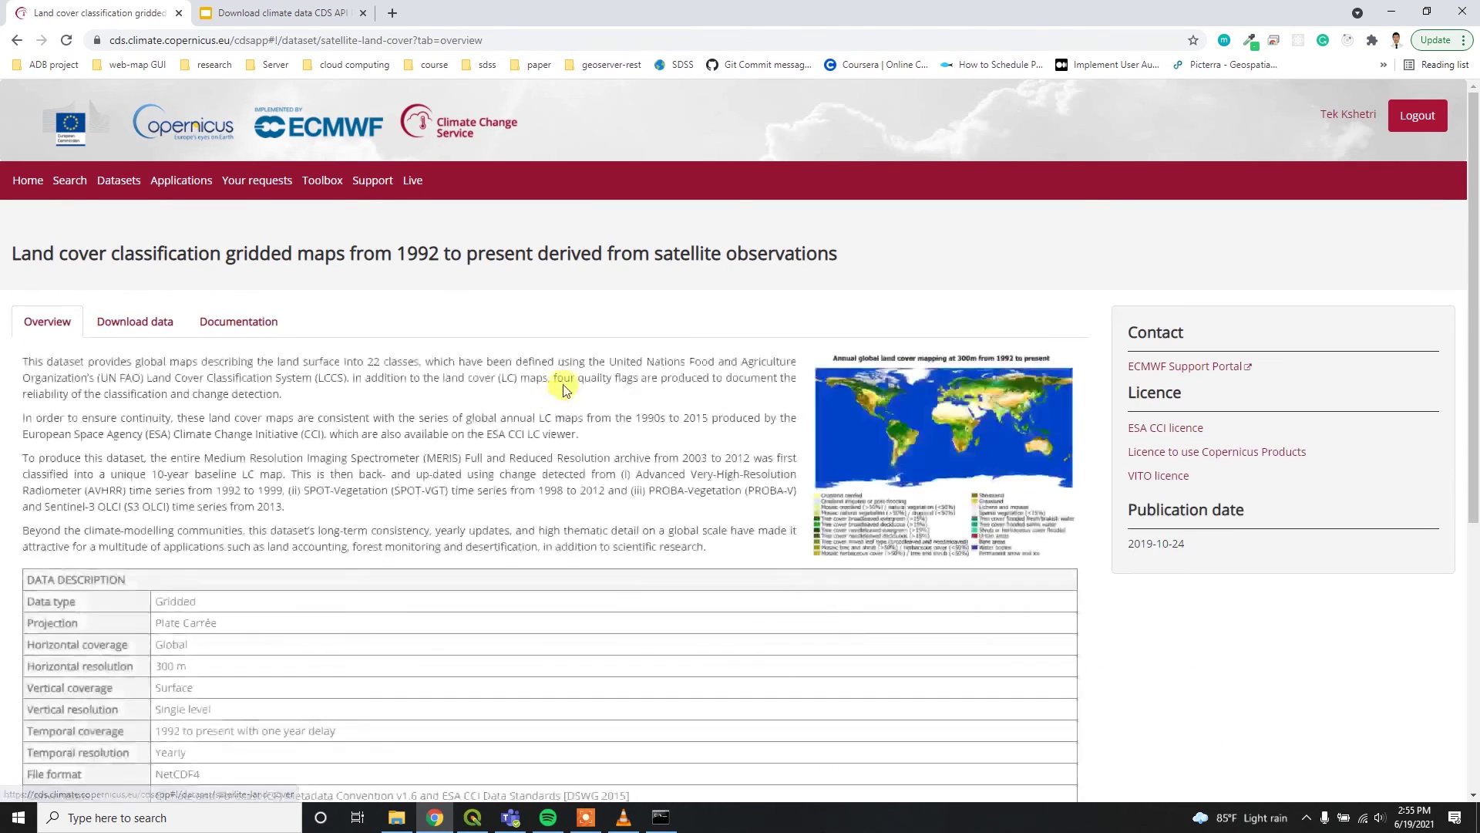
- Show the download form's API request code and submit the land cover download request
click(158, 322)
scroll(312, 444, down, 7)
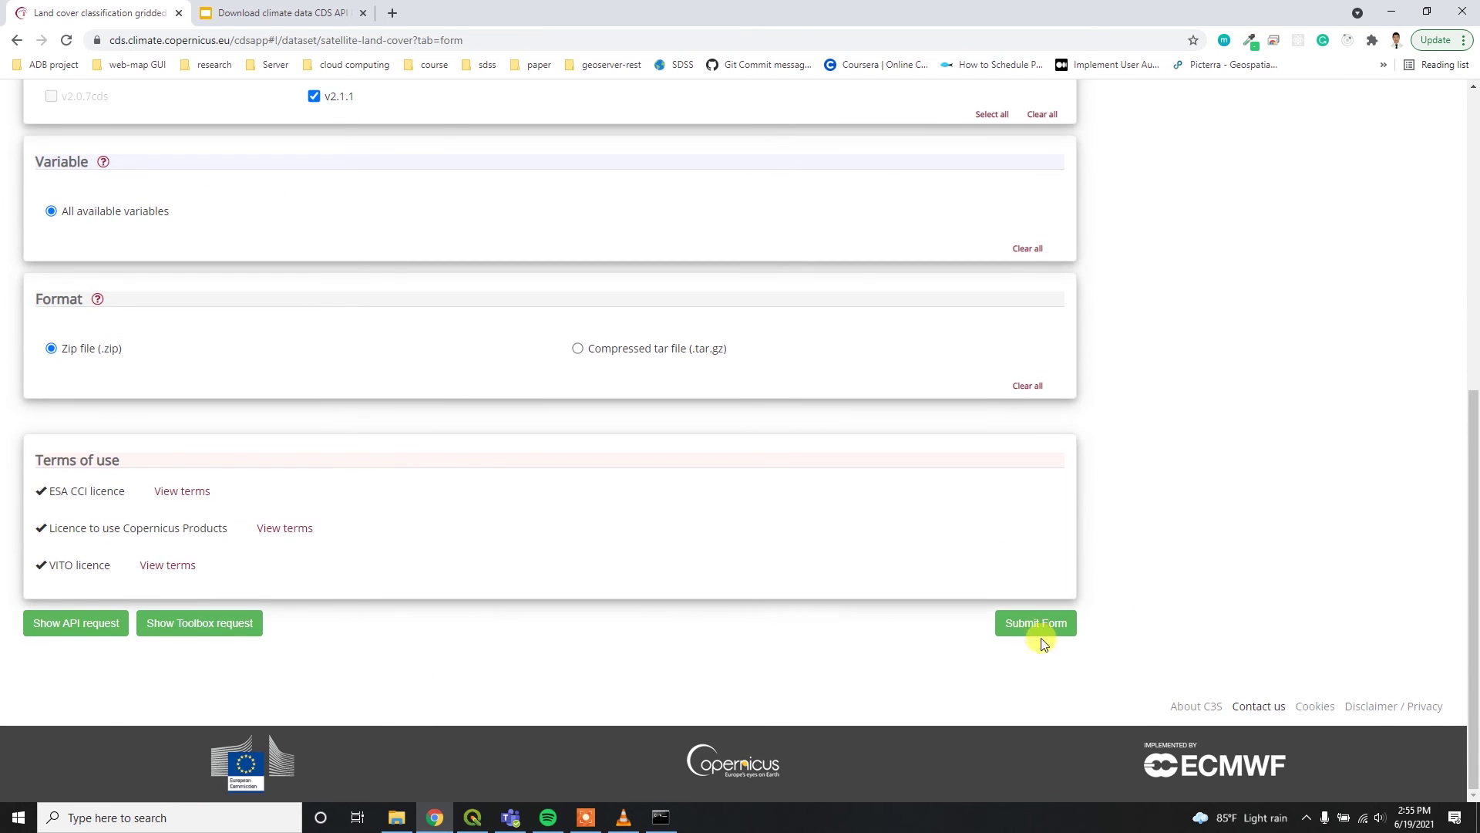
click(73, 622)
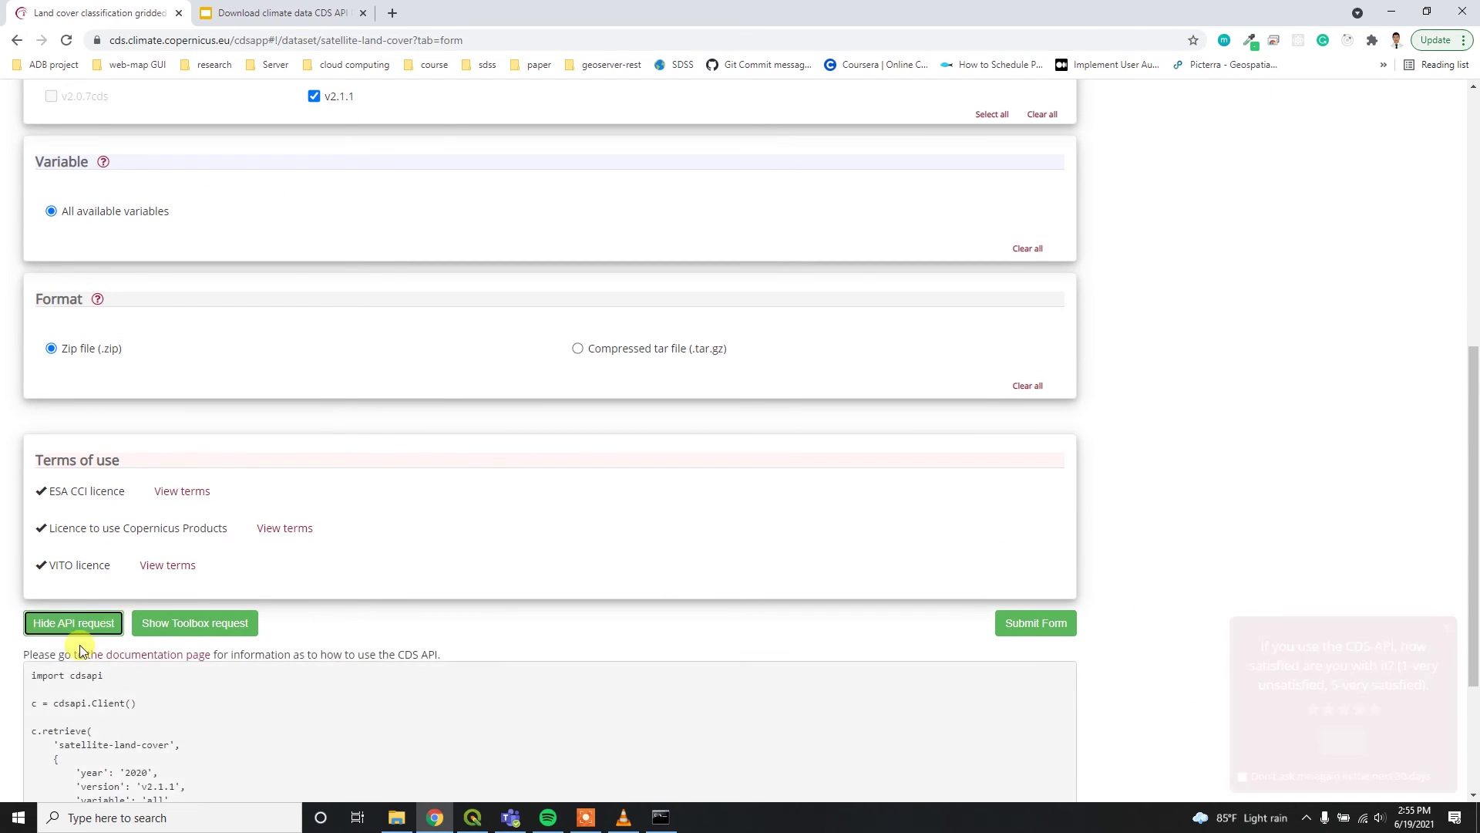
scroll(540, 614, down, 3)
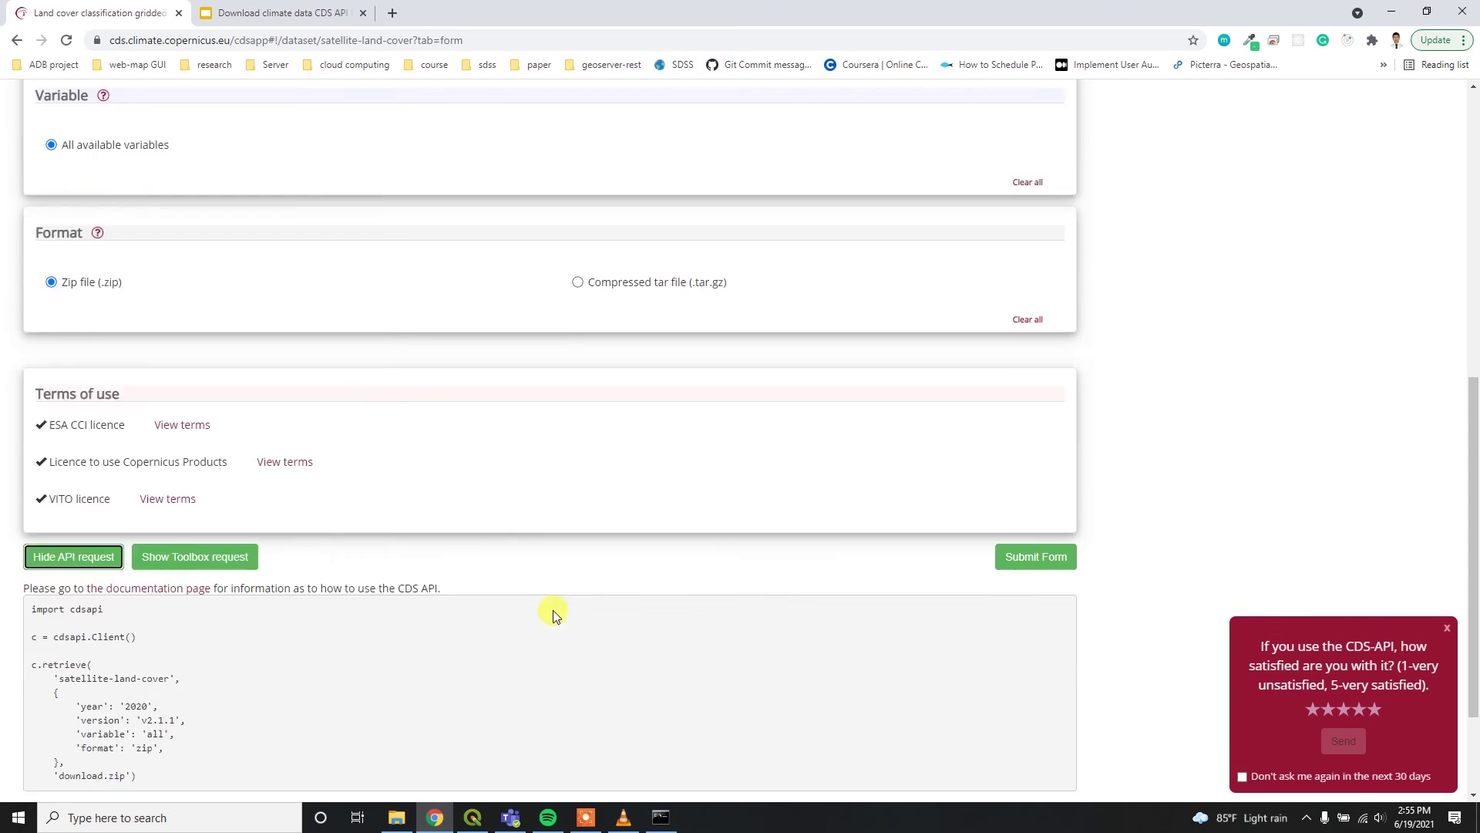
click(1025, 412)
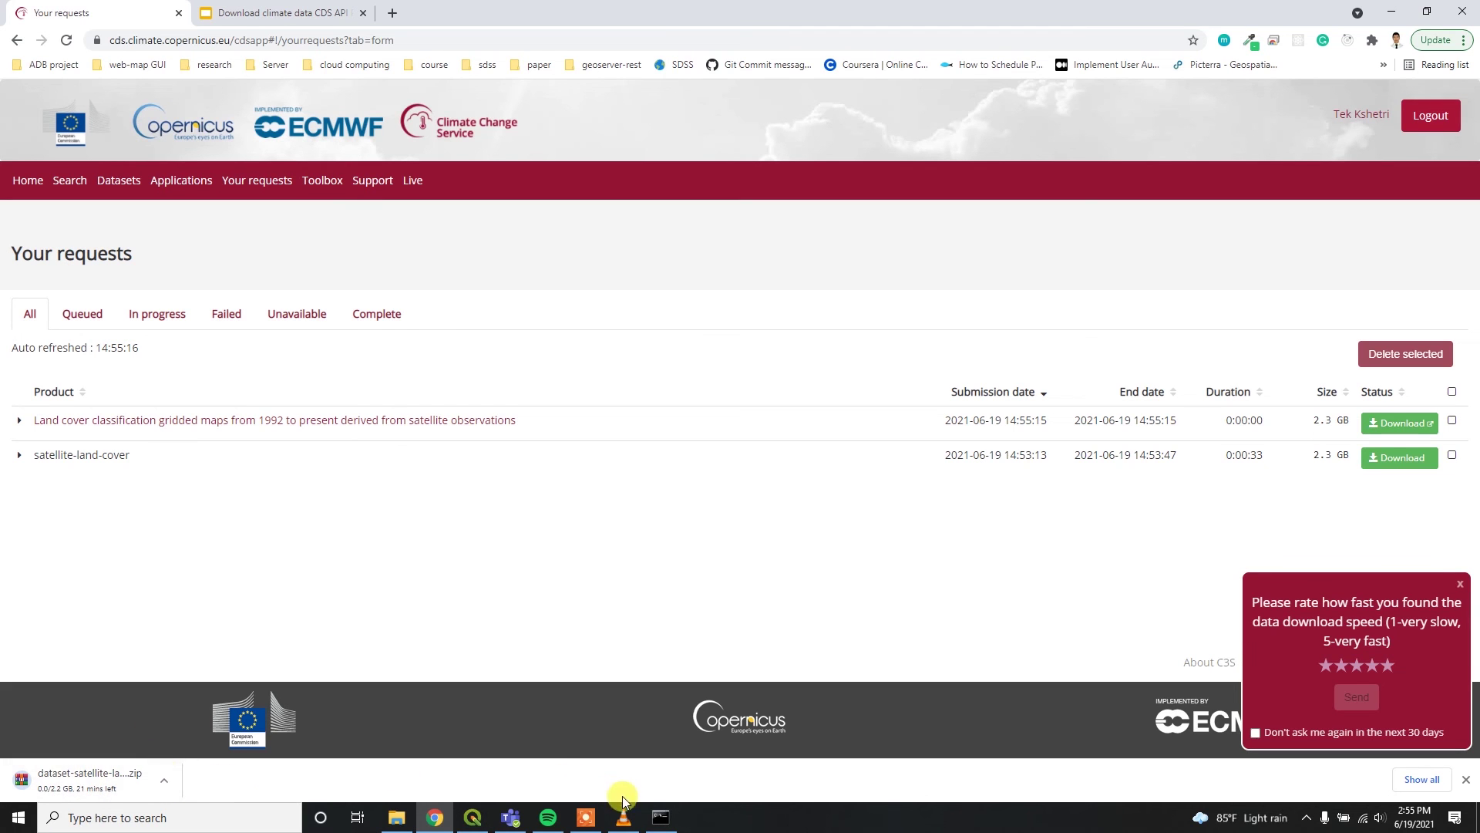
- Switch to the command window where cds.py is downloading the land cover zip
click(660, 817)
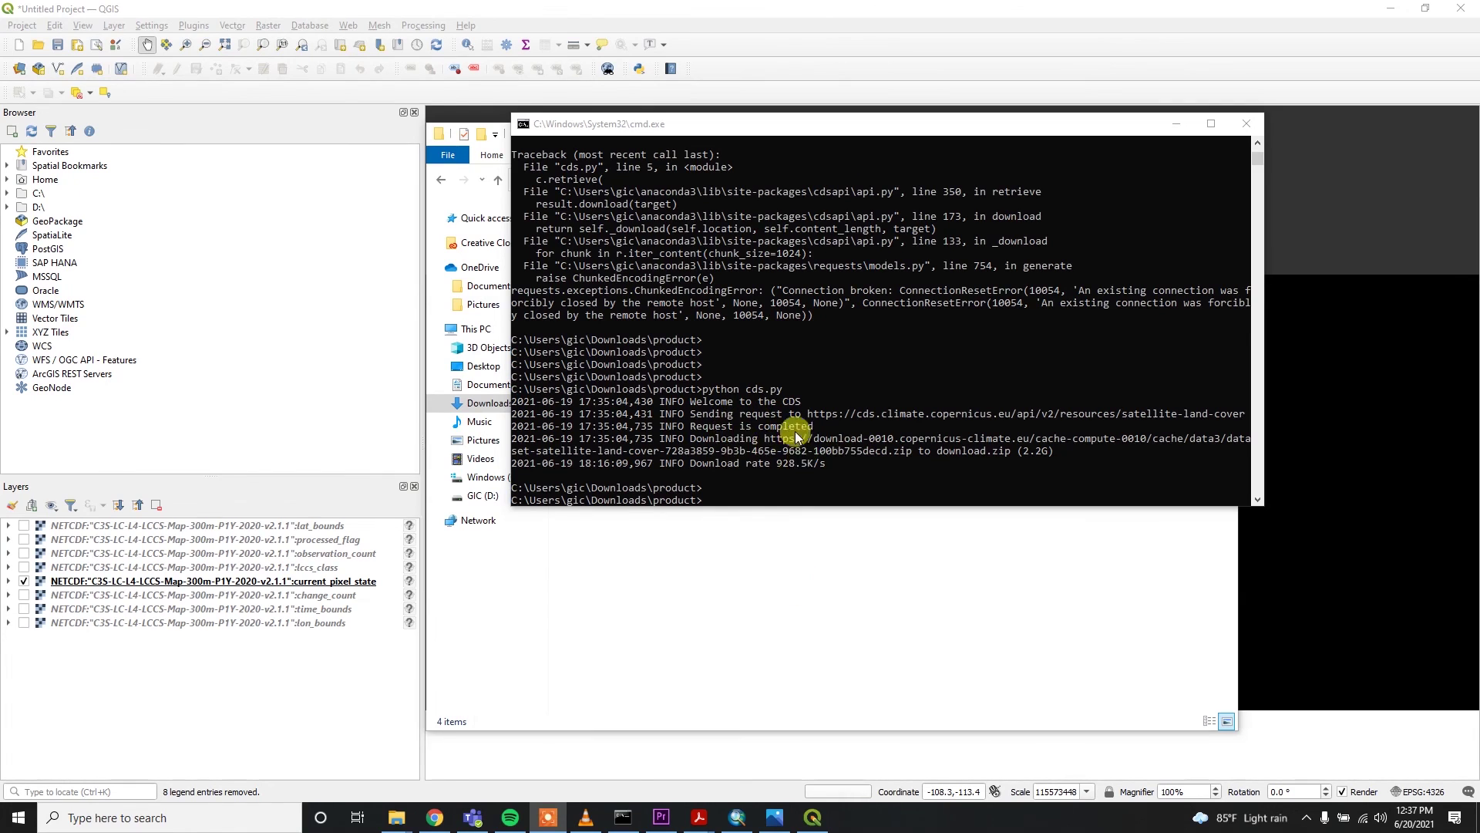
- Bring up the downloads folder, then select and deselect the eight 2020 v2.1.1 NetCDF layers in QGIS
click(738, 567)
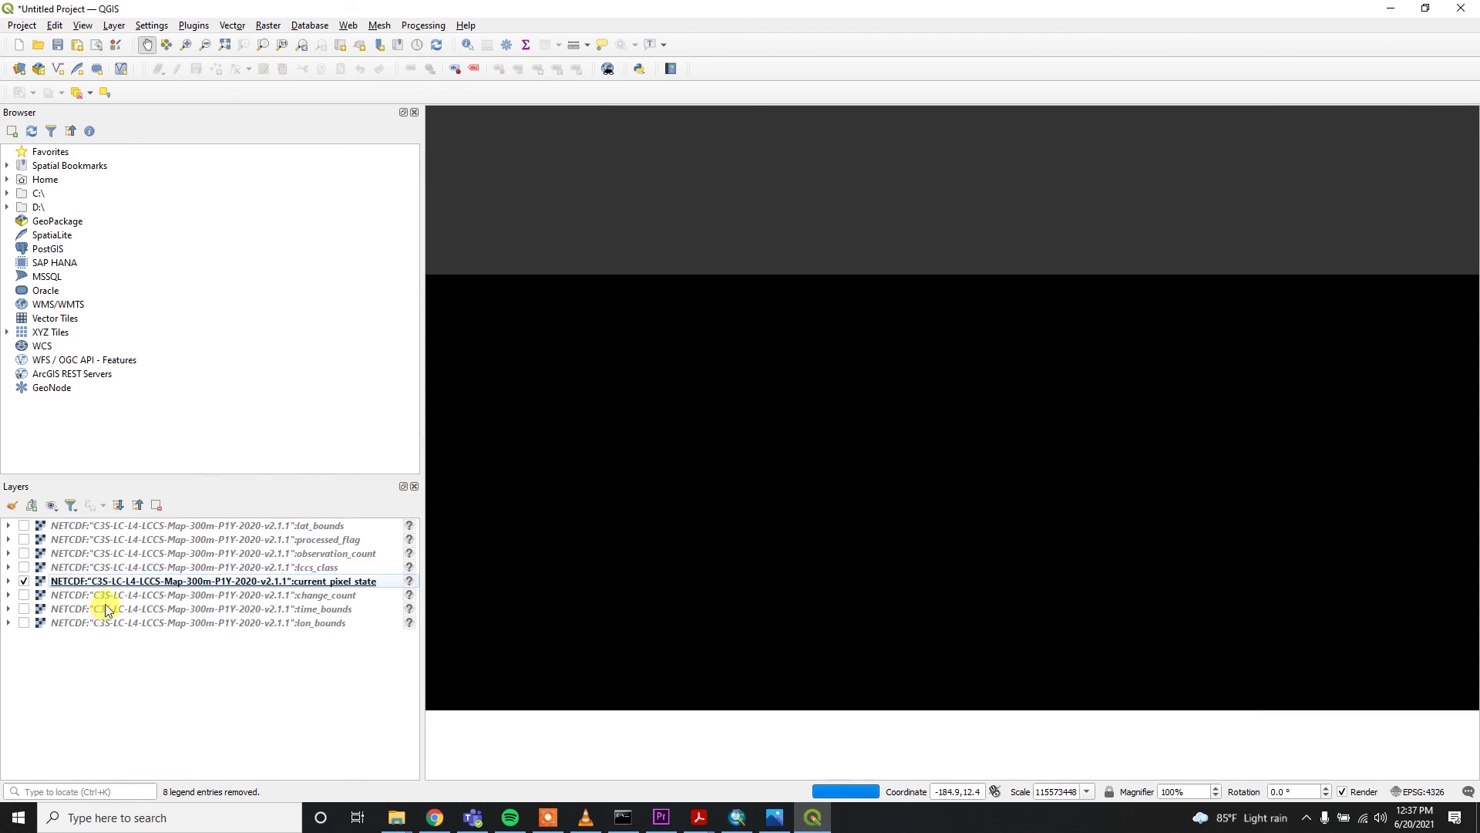
drag(91, 644, 132, 527)
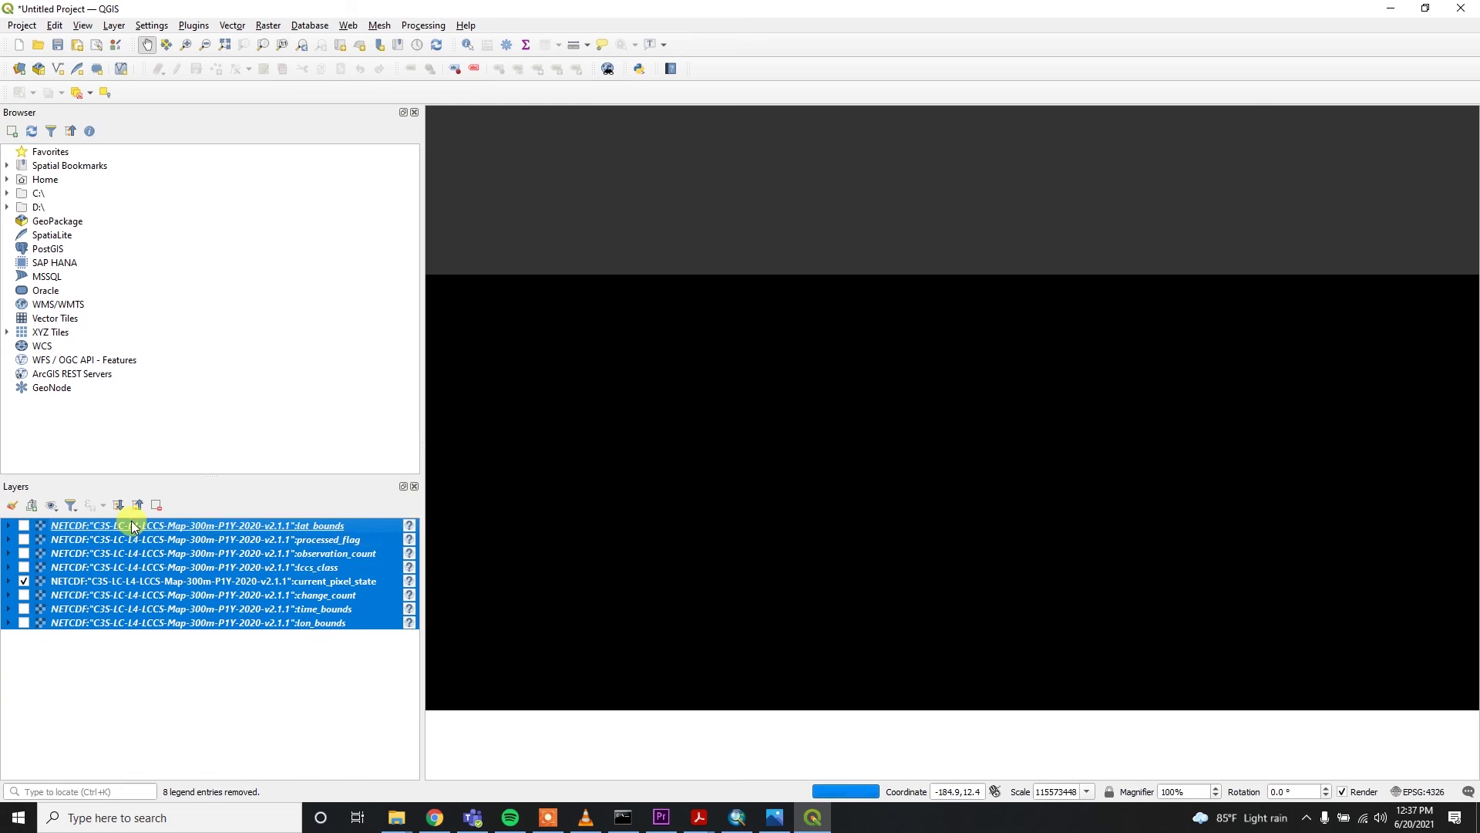
click(147, 686)
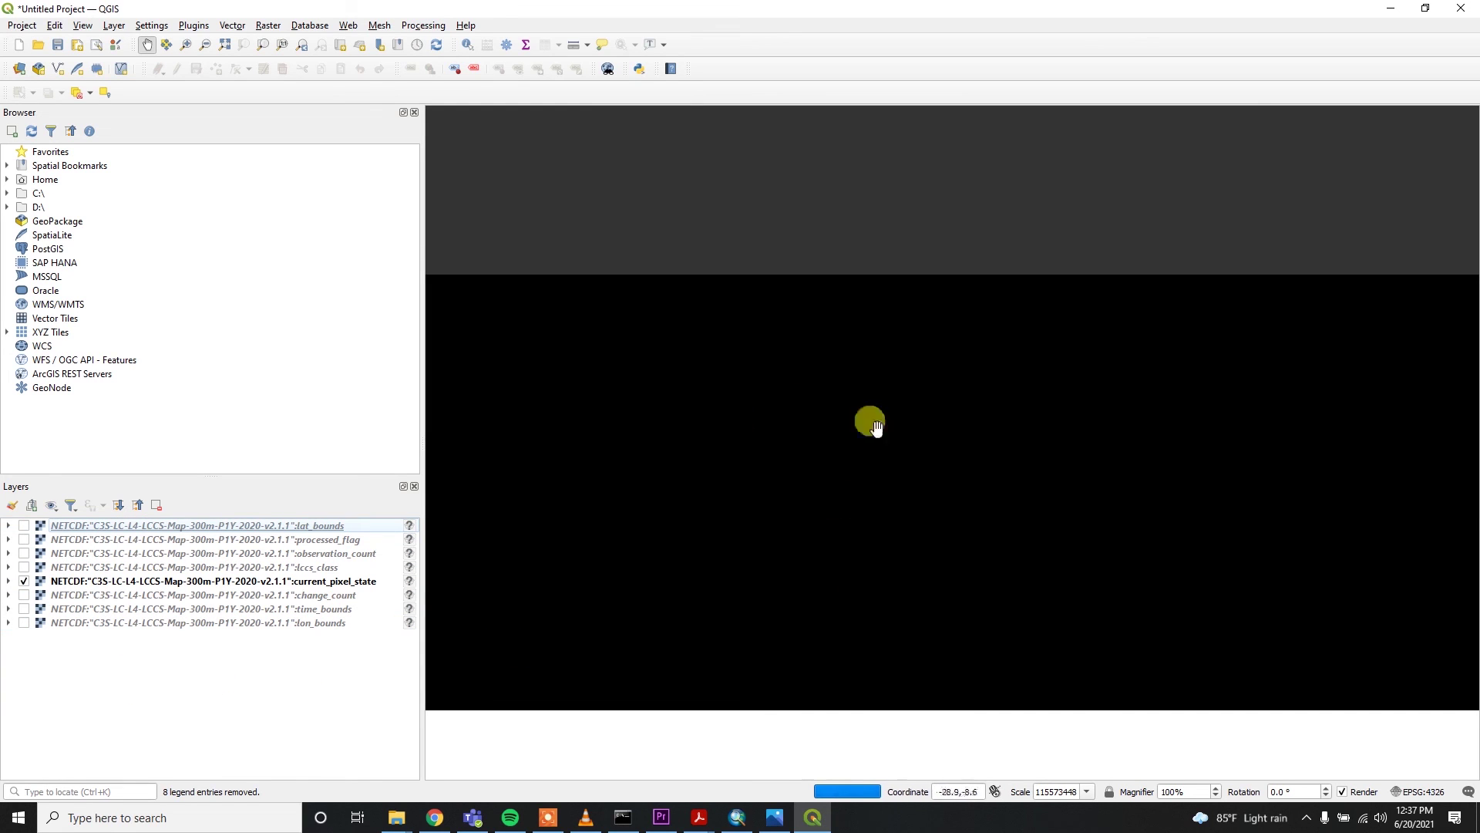